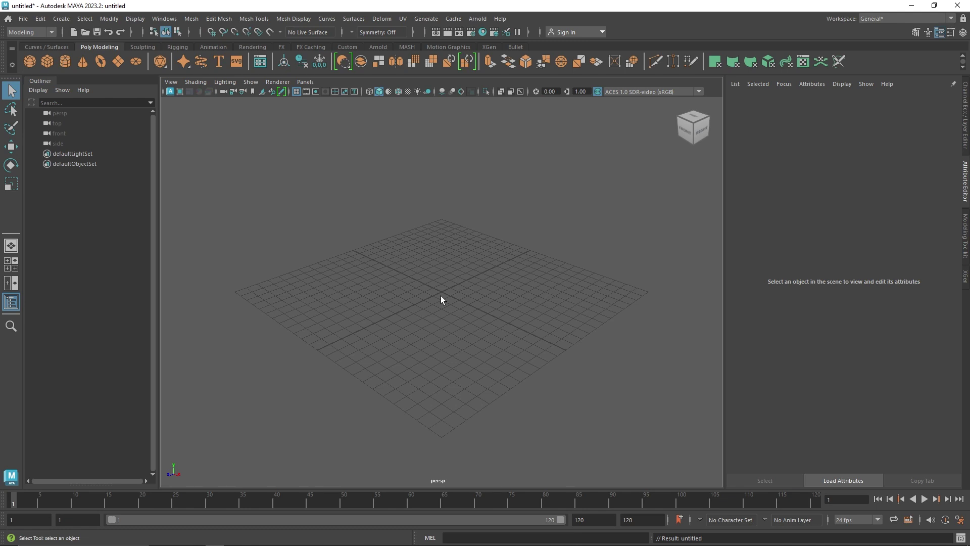
Step: Create a polygon cube and build a MASH network from it
left_click(47, 61)
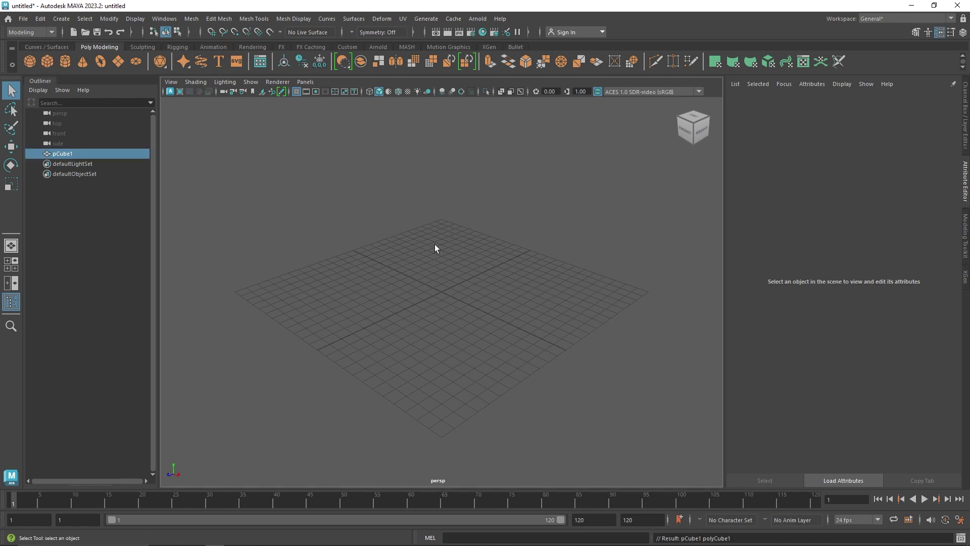
left_click_drag(435, 244, 443, 246, "alt")
right_click_drag(443, 246, 500, 277, "alt")
left_click(405, 47)
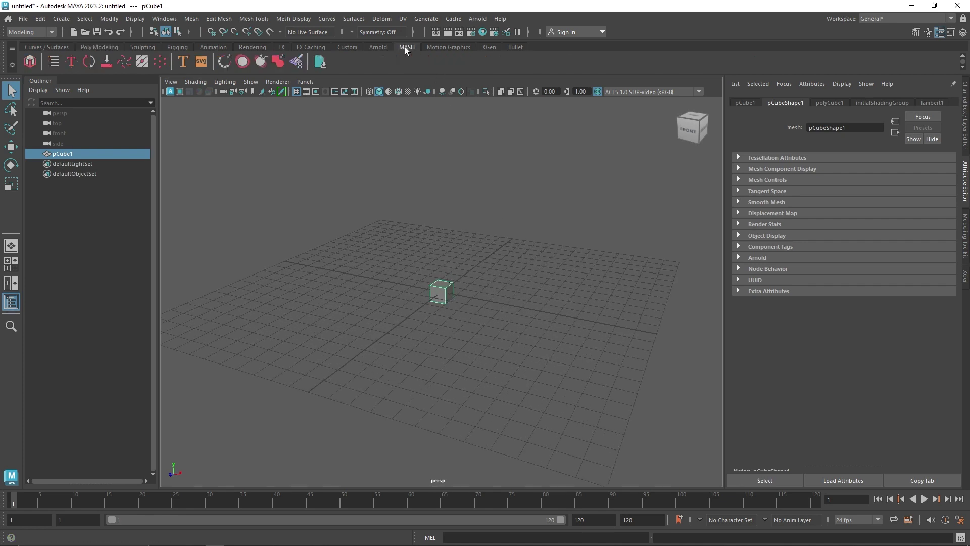
left_click(30, 62)
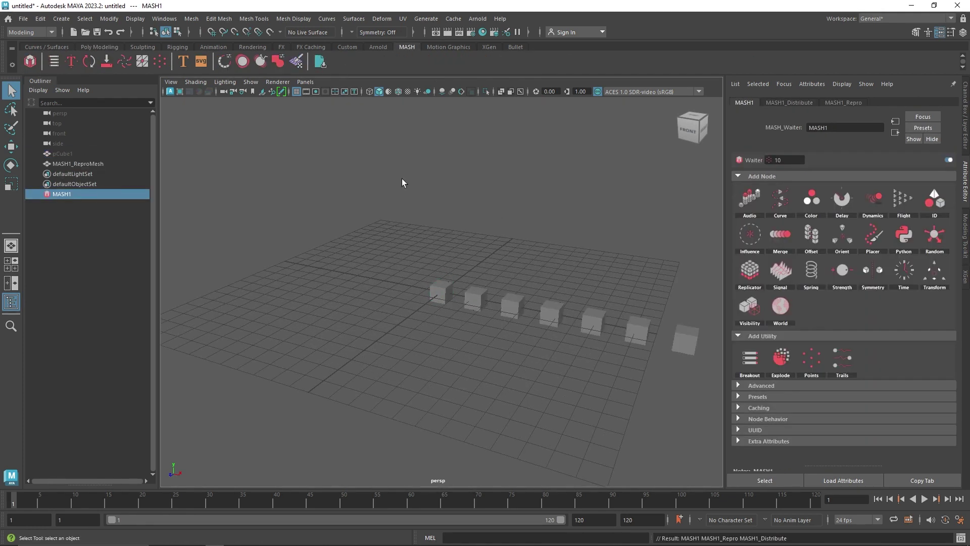
Step: Set the MASH network's distribution type to Grid
left_click(777, 103)
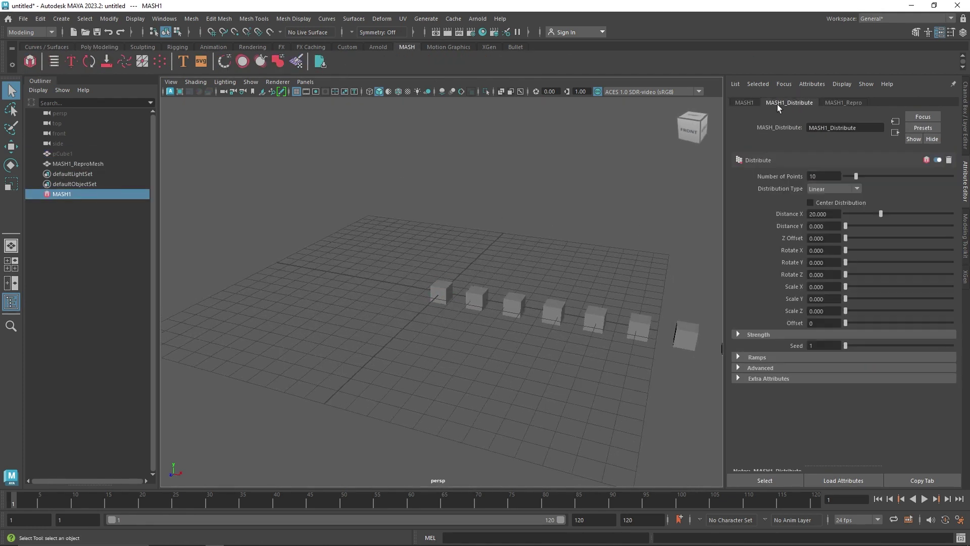
left_click(832, 189)
left_click(825, 250)
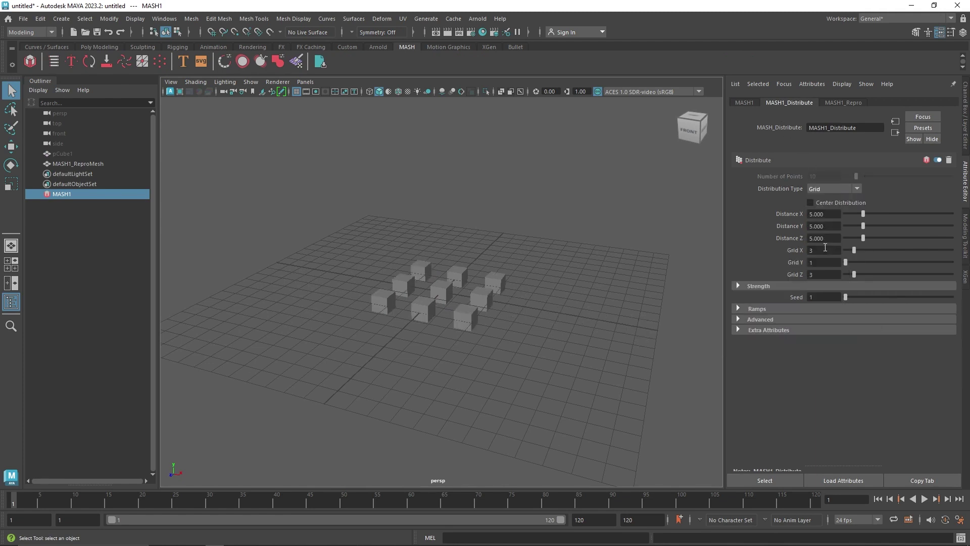
Step: Set the grid distribution to 4 copies along each of the X, Y and Z axes
left_click_drag(495, 262, 520, 265, "alt")
left_click_drag(853, 262, 858, 262)
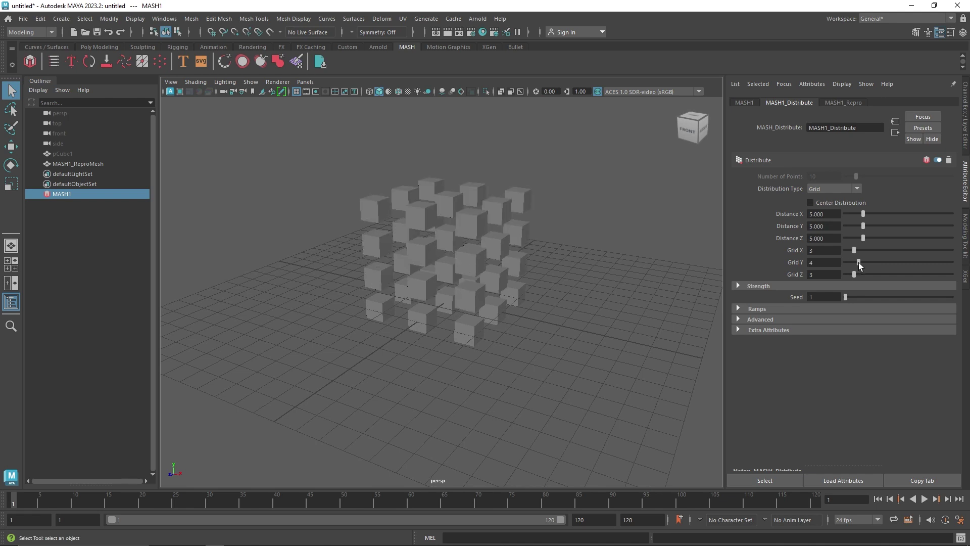
left_click(859, 250)
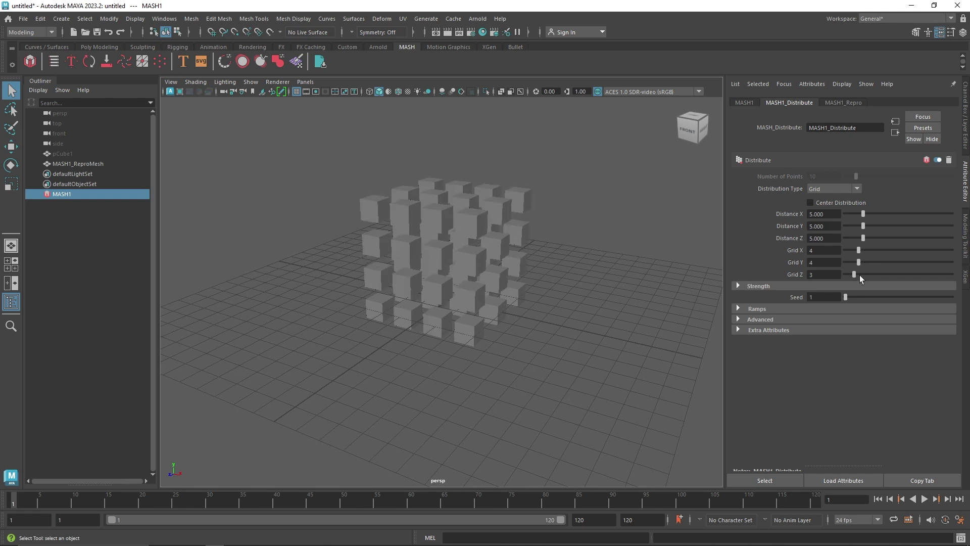
left_click(859, 274)
Step: Set the grid distribution's X, Y and Z distances to 4
left_click(821, 241)
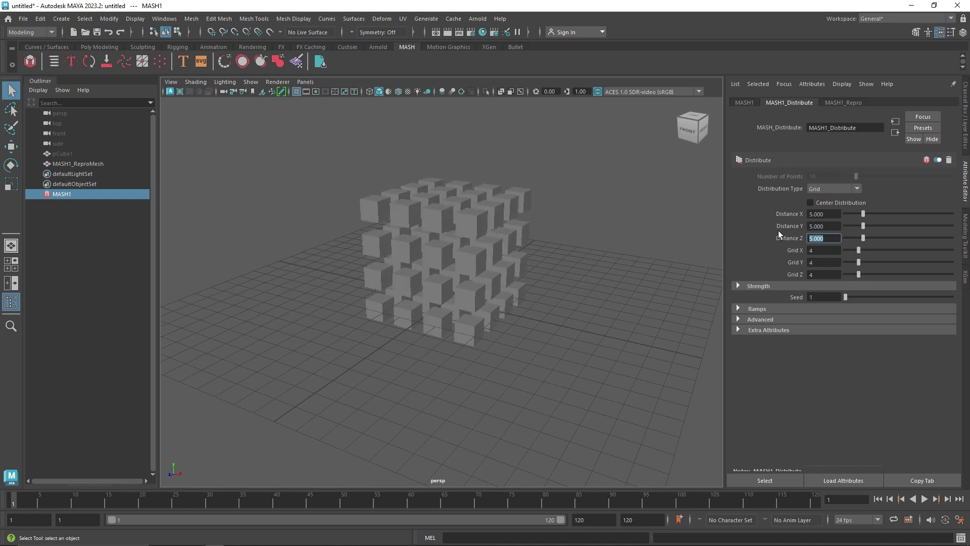
type("4")
left_click(804, 226)
left_click(825, 215)
type("4")
key("Tab")
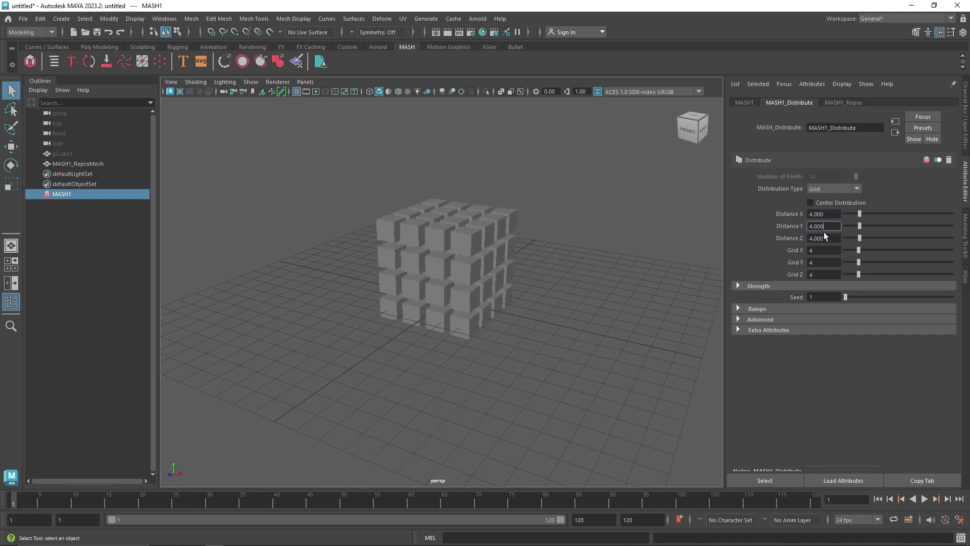
Step: Set the grid distribution's X, Y and Z distances to 3
left_click_drag(825, 226, 807, 215)
type("33")
left_click(819, 227)
mouse_move(440, 258)
left_mouse_down("alt")
mouse_move(436, 272)
mouse_move(449, 267)
mouse_move(430, 269)
left_mouse_up("alt")
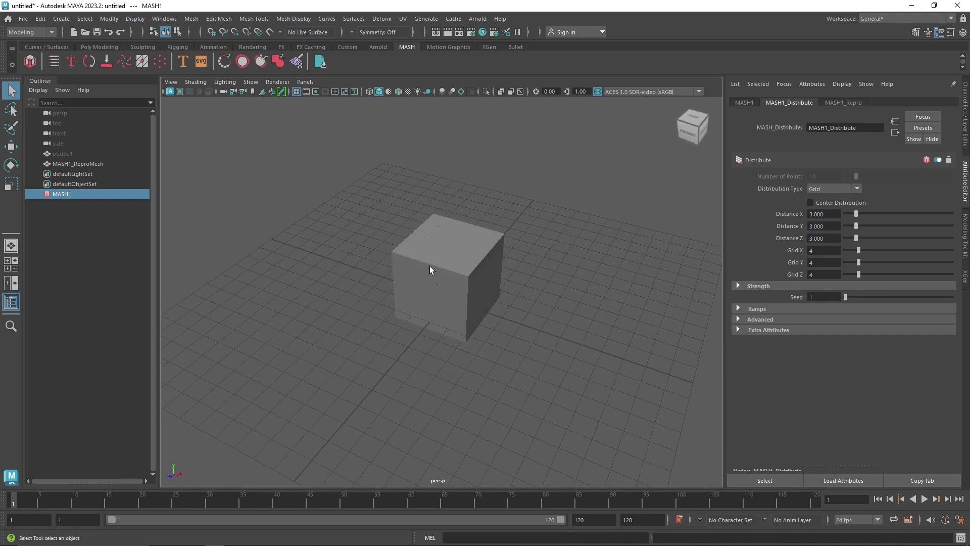
Step: Turn on anti-aliasing in the perspective view and hide its ground grid
left_click(459, 91)
left_click(297, 91)
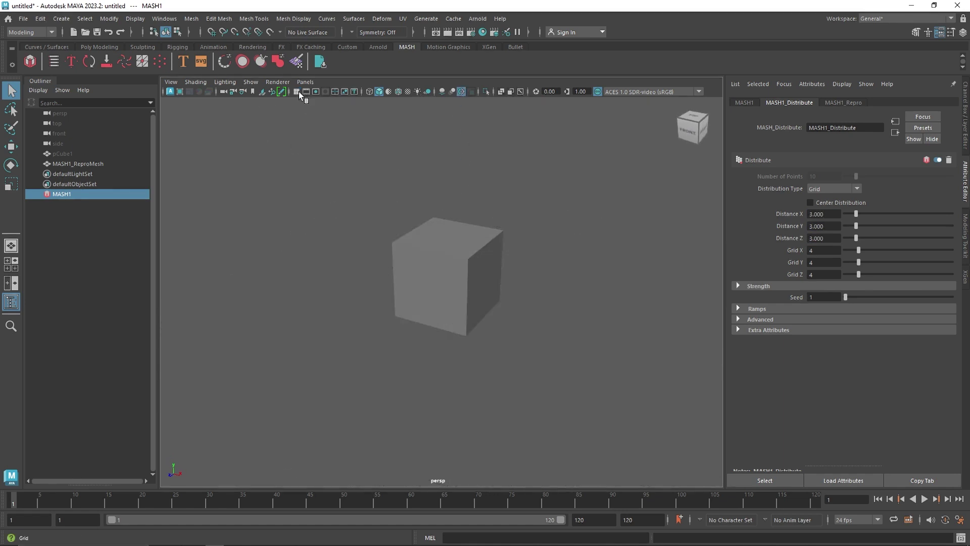
scroll(465, 214, "up", 1)
Step: Add an Offset node to the MASH network
left_click(743, 102)
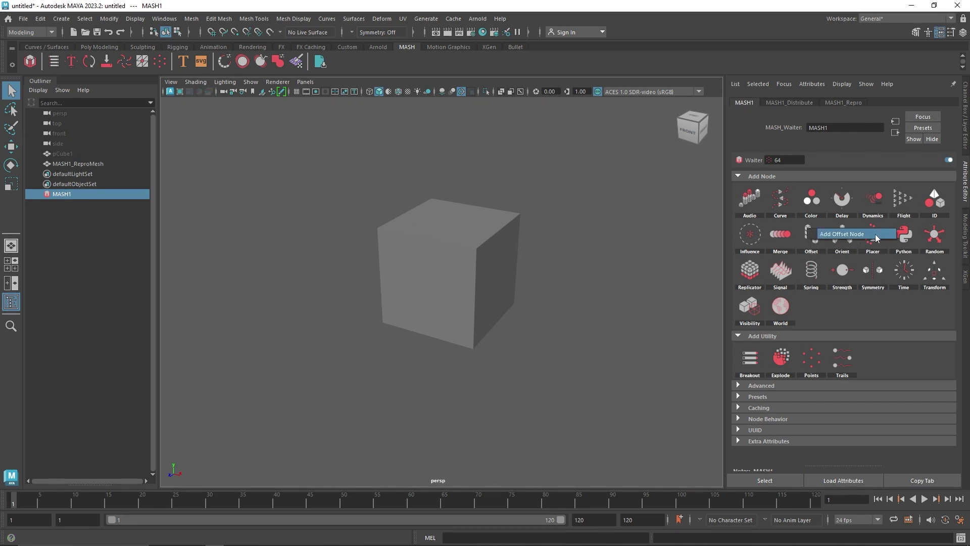
left_click(875, 235)
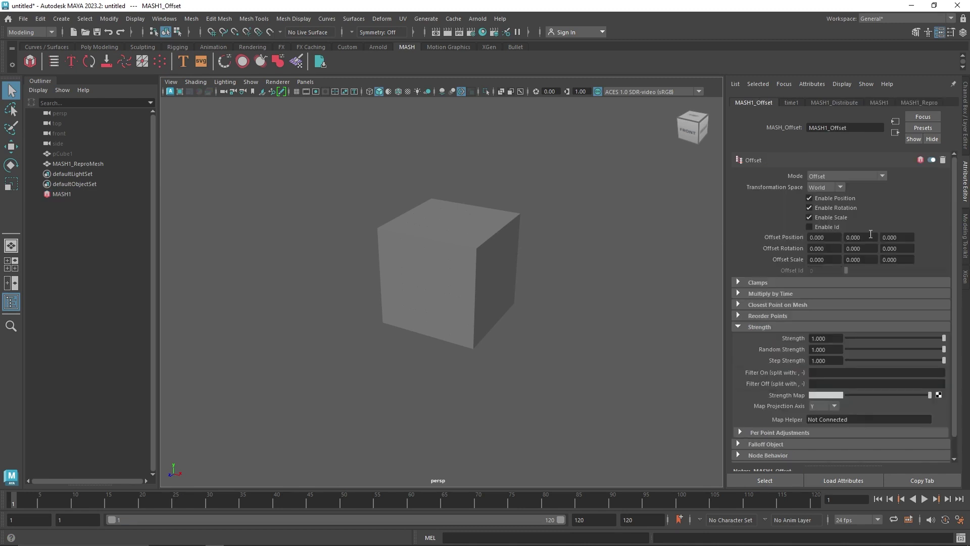
Step: Review the Offset node's mode options and switch its transformation space to Local and back to World
left_click(839, 176)
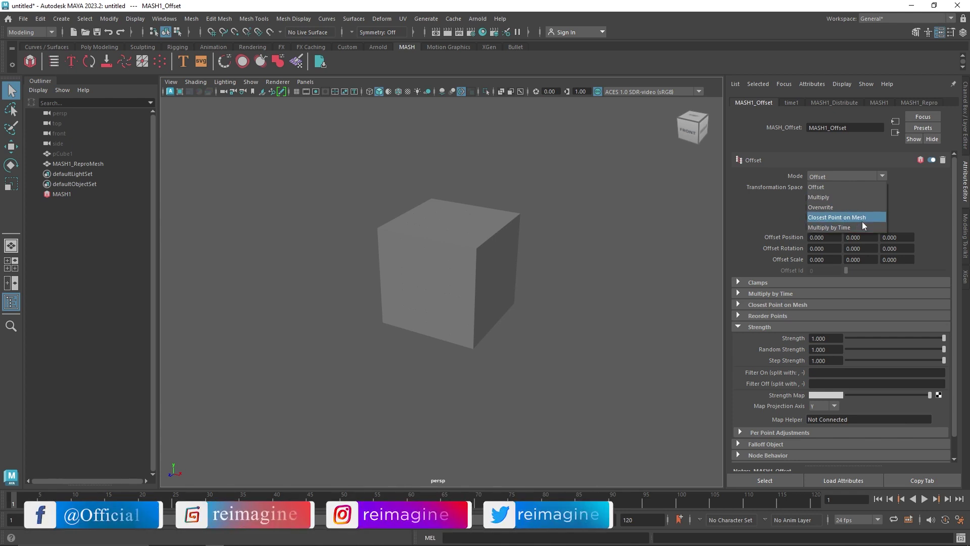
left_click(901, 209)
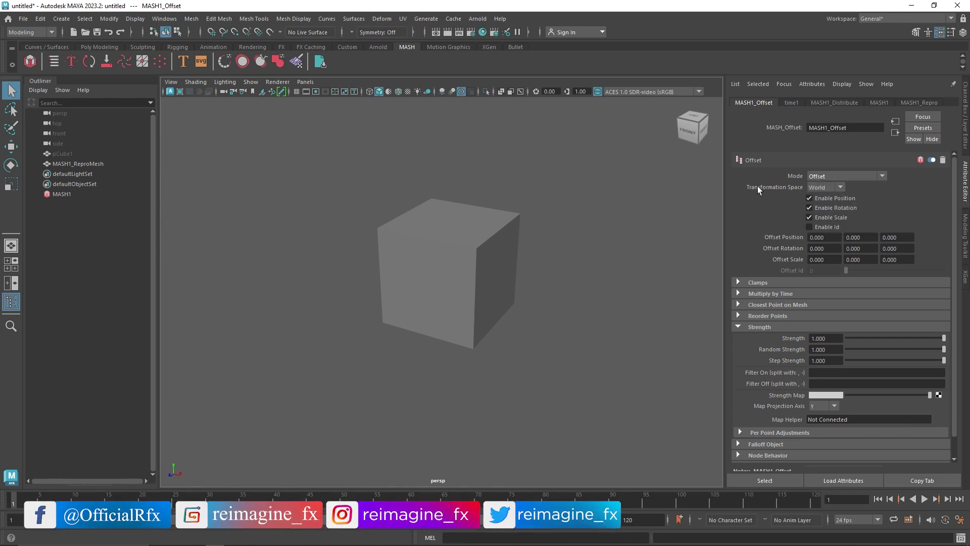
left_click(821, 188)
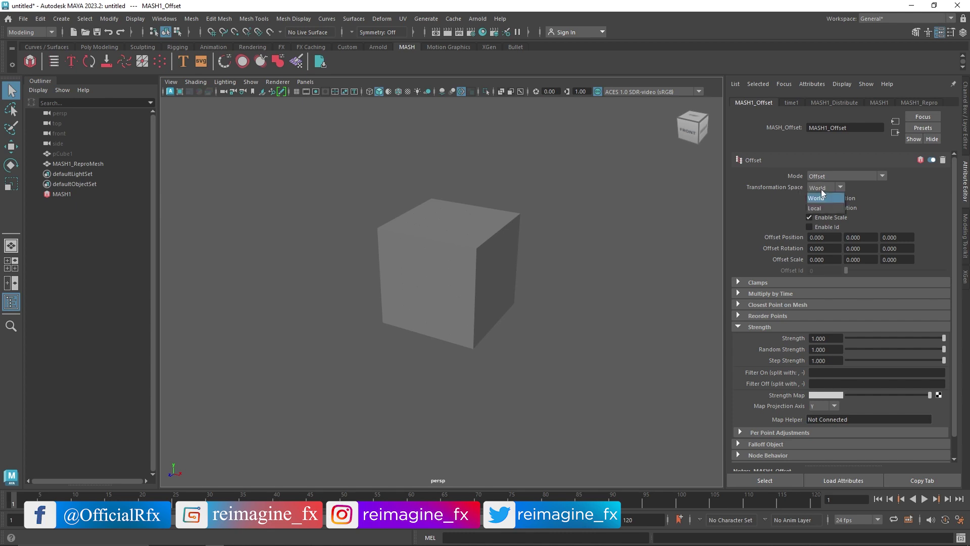
left_click(815, 208)
left_click(824, 188)
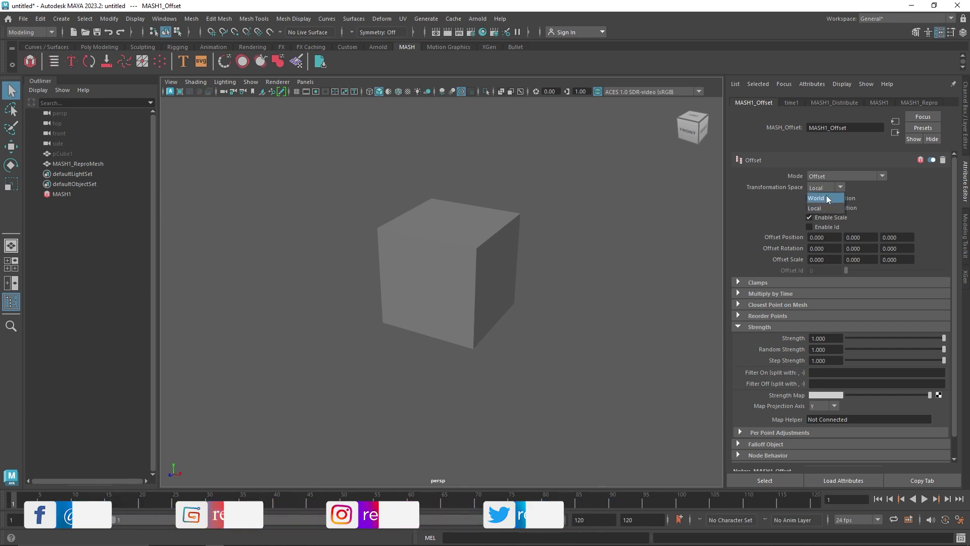
left_click(826, 197)
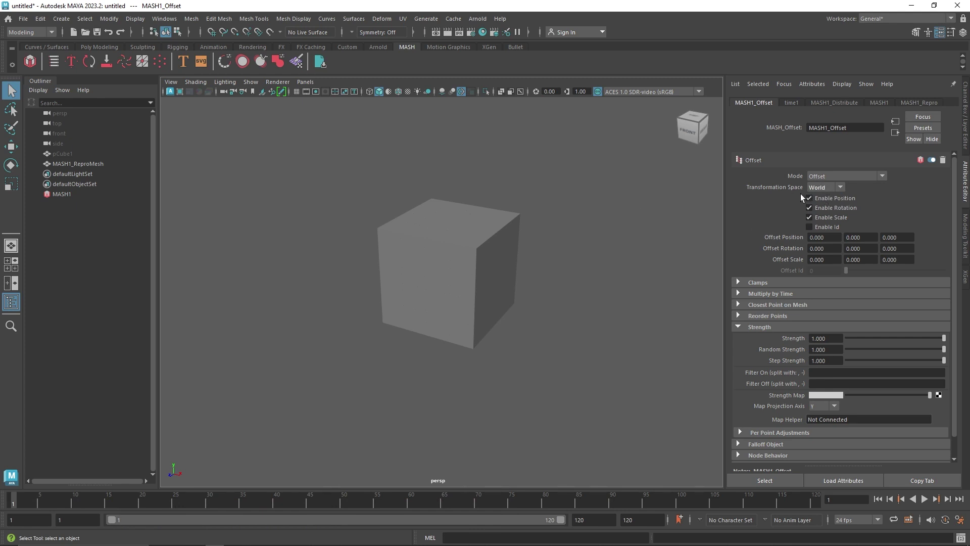
Step: Collapse the Offset node's Strength settings, try an X position offset of 0.5 and undo the accidental deletion
left_click(760, 327)
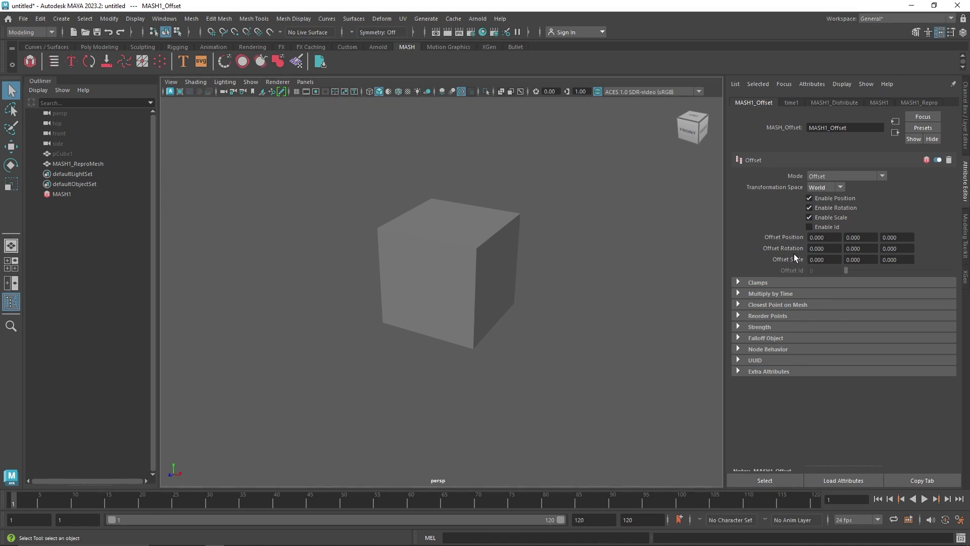
mouse_move(817, 237)
left_mouse_down("ctrl")
mouse_move(842, 237)
mouse_move(819, 237)
left_mouse_up("ctrl")
key("ctrl+z")
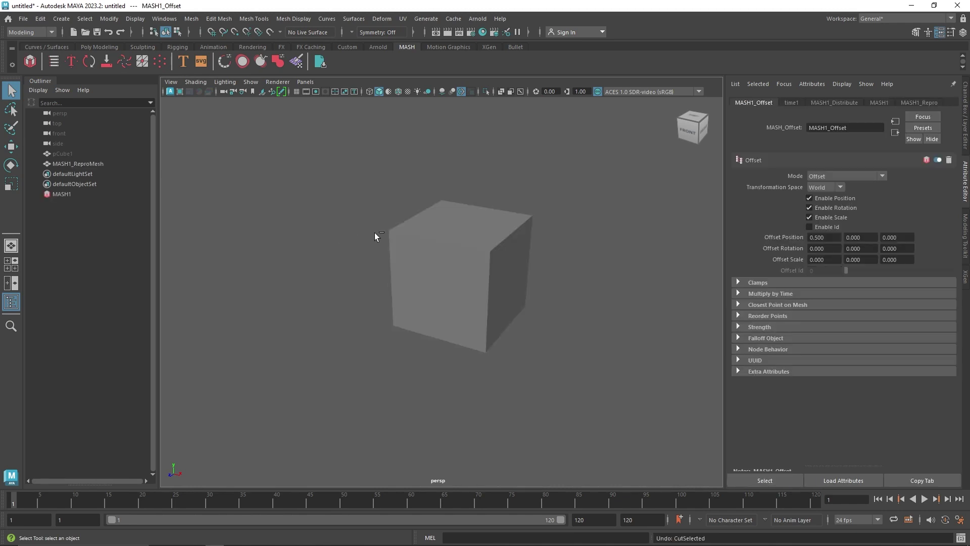
Step: Reopen the MASH network's Offset settings, try a Y position offset and undo the last changes
left_click(468, 235)
left_click(91, 194)
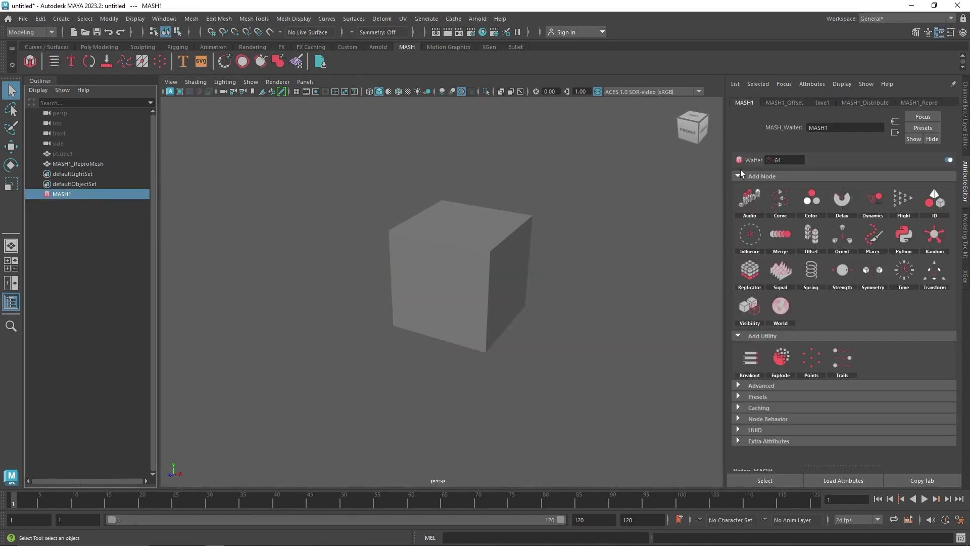
left_click(795, 102)
mouse_move(866, 238)
left_mouse_down("ctrl")
mouse_move(842, 237)
mouse_move(870, 238)
left_mouse_up("ctrl")
key("ctrl+z")
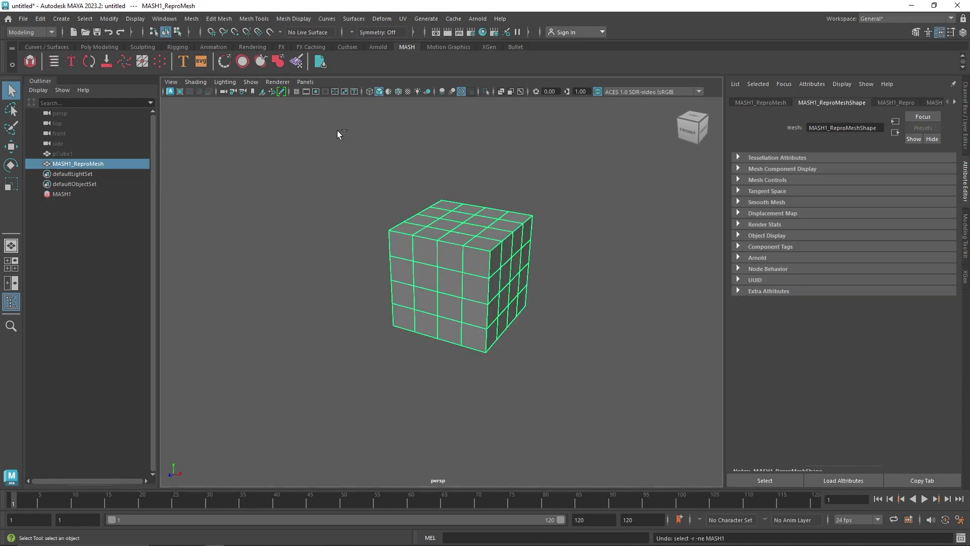
Step: Show the ground grid again and reset the Offset node's X position offset to 0
left_click(296, 92)
left_click(120, 194)
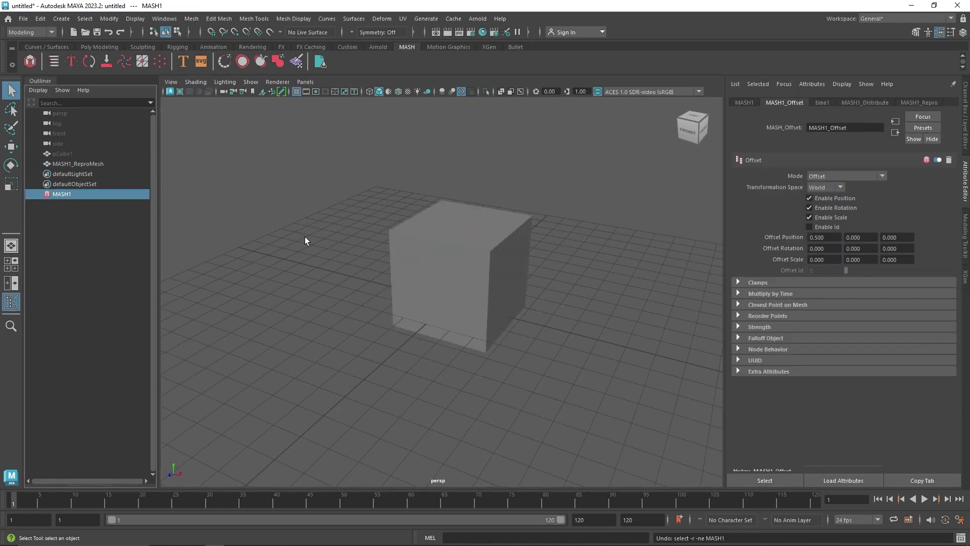
double_click(823, 237)
type("0")
Step: Set the Offset node's Y position offset to 0.5
left_click(864, 237)
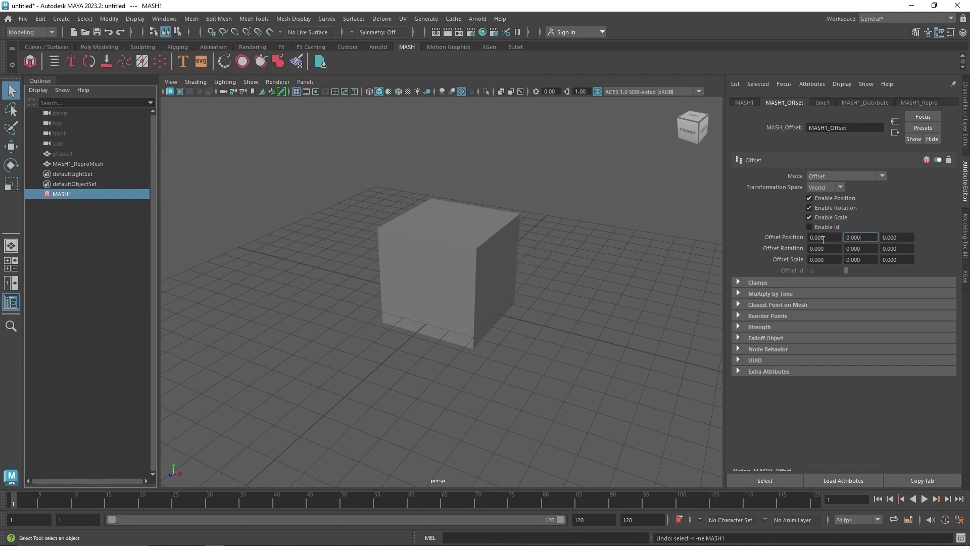
left_click_drag(857, 237, 868, 237, "ctrl")
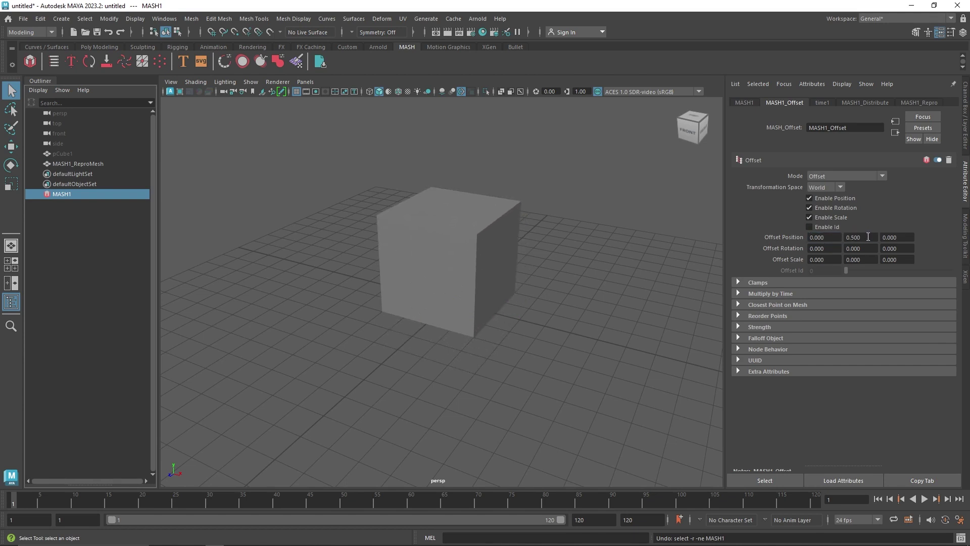
left_click_drag(728, 268, 534, 271, "alt")
Step: Set the Offset node's rotation to about 21.6 in X, 12.4 in Y and -23 in Z, undoing the accidental network deletion
left_click_drag(832, 249, 717, 251, "ctrl")
key("Delete")
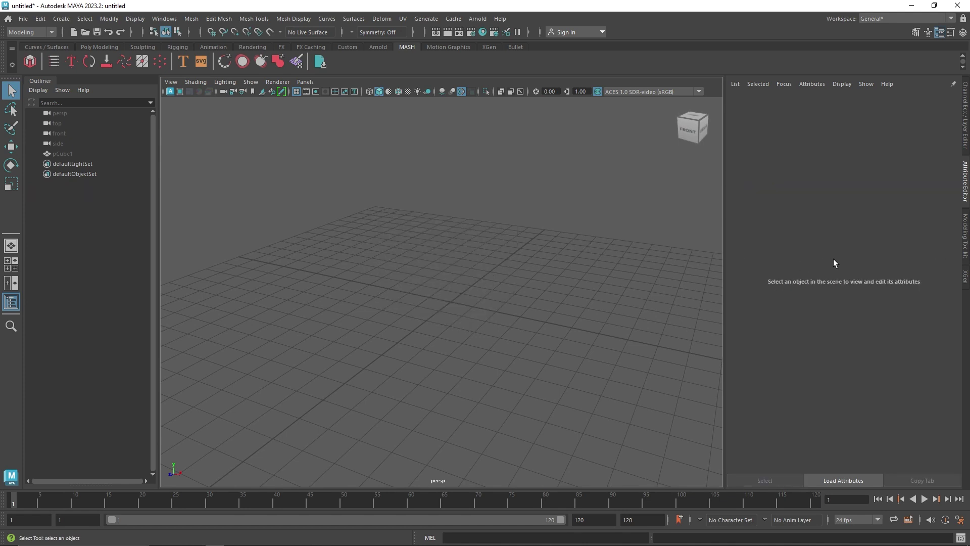
key("ctrl+z")
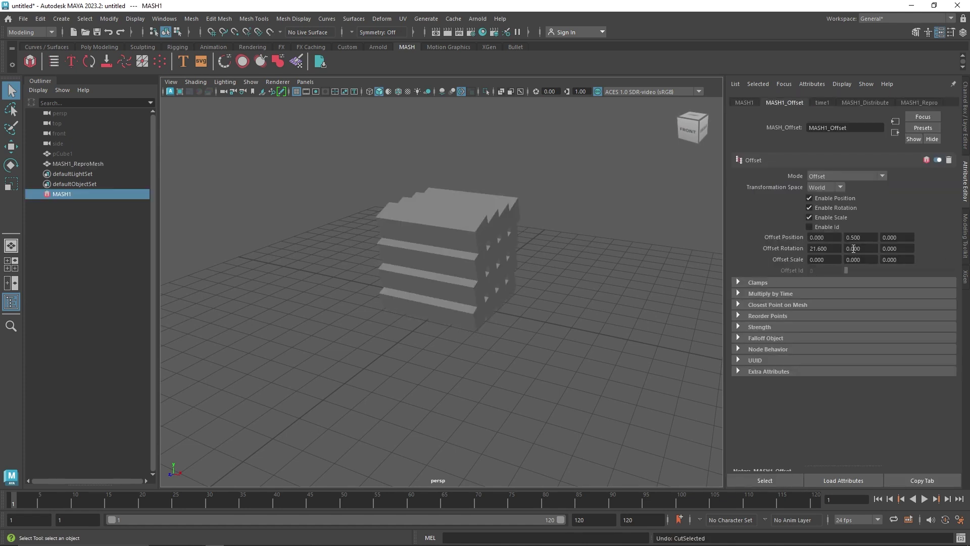
left_click_drag(855, 249, 774, 247, "ctrl")
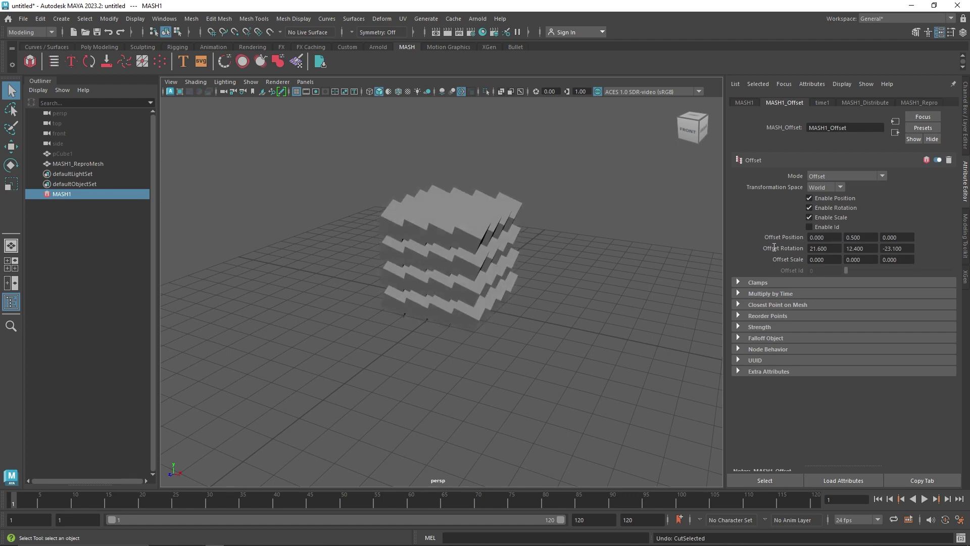
Step: Turn on screen-space ambient occlusion in the perspective view to inspect the rotated cubes
left_click(441, 92)
mouse_move(517, 216)
left_mouse_down("alt")
mouse_move(455, 217)
mouse_move(498, 216)
mouse_move(507, 227)
left_mouse_up("alt")
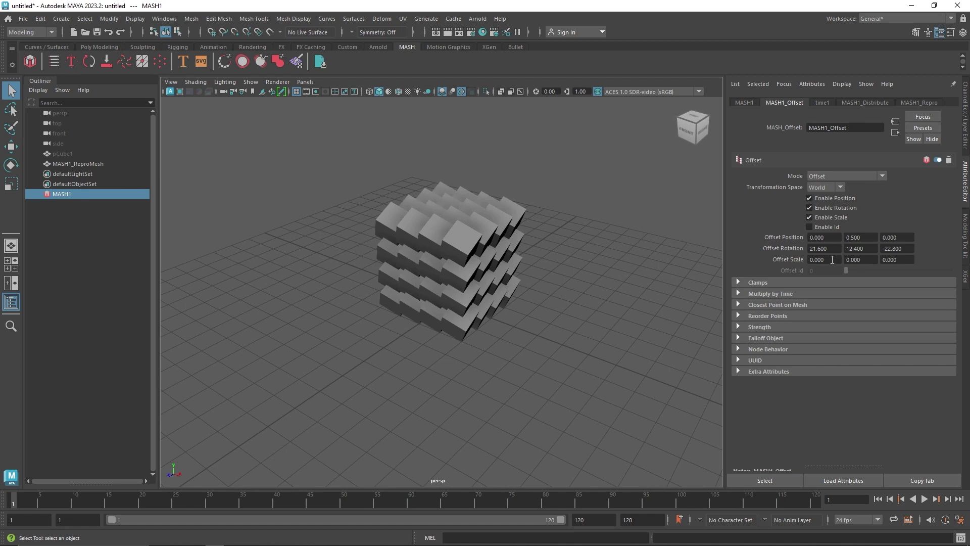
Step: Try scale offsets on the cubes with the Offset node and undo them
left_click_drag(829, 260, 898, 259, "ctrl")
key("ctrl+z")
key("ctrl+z")
key("ctrl+z")
left_click_drag(650, 271, 550, 251, "alt")
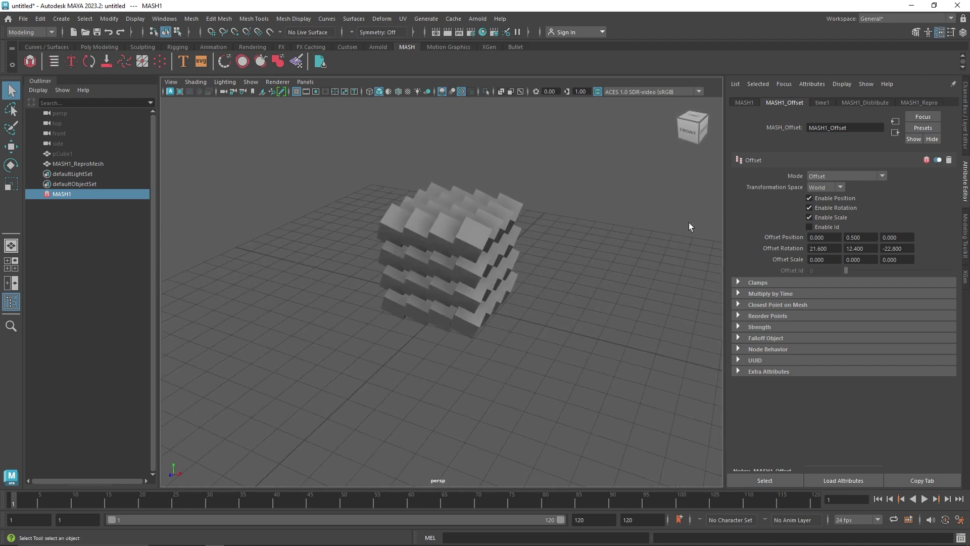
Step: Toggle the Offset node's position, rotation and scale effects, leaving only scale enabled
left_click(817, 214)
left_click(820, 199)
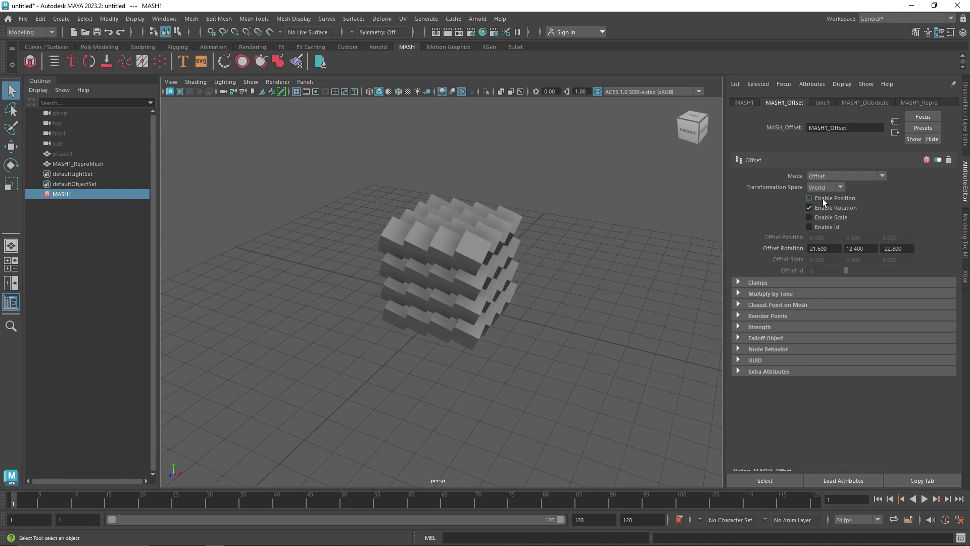
left_click(817, 217)
left_click(821, 198)
left_click(823, 205)
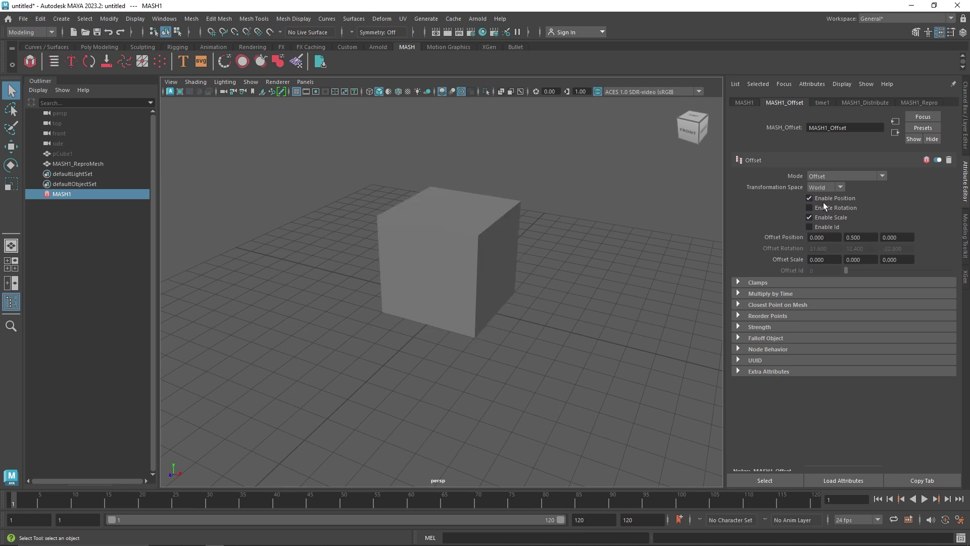
left_click(823, 199)
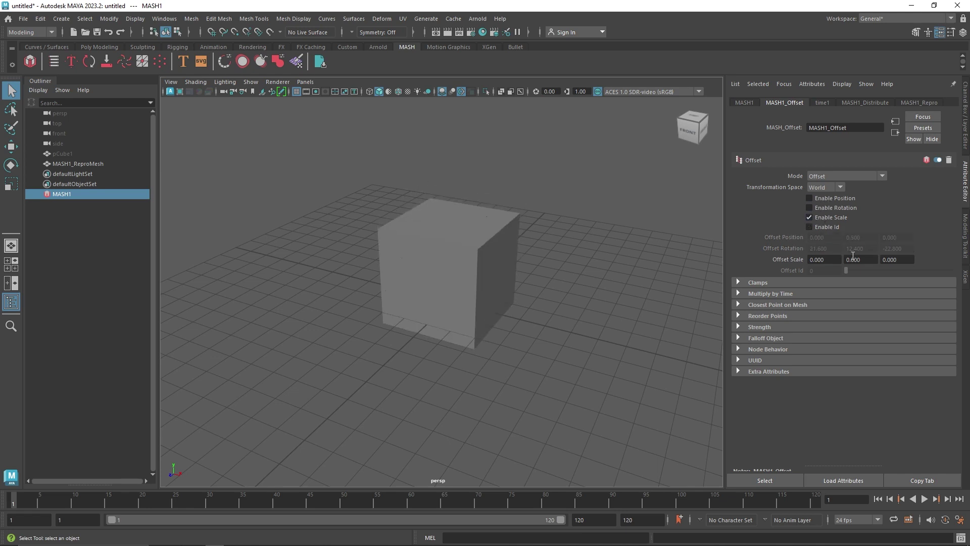
Step: Try a Y scale offset of -0.9 on the cubes and undo it
left_click_drag(864, 260, 855, 259, "ctrl")
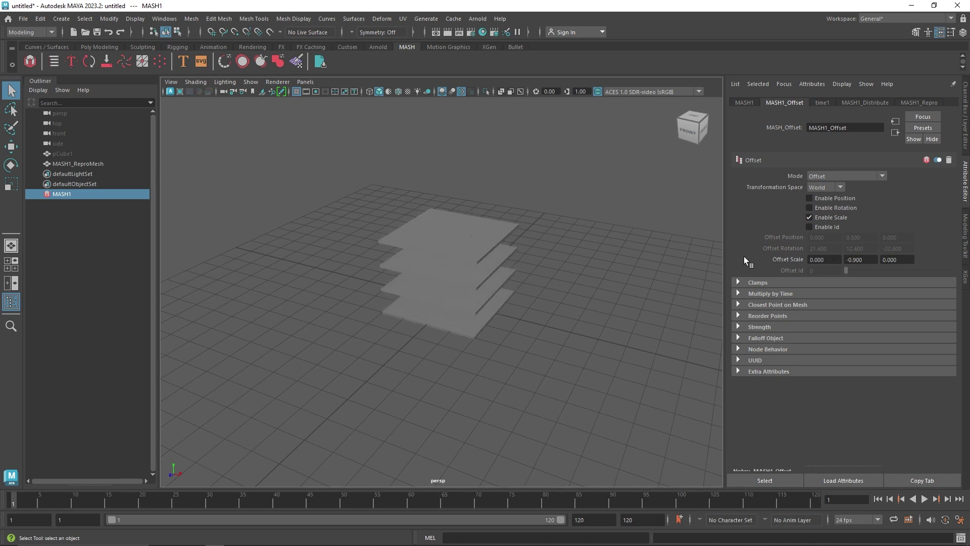
key("ctrl+z")
key("ctrl+z")
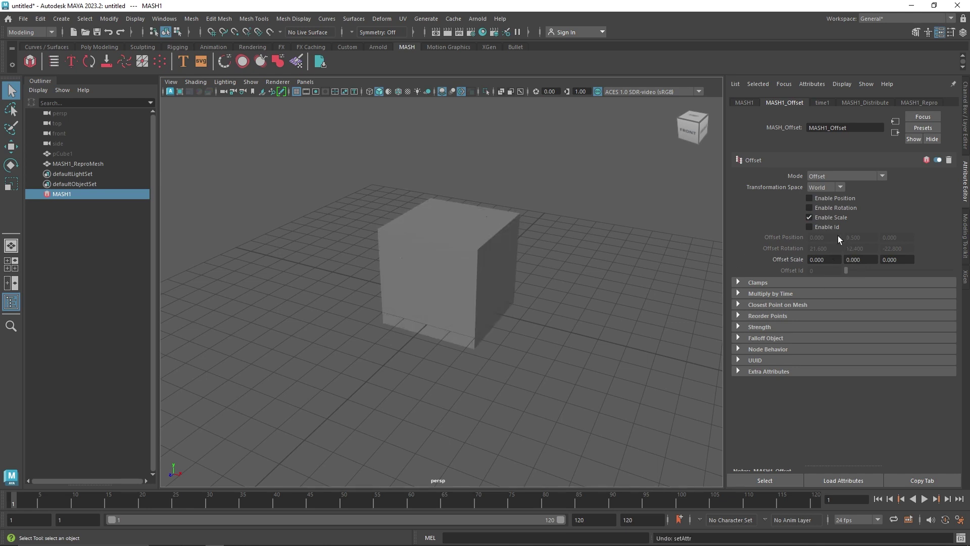
Step: Try enabling the Offset node's Id option, check the ID node among MASH1's available nodes, and disable the option again
left_click(809, 227)
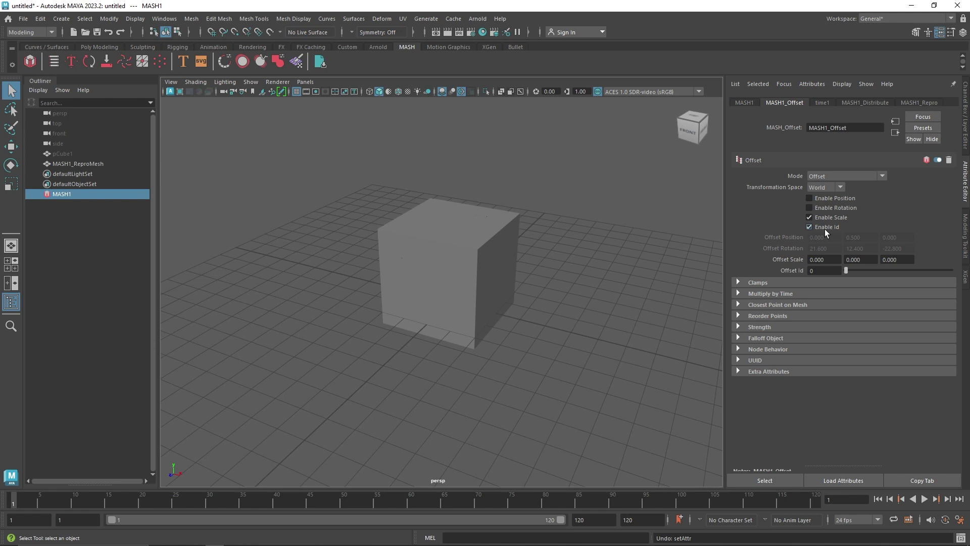
left_click(742, 102)
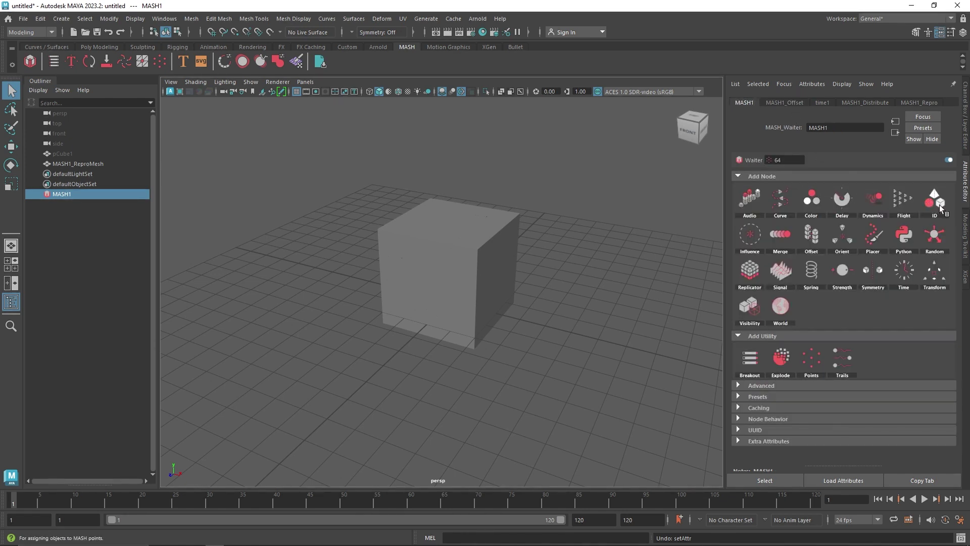
left_click(784, 102)
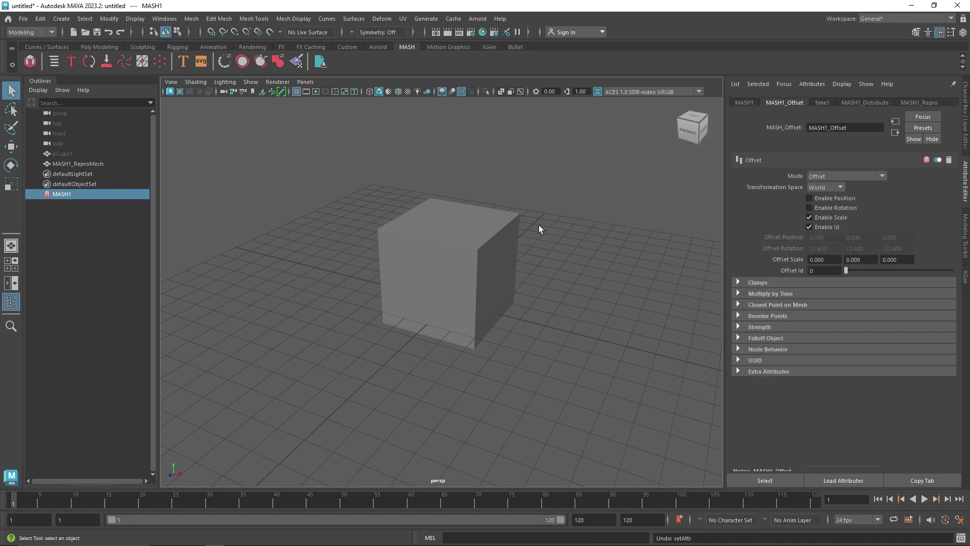
left_click(814, 226)
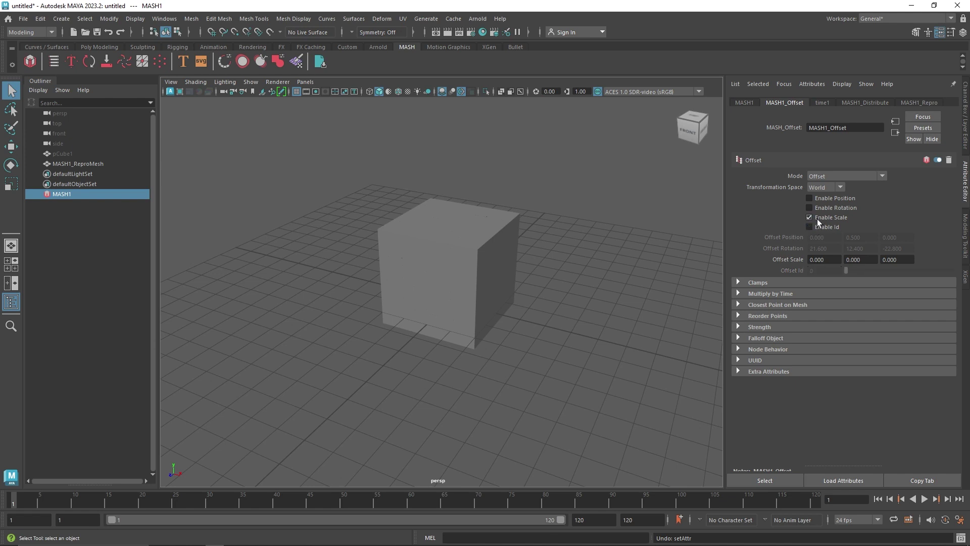
Step: Toggle the Offset node's position, rotation and scale effects, leaving all three enabled and Id off
left_click(819, 209)
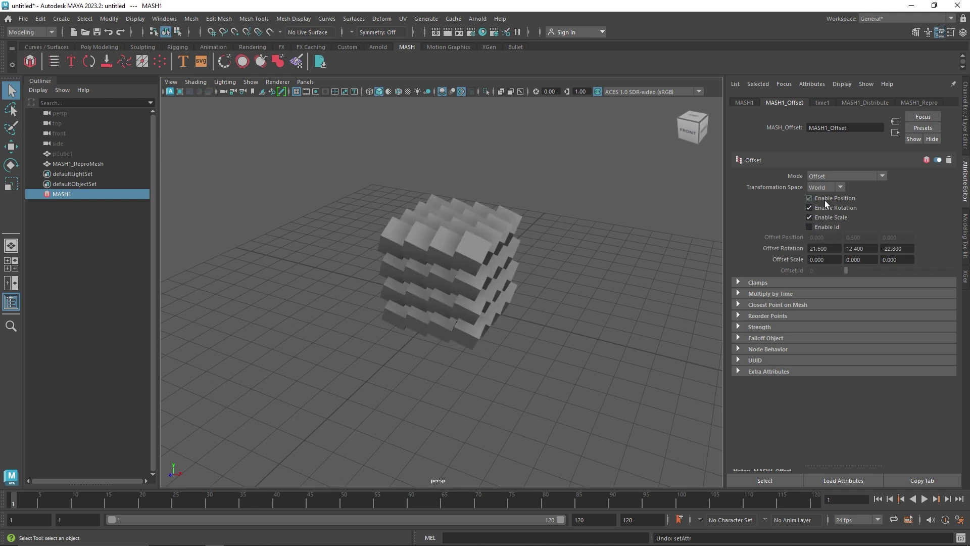
left_click(824, 198)
left_click(819, 209)
left_click(824, 217)
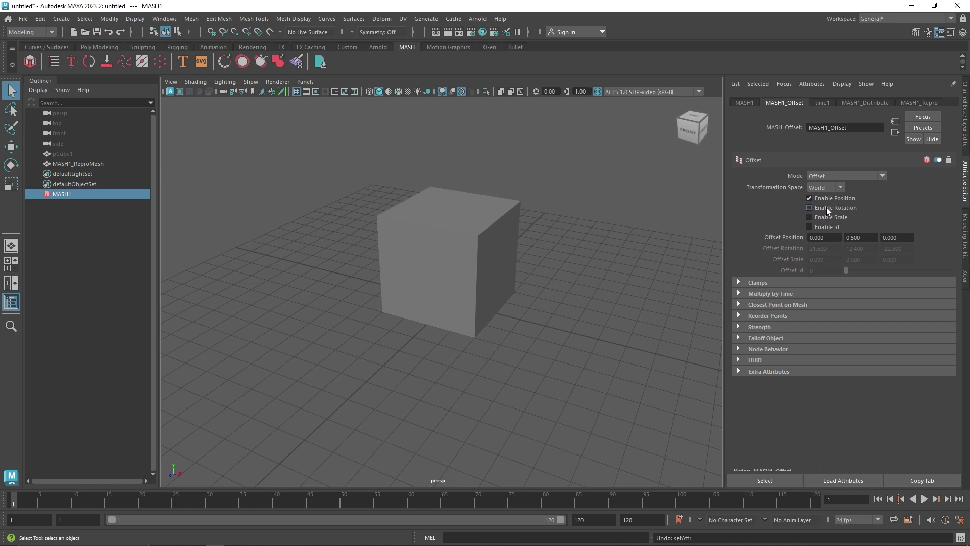
left_click(825, 215)
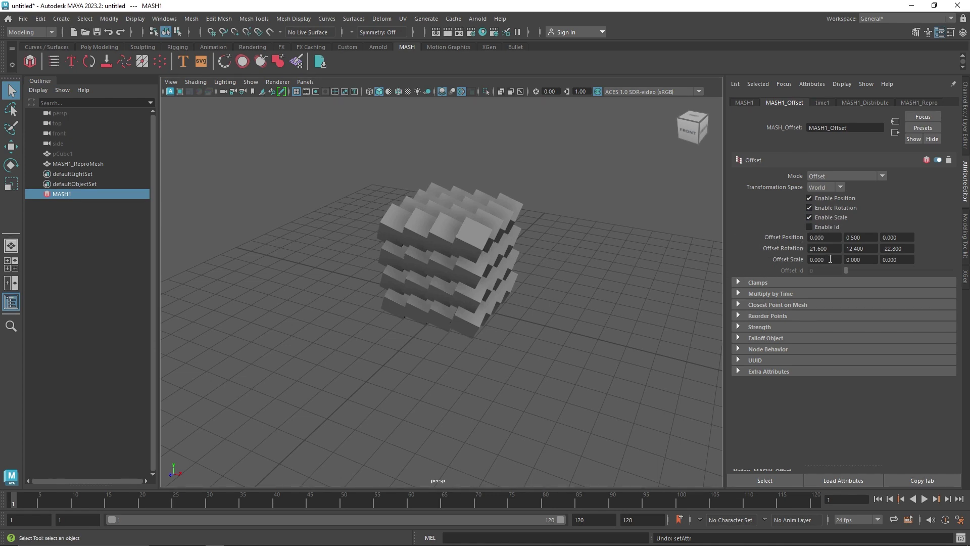
Step: Set the Offset node's scale offset to -0.5 on all three axes and inspect the shrunken cubes
left_click(812, 256)
type("-.5")
key("Return")
key("ctrl+c")
left_click_drag(870, 260, 839, 260)
key("ctrl+v")
left_click_drag(904, 261, 857, 249)
key("ctrl+v")
left_click(857, 249)
left_click_drag(464, 246, 494, 244, "alt")
right_click_drag(494, 244, 568, 261, "alt")
left_click_drag(568, 262, 537, 262, "alt")
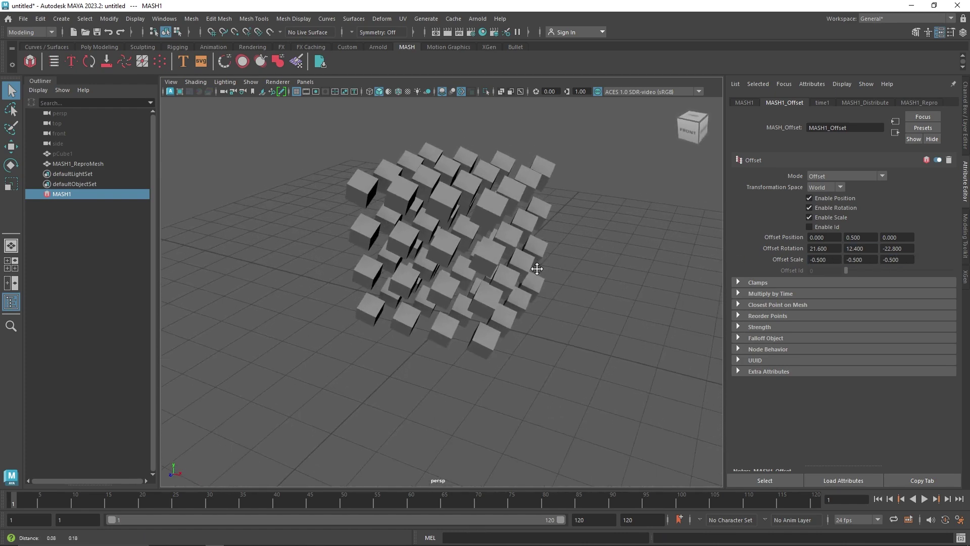
Step: Set the Offset node's rotation offset to 25, 15 and 45 on X, Y and Z
left_click(818, 248)
type("25")
key("Tab")
type("15")
key("Tab")
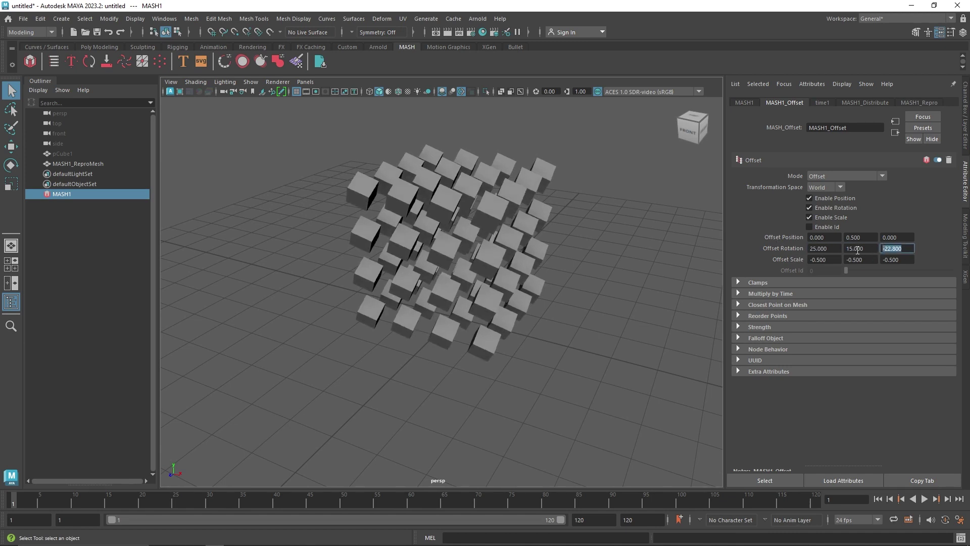
type("45")
key("Return")
left_click_drag(536, 244, 474, 242, "alt")
Step: Change the Z rotation offset of the cubes to 90
left_click_drag(904, 248, 835, 248)
type("90")
key("Return")
left_click_drag(501, 251, 486, 238, "alt")
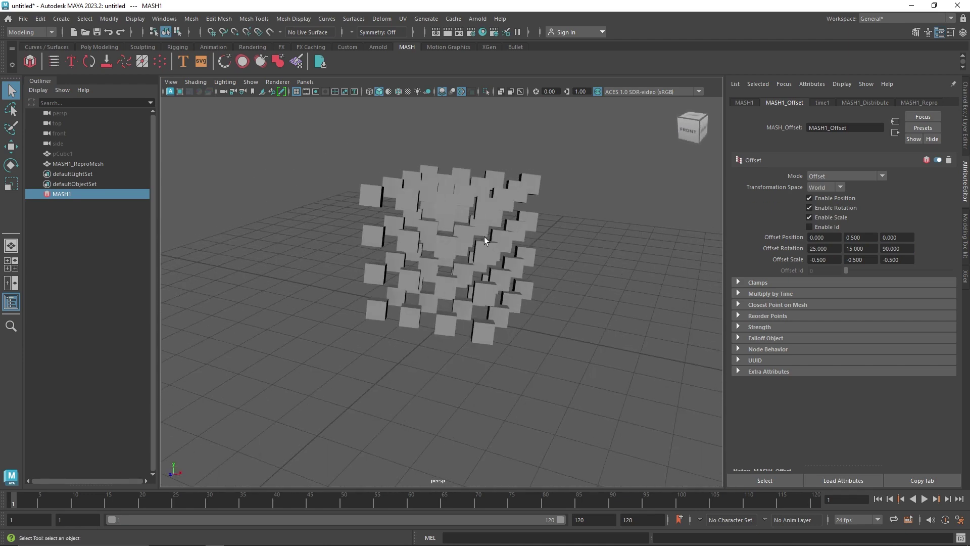
Step: Toggle the Offset node's rotation effect to compare the cubes, leaving it disabled
left_click(835, 206)
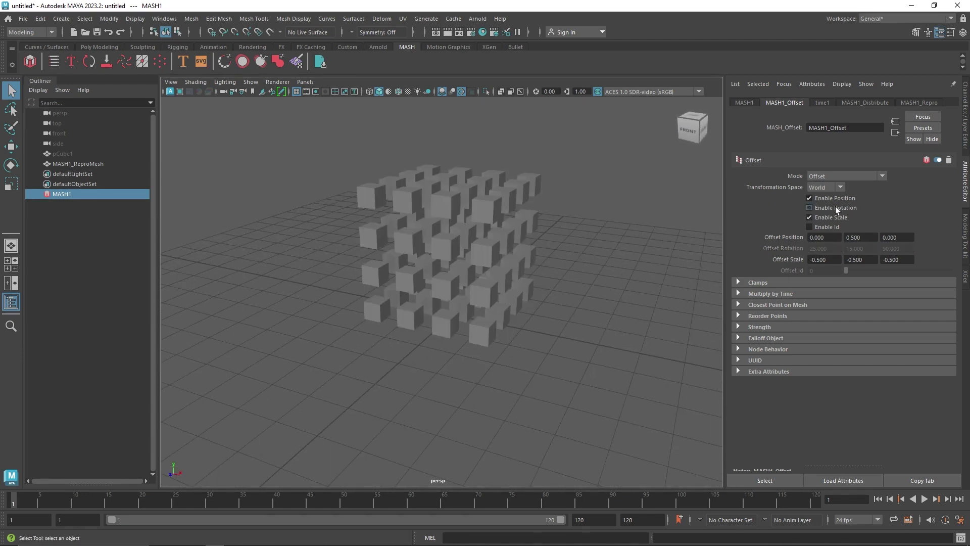
left_click(835, 206)
left_click(835, 206)
left_click(835, 206)
left_click(835, 206)
Step: Enable the Offset node's low and high clamps, trying a change to the low clamp value and undoing it
left_click(771, 282)
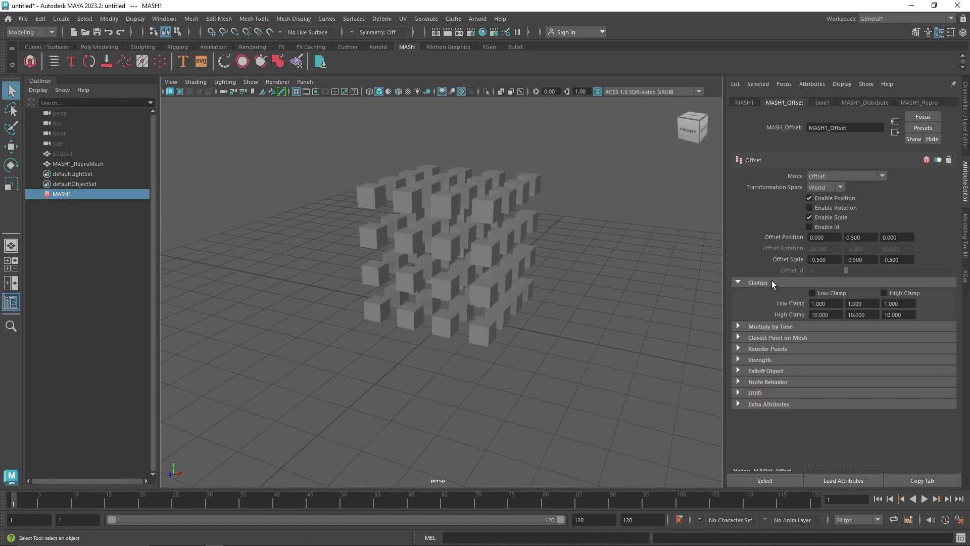
left_click(832, 295)
left_click(832, 295)
key("ctrl+z")
left_click(832, 294)
left_click_drag(837, 304, 897, 303, "ctrl")
key("ctrl+z")
key("ctrl+z")
key("ctrl+z")
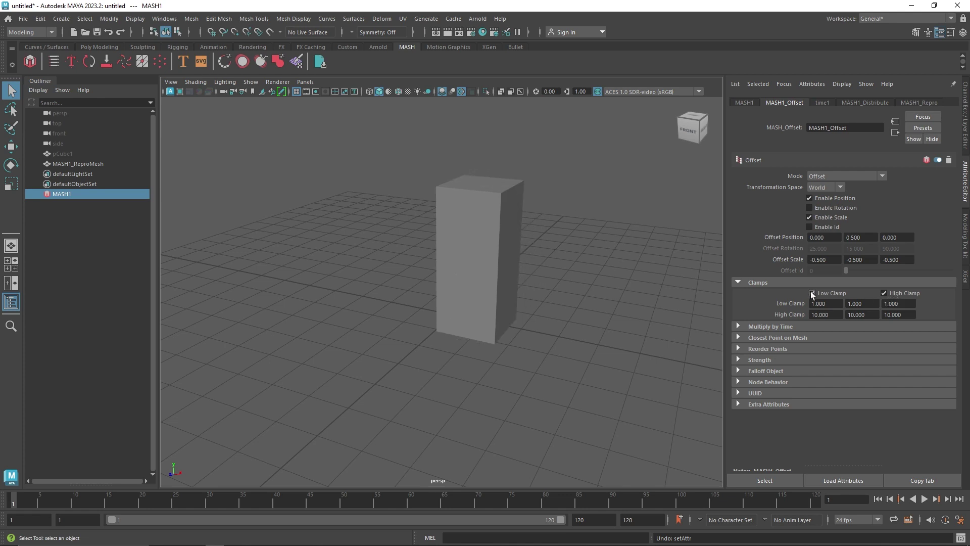
Step: Examine the Offset node's Mode options and its Multiply by Time, Closest Point on Mesh and Falloff Object settings
left_click(789, 283)
left_click(783, 294)
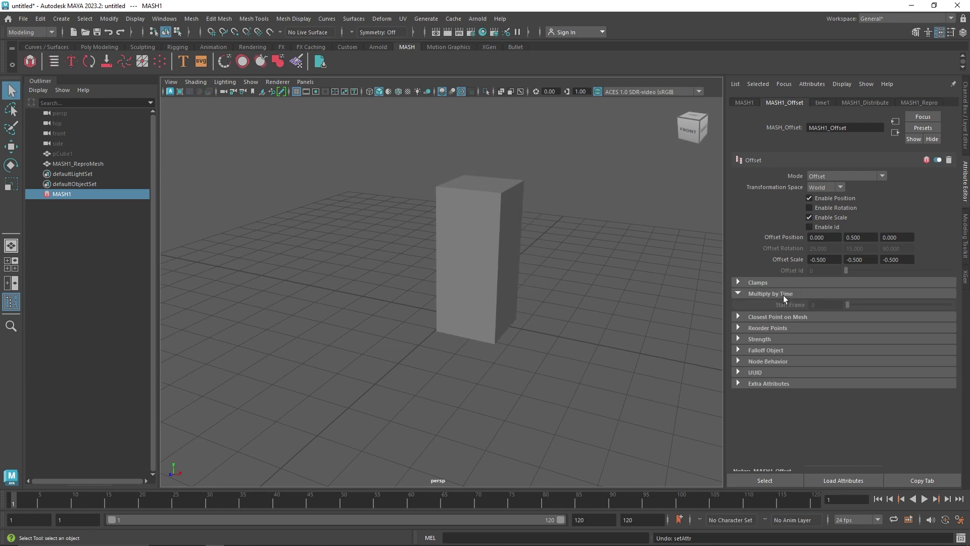
left_click(833, 175)
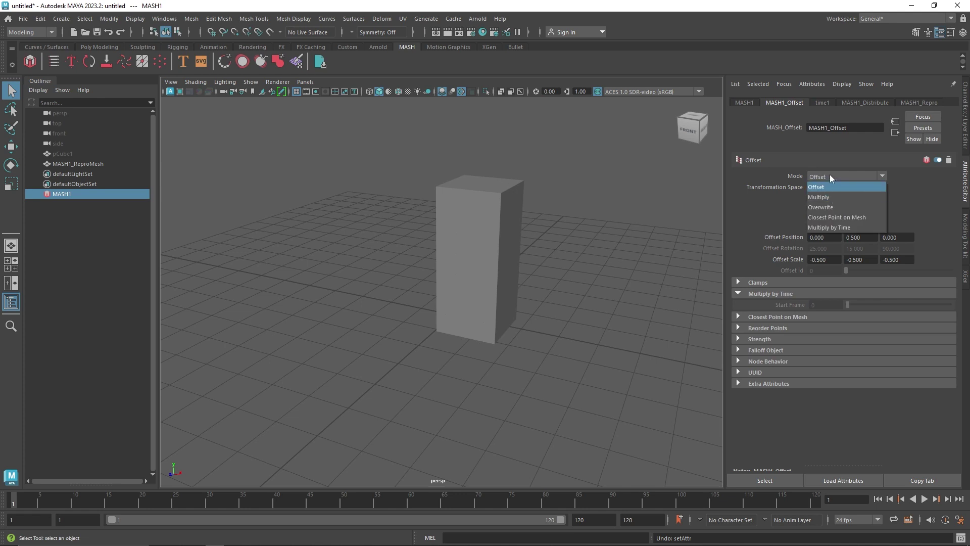
left_click(823, 186)
left_click(759, 292)
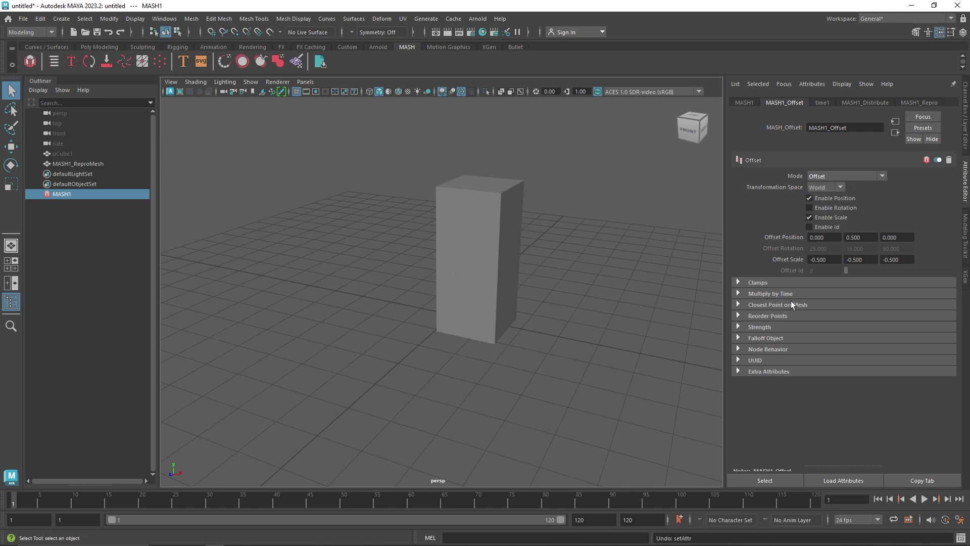
left_click(841, 175)
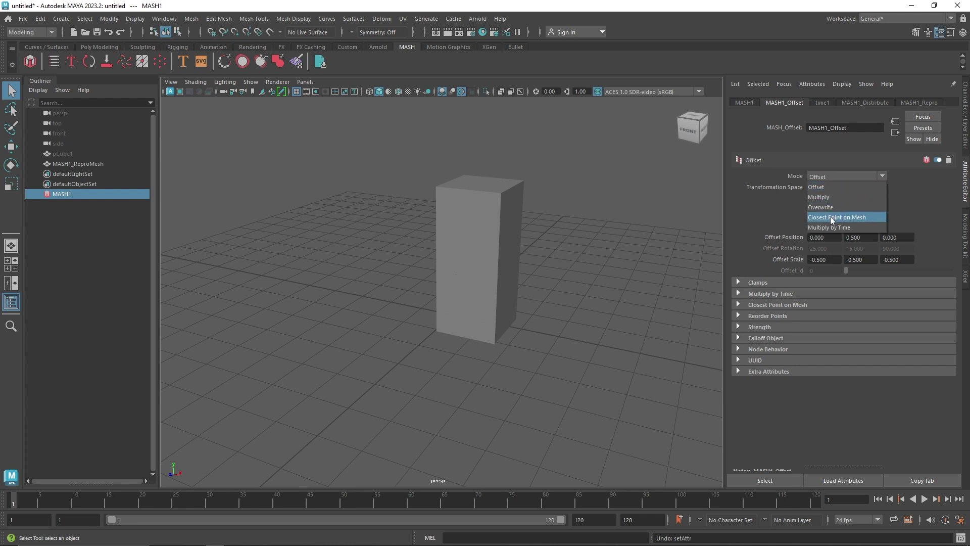
left_click(801, 304)
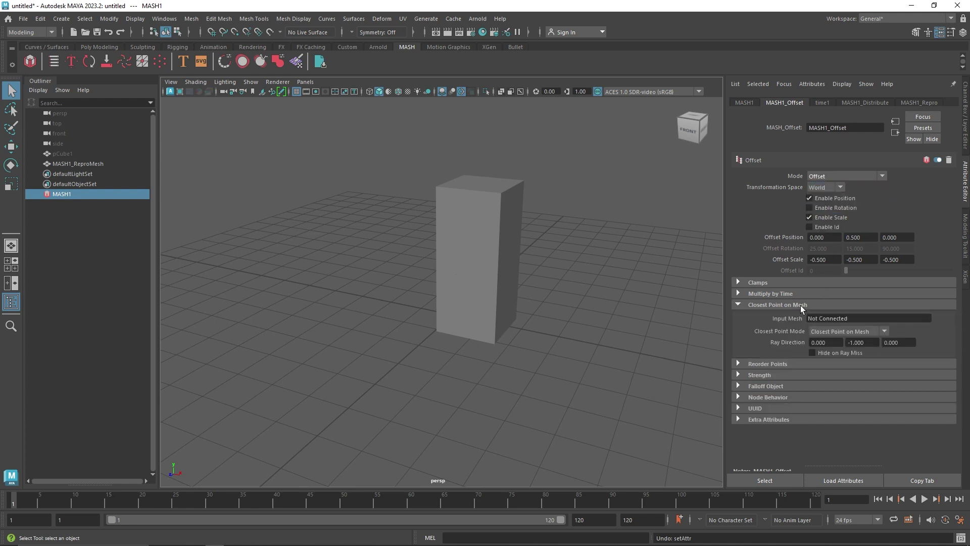
left_click(800, 305)
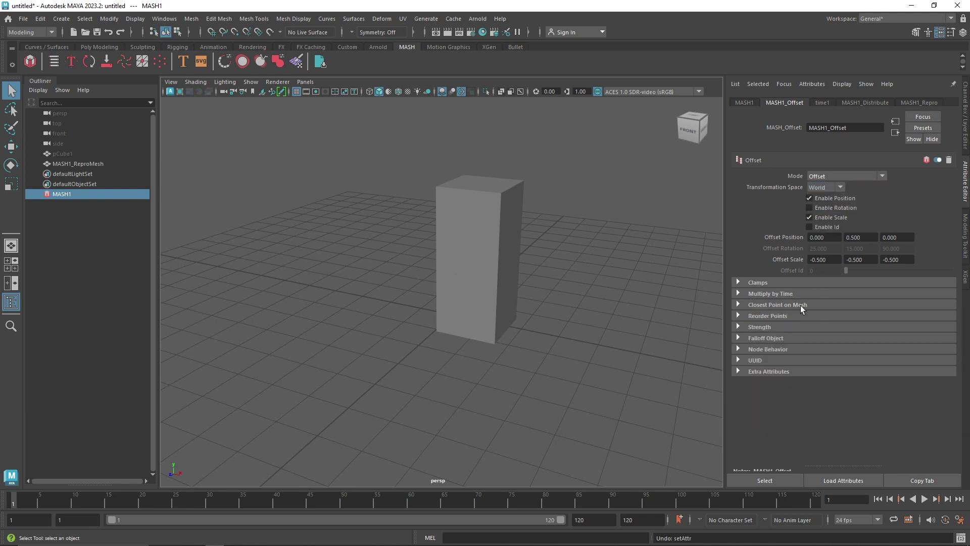
left_click(769, 338)
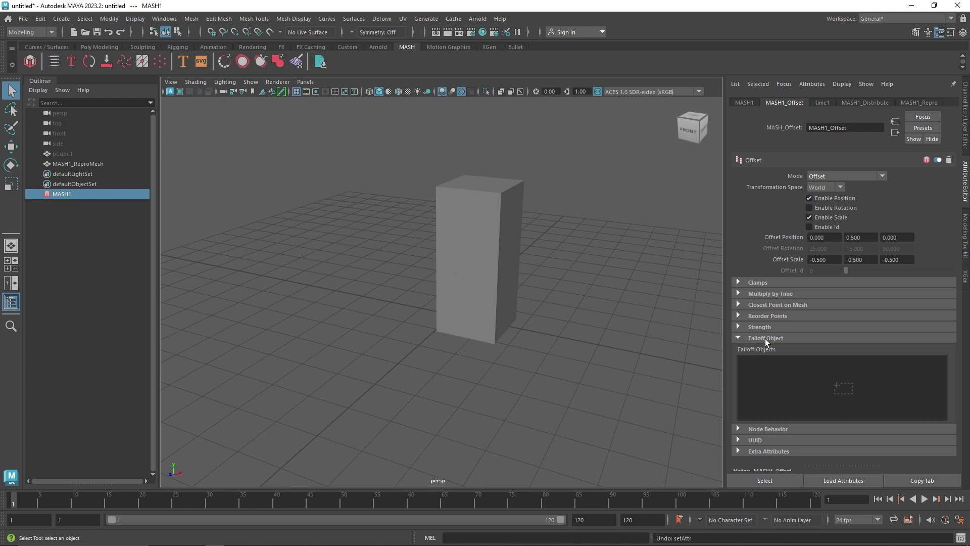
Step: Turn off the Offset node's low clamp
left_click(756, 284)
left_click(832, 293)
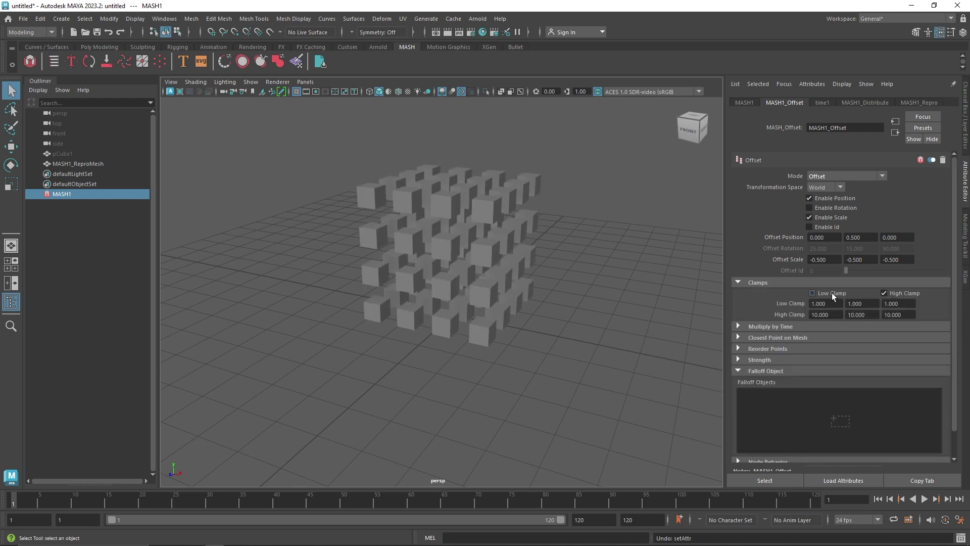
left_click(866, 283)
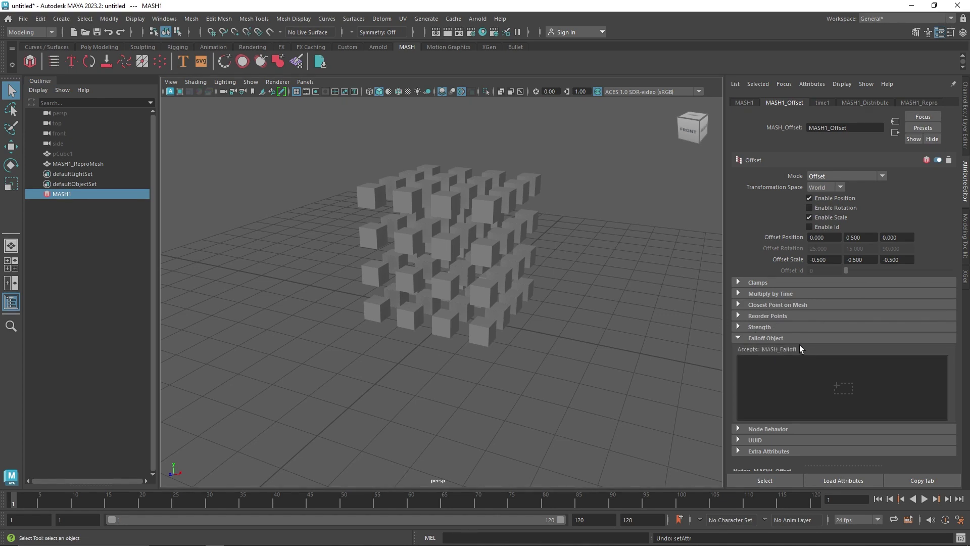
Step: Try lower Strength, Random Strength and Step Strength values on the Offset node, and restore all three to full strength
left_click(759, 326)
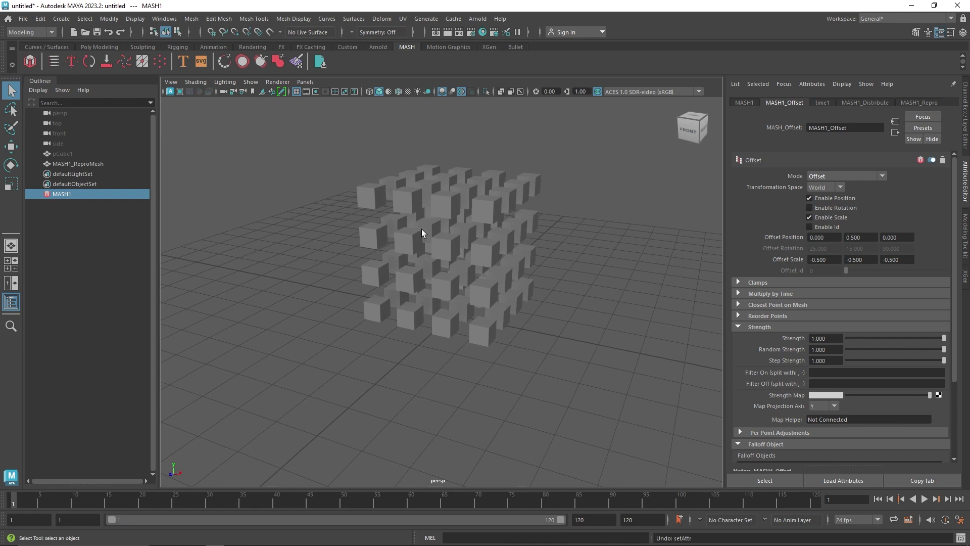
left_click_drag(929, 336, 887, 348)
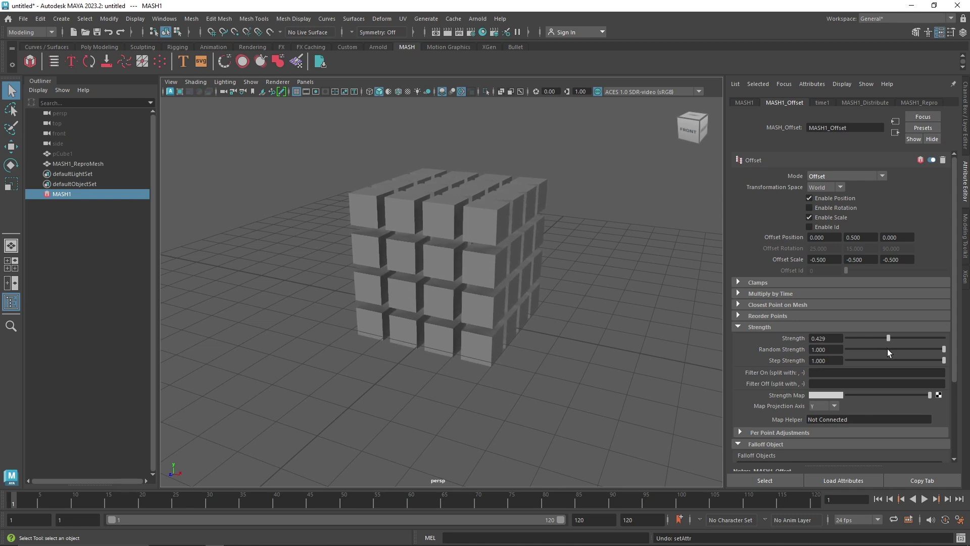
left_click_drag(887, 348, 907, 349)
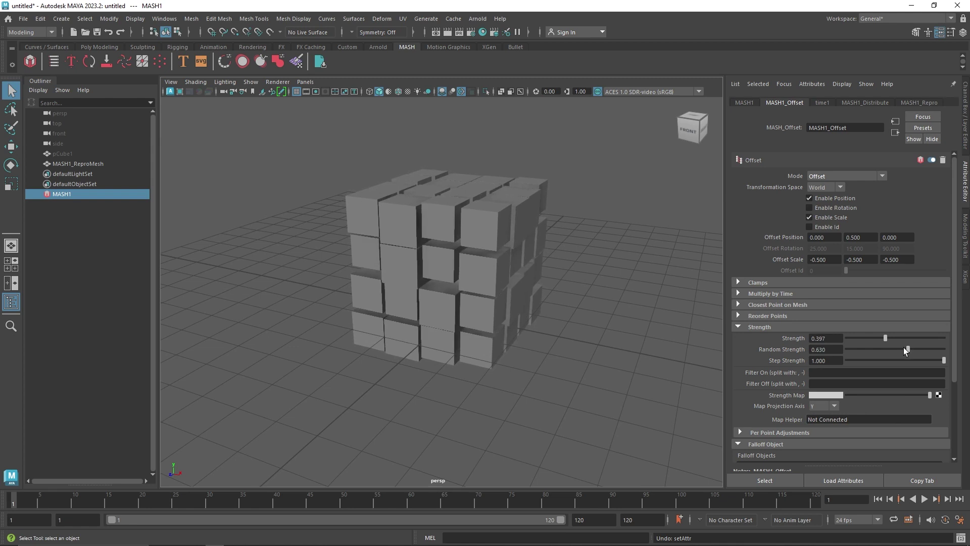
left_click_drag(909, 348, 935, 359)
left_click_drag(884, 340, 944, 341)
left_click(941, 348)
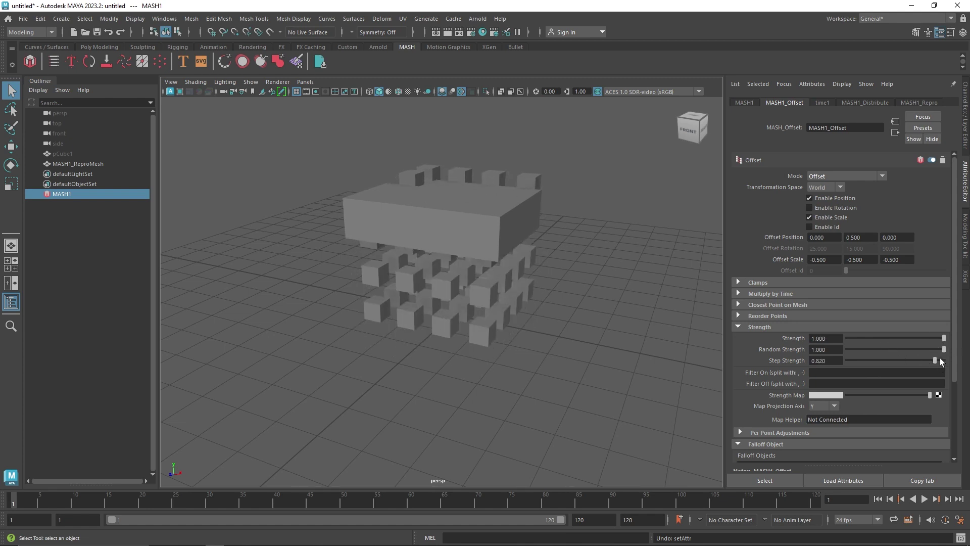
left_click(941, 360)
left_click(771, 329)
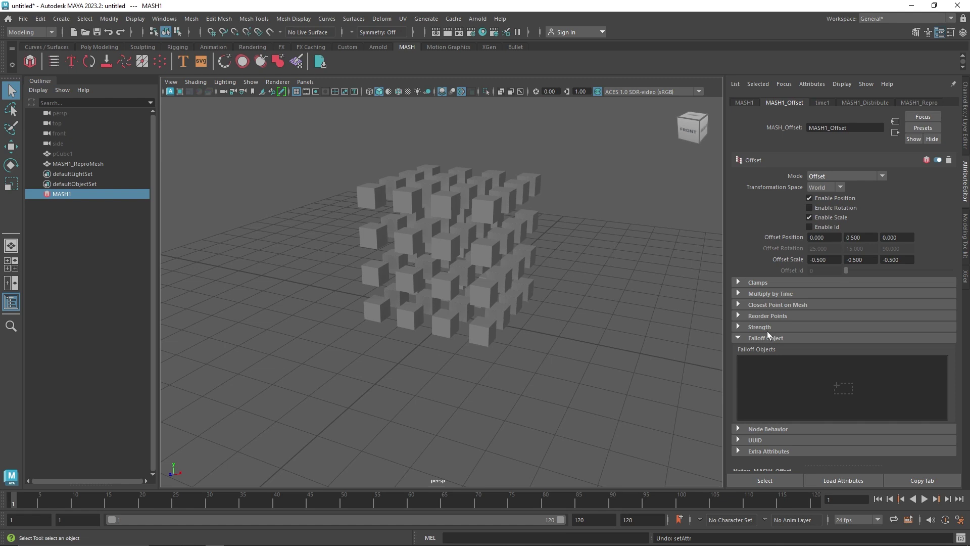
Step: Create a new falloff object for the Offset node and view its full extent around the cubes
right_click(759, 362)
left_click(791, 367)
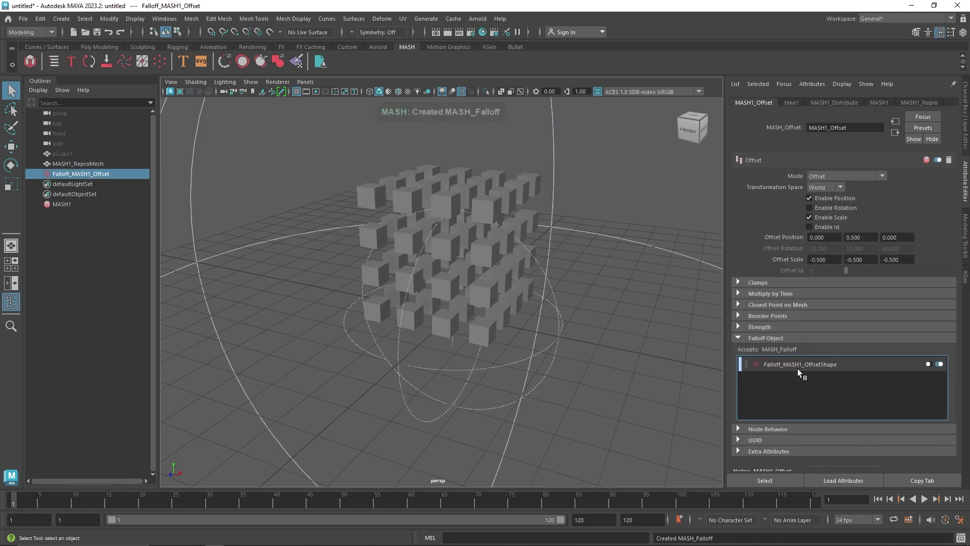
scroll(392, 256, "down", 6)
left_click_drag(414, 231, 495, 262, "alt")
right_click_drag(495, 263, 516, 267, "alt")
left_click_drag(515, 266, 316, 192, "alt")
Step: Scale the spherical falloff down to fit more closely around the cube grid and set its inner zone to about 0.552
left_click(101, 174)
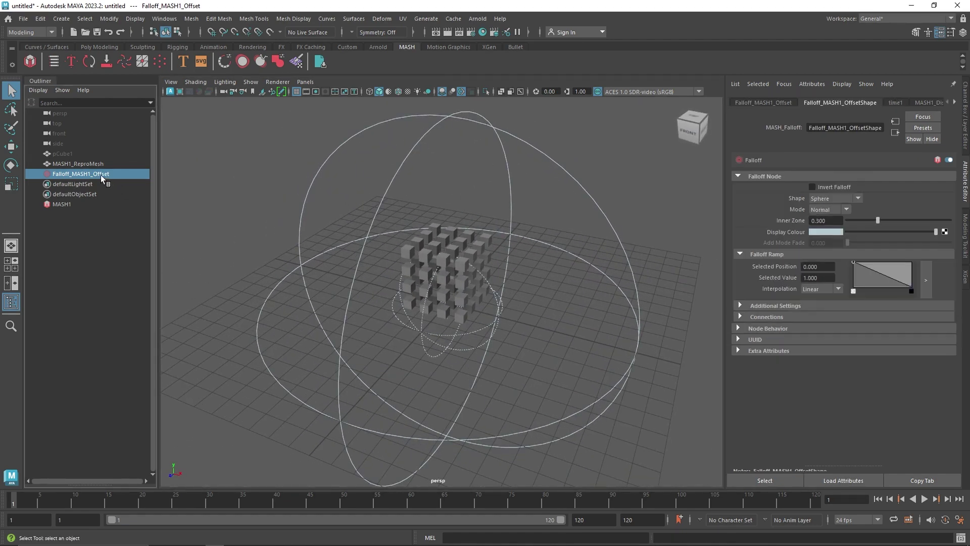
key("r")
left_click_drag(455, 303, 474, 265)
scroll(474, 265, "up", 2)
scroll(474, 264, "up", 3)
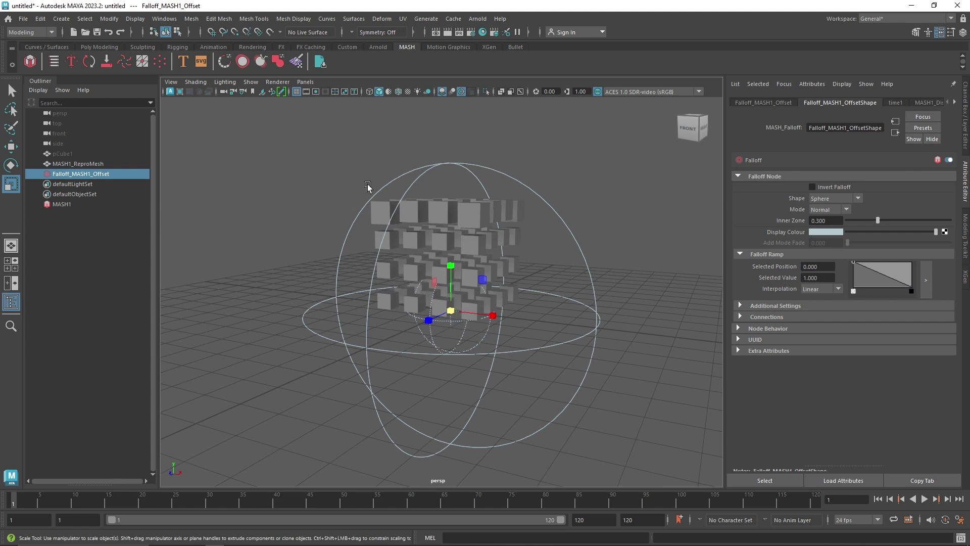
left_click_drag(878, 223, 903, 233)
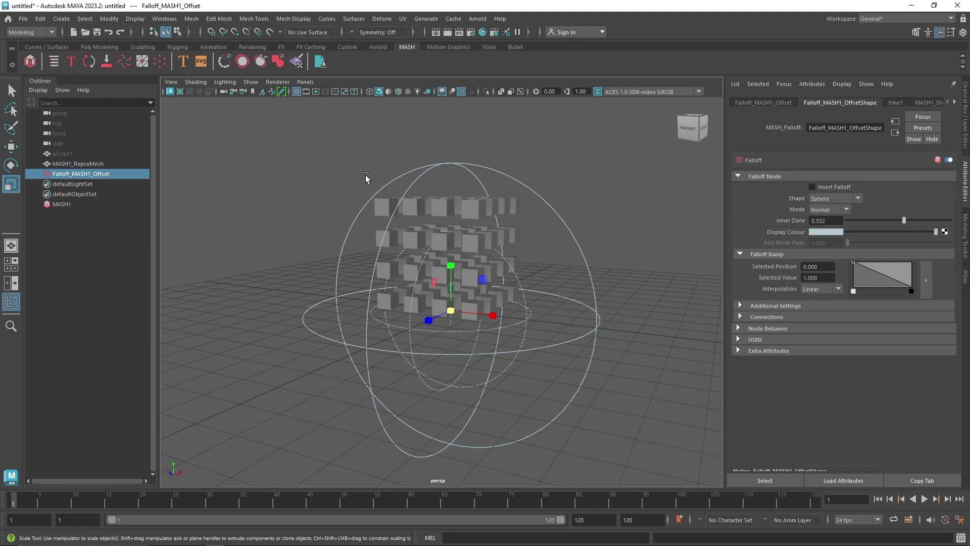
Step: Activate the Blue Pencil drawing tools in the perspective view
left_click(277, 92)
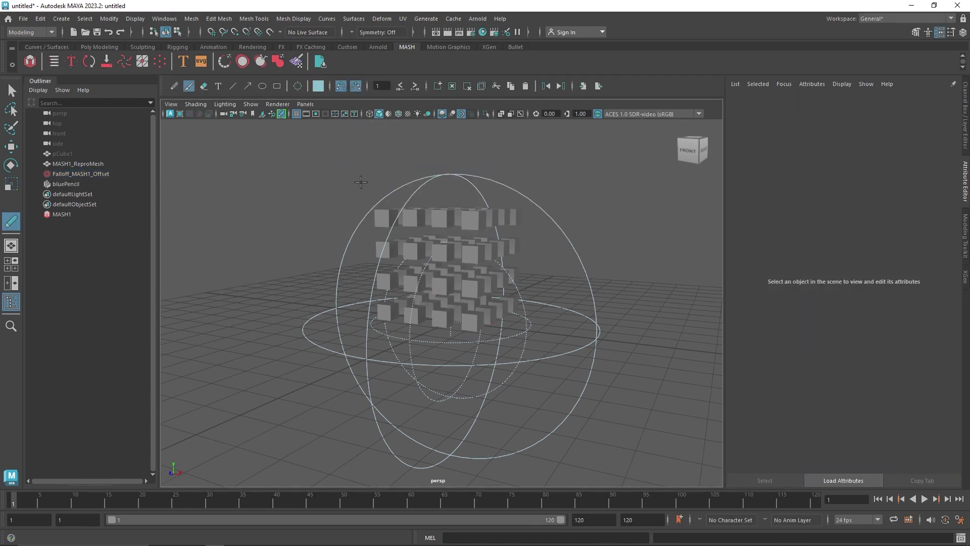
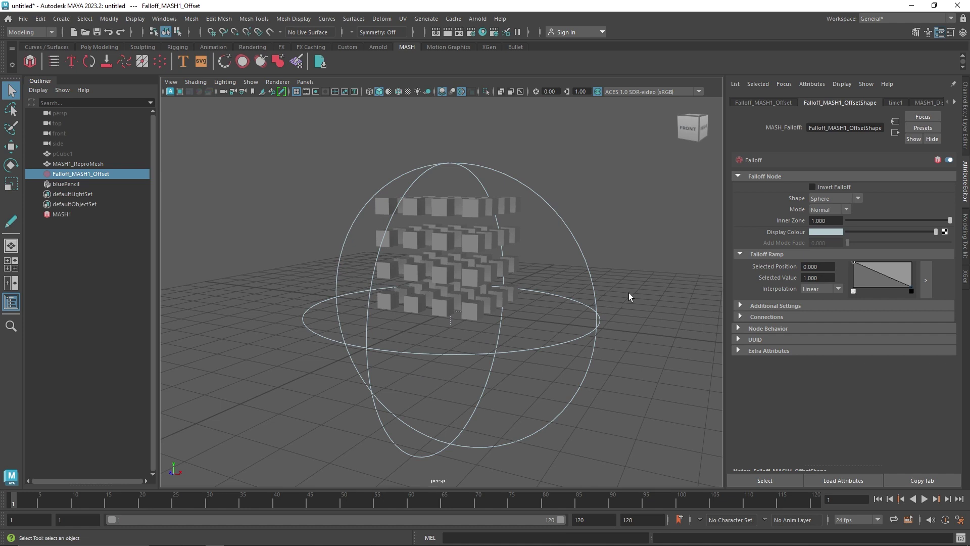
Step: Set the falloff sphere's inner zone to 0.8 and move the sphere to one side of the cube grid
double_click(828, 220)
type(".8")
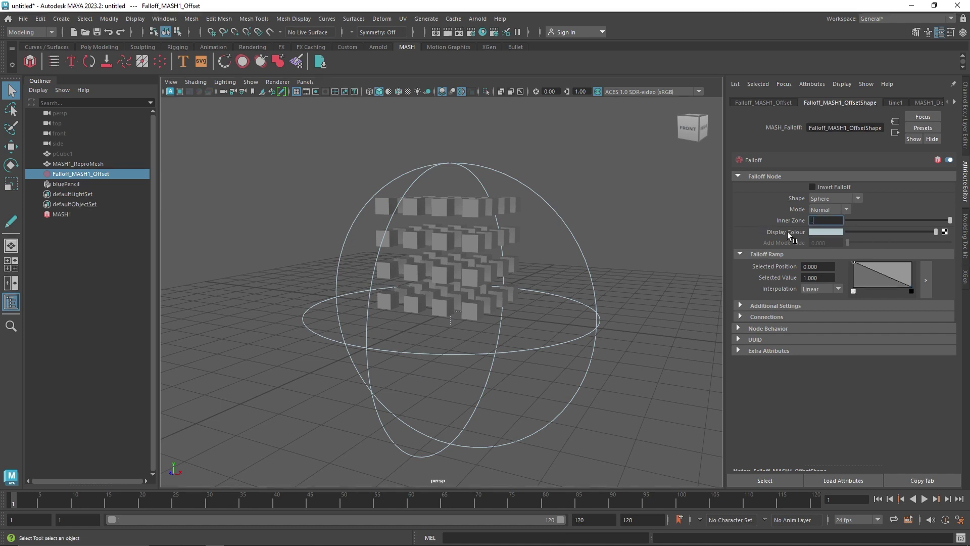
left_click(824, 265)
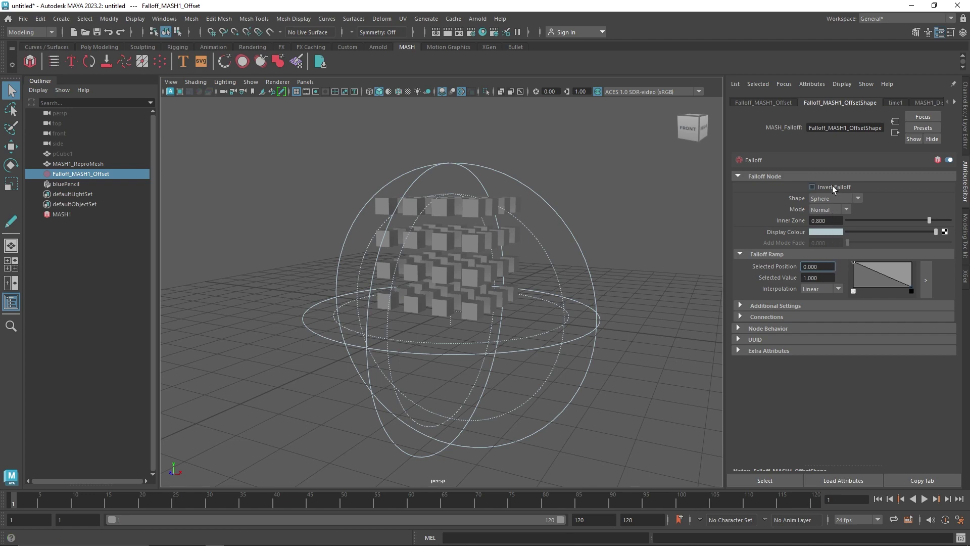
left_click_drag(542, 337, 579, 267, "alt")
key("w")
key("x")
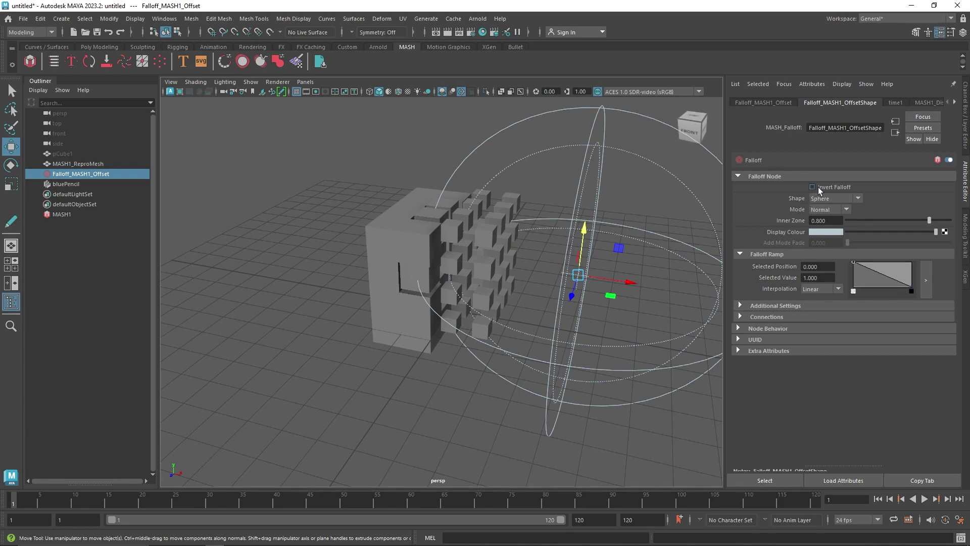
Step: Try Invert Falloff while moving the sphere farther from the cubes along X, and switch the inversion back off
left_click(834, 187)
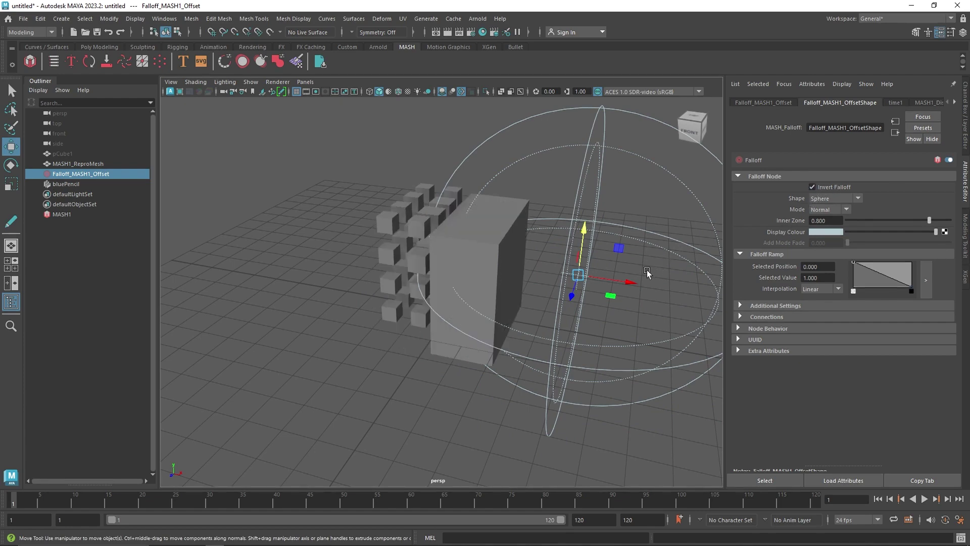
left_click_drag(617, 280, 654, 292)
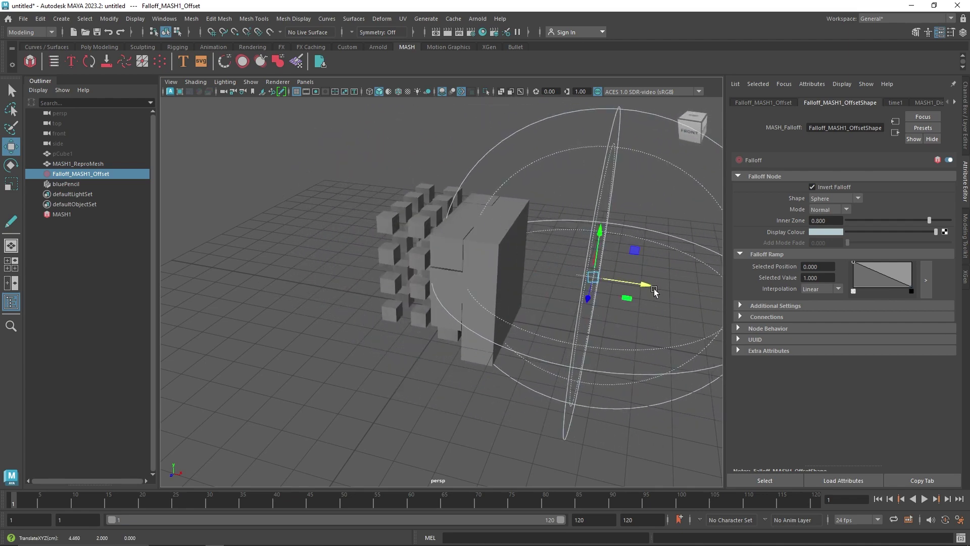
left_click(829, 188)
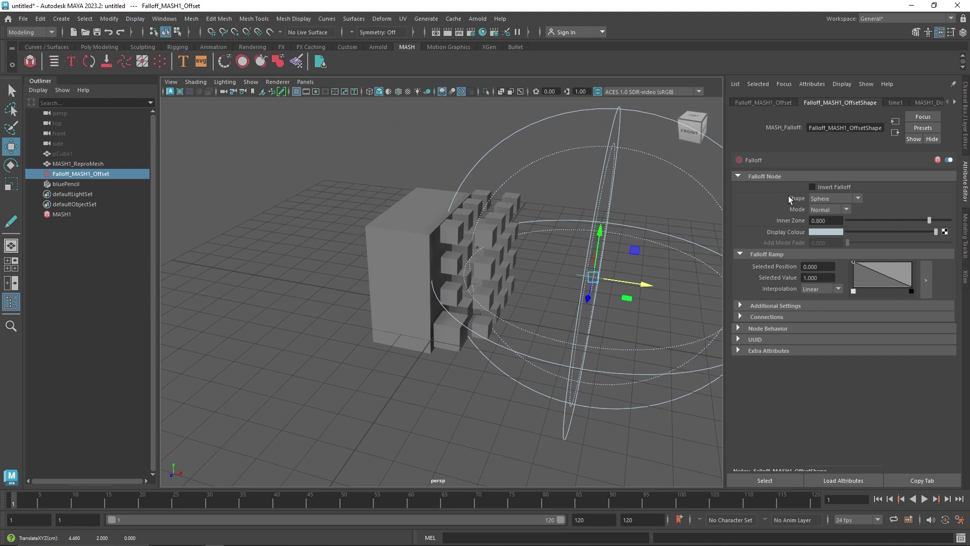
Step: Try the Cube and Mesh falloff shapes and return the shape to Sphere
left_click(832, 198)
left_click(829, 216)
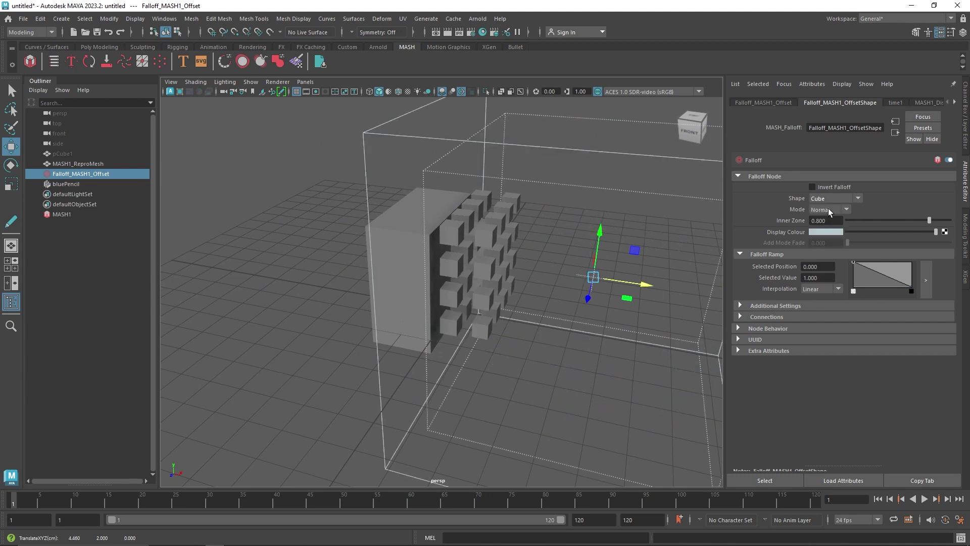
left_click(837, 198)
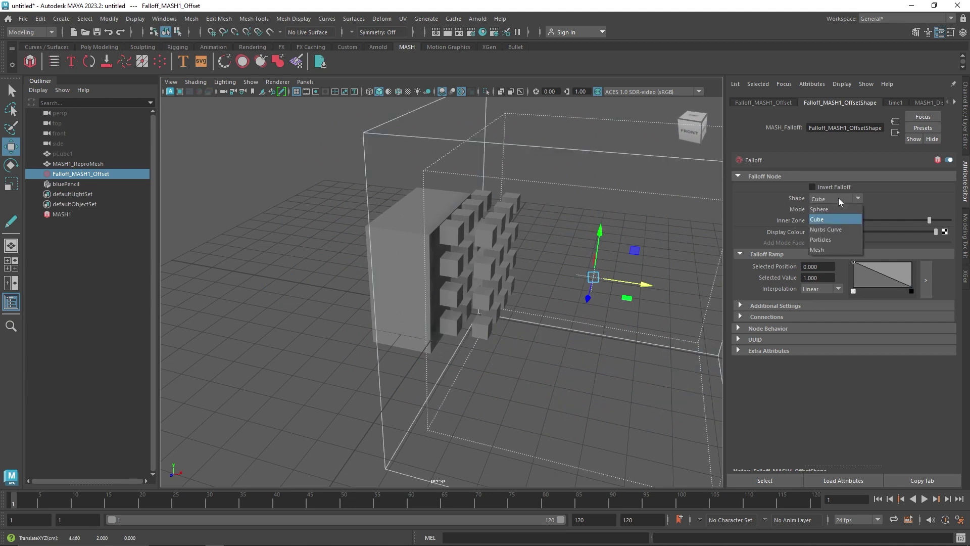
left_click(836, 250)
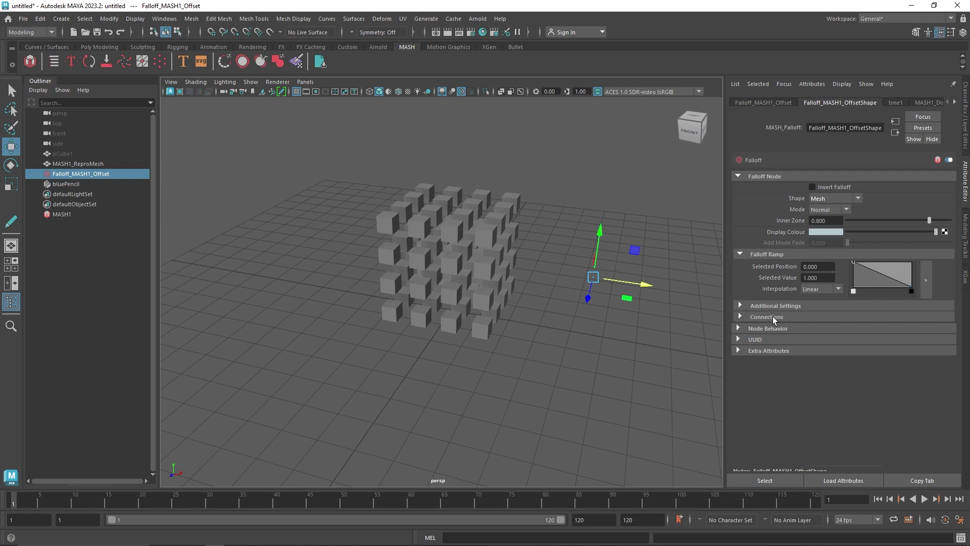
left_click(834, 200)
left_click(833, 210)
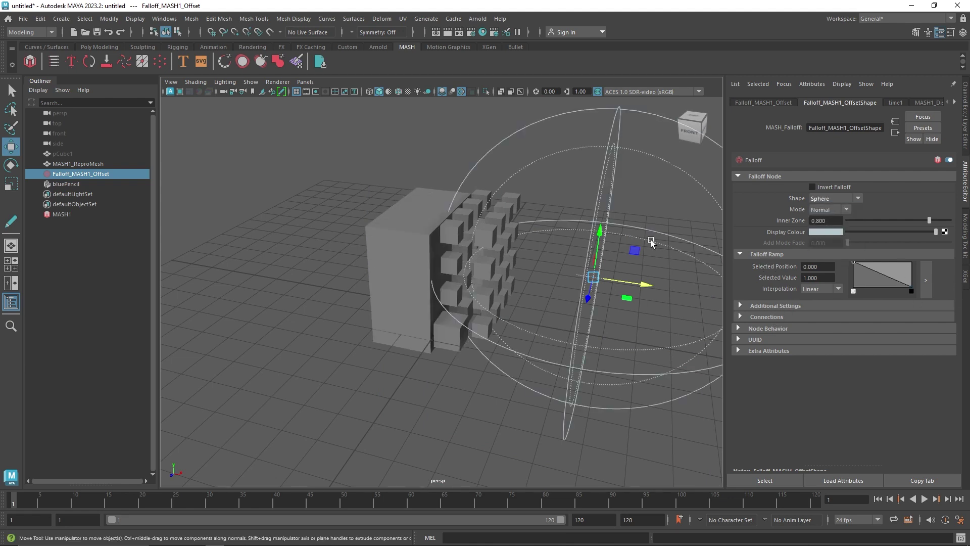
Step: Move the falloff sphere closer to the cubes and add a Smooth ramp point at about position 0.27, value 0.88
left_click_drag(638, 284, 614, 284)
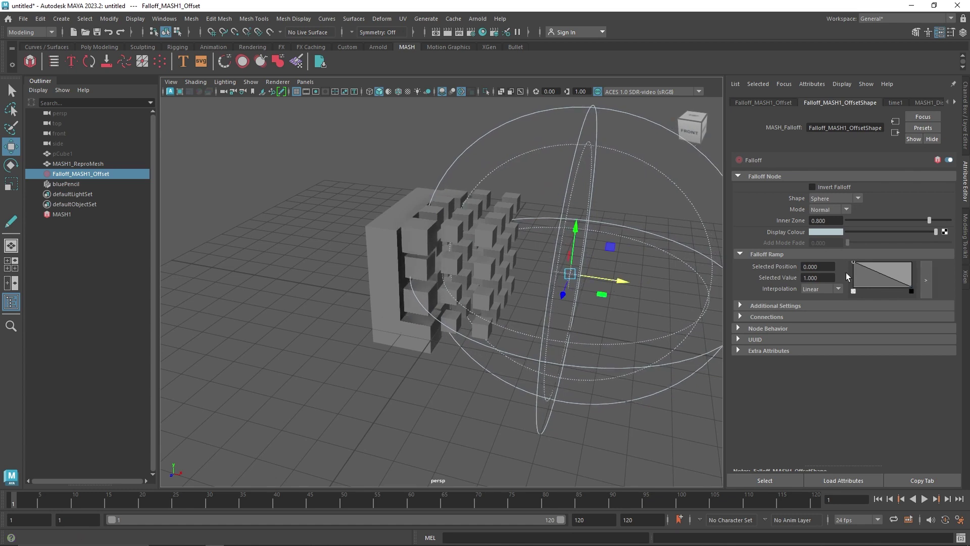
left_click(924, 280)
left_click_drag(594, 112, 634, 273)
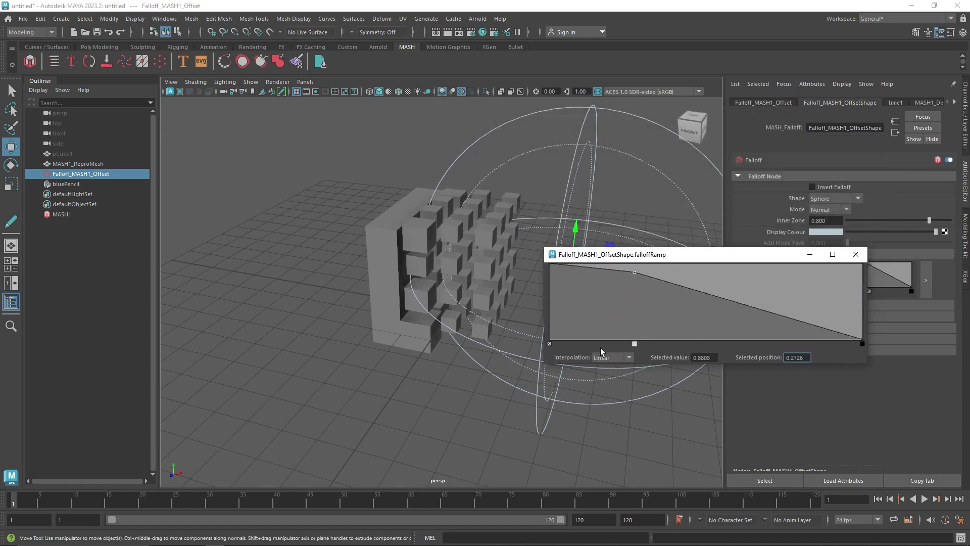
left_click(607, 358)
left_click(603, 389)
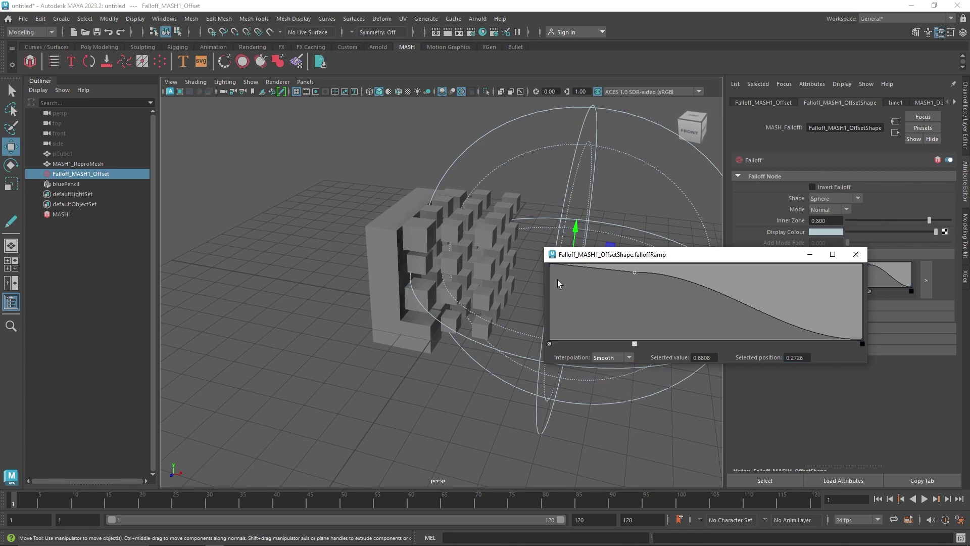
Step: Lower the middle falloff ramp point and set the starting point's interpolation to Smooth
left_click_drag(635, 272, 648, 295)
left_click(551, 265)
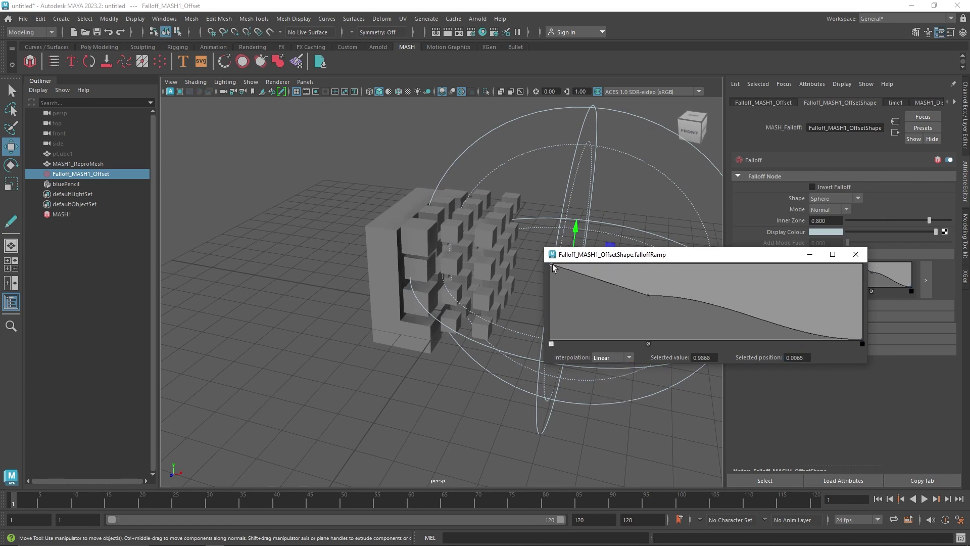
left_click(602, 358)
left_click(602, 388)
Step: Add more falloff ramp points forming alternating peaks and dips, with peaks at about positions 0.68 and 0.91
left_click(694, 273)
left_click(719, 318)
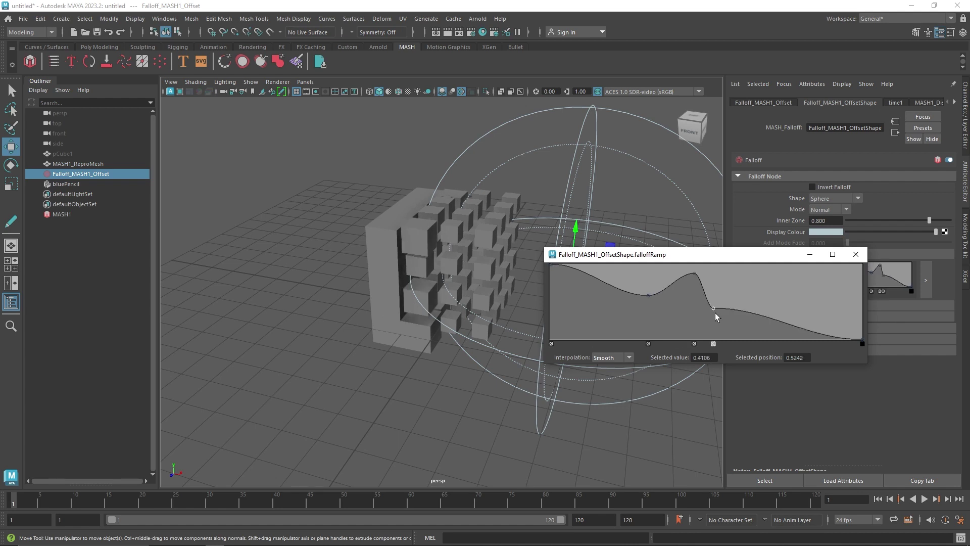
left_click(767, 274)
left_click_drag(768, 272, 779, 265)
left_click_drag(811, 309, 845, 319)
left_click(863, 296)
left_click(864, 320)
left_click_drag(777, 265, 761, 268)
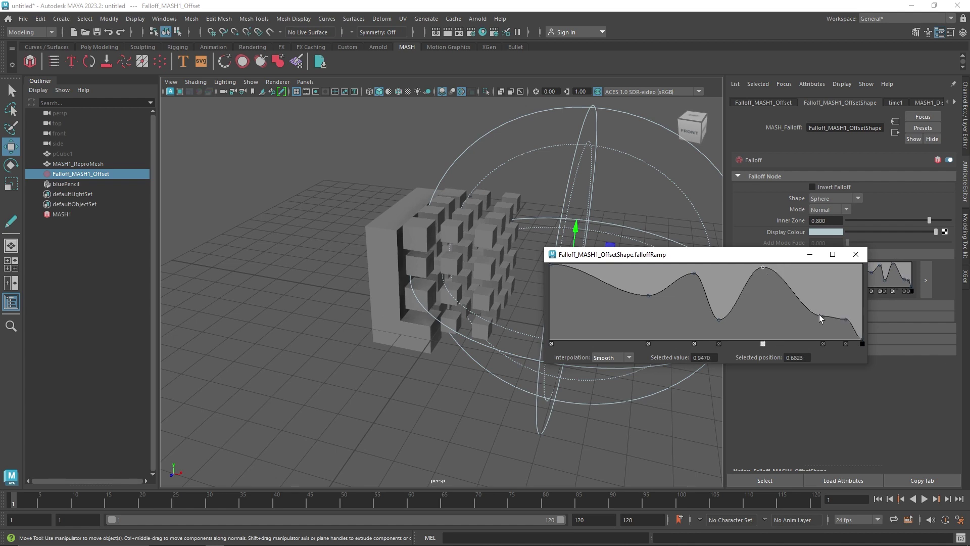
left_click_drag(822, 316, 834, 297)
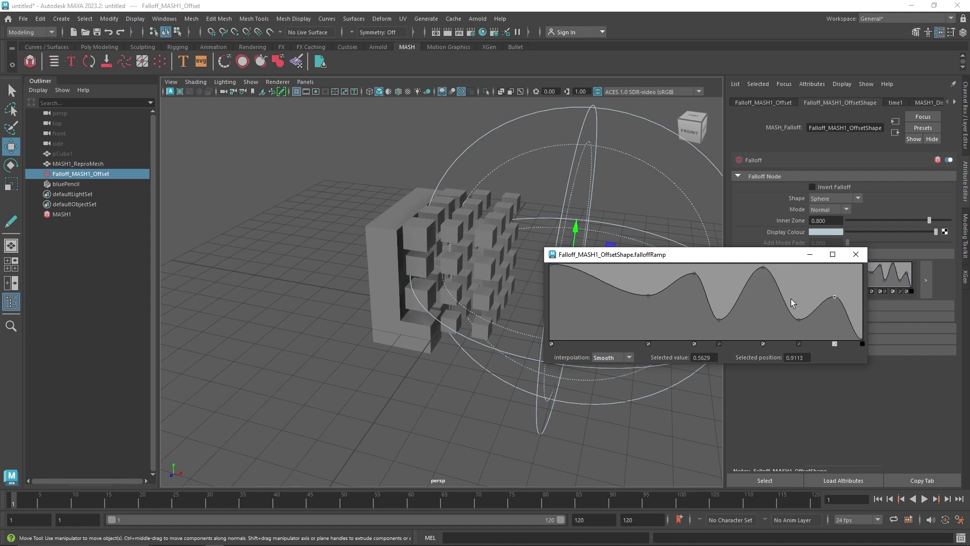
Step: Close the enlarged ramp and test the wavy falloff by moving the sphere away from the cubes to about 4.96 along X
left_click(855, 254)
mouse_move(613, 276)
left_mouse_down()
mouse_move(531, 274)
mouse_move(616, 291)
left_mouse_up()
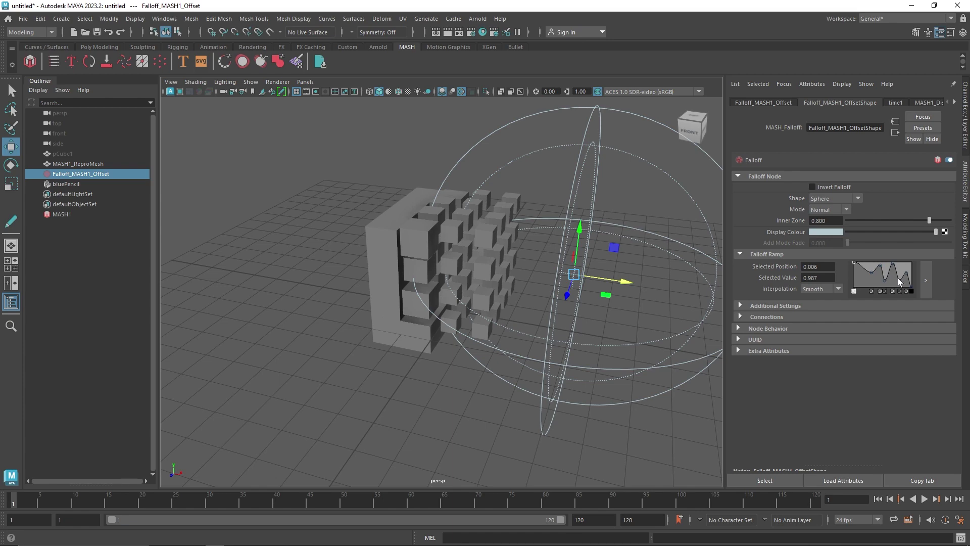
left_click_drag(629, 275, 650, 290)
Step: Delete the falloff ramp's tallest later peak and the dip before it, and reposition the remaining points near the end
left_click(924, 277)
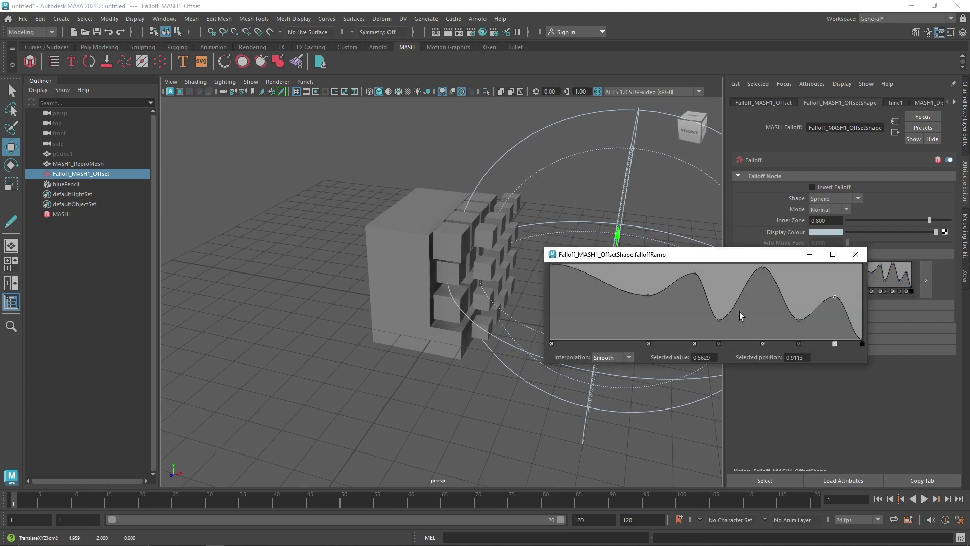
left_click(763, 343)
left_click(720, 343)
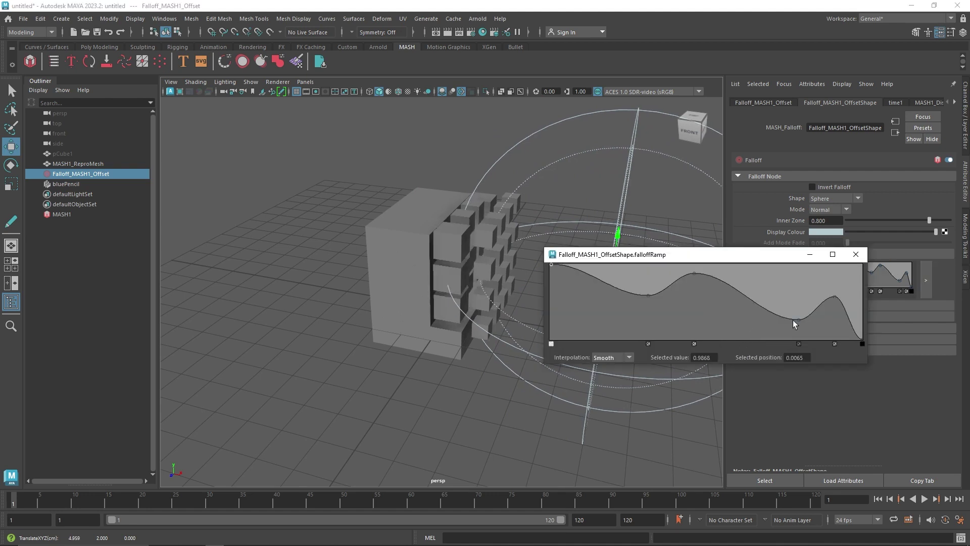
left_click_drag(793, 321, 753, 312)
left_click_drag(836, 297, 824, 294)
left_click_drag(862, 339, 862, 340)
left_click_drag(823, 294, 807, 329)
left_click(855, 254)
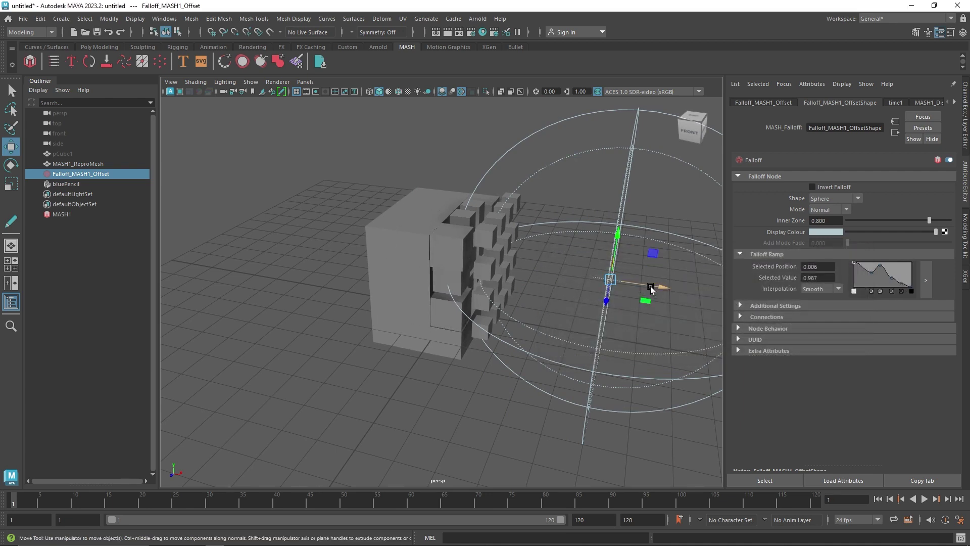
Step: Delete the last two intermediate falloff ramp points and reposition the sphere along X closer to the cubes
left_click_drag(654, 292, 621, 283)
left_click(925, 280)
left_click(807, 344)
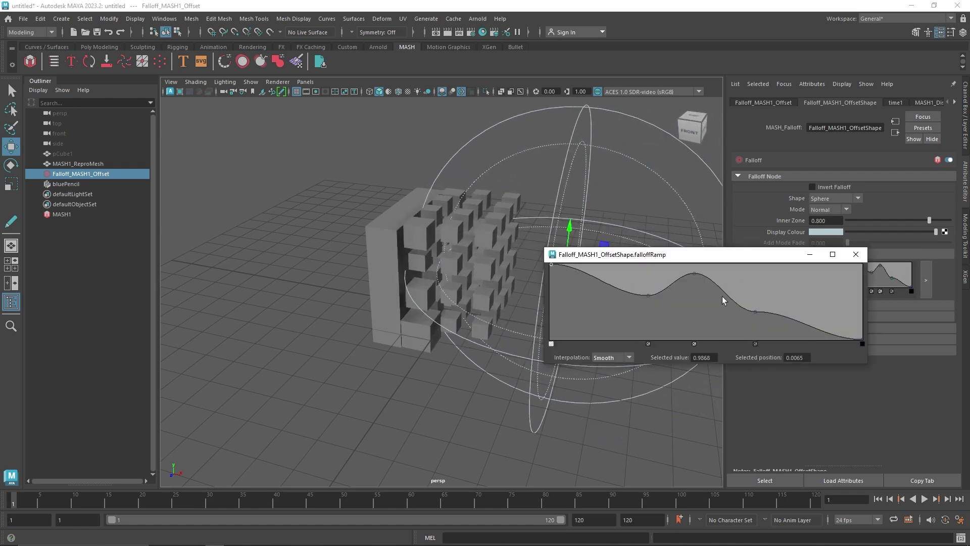
left_click(755, 344)
mouse_move(694, 272)
left_mouse_down()
mouse_move(710, 280)
mouse_move(697, 270)
left_mouse_up()
key("ctrl+z")
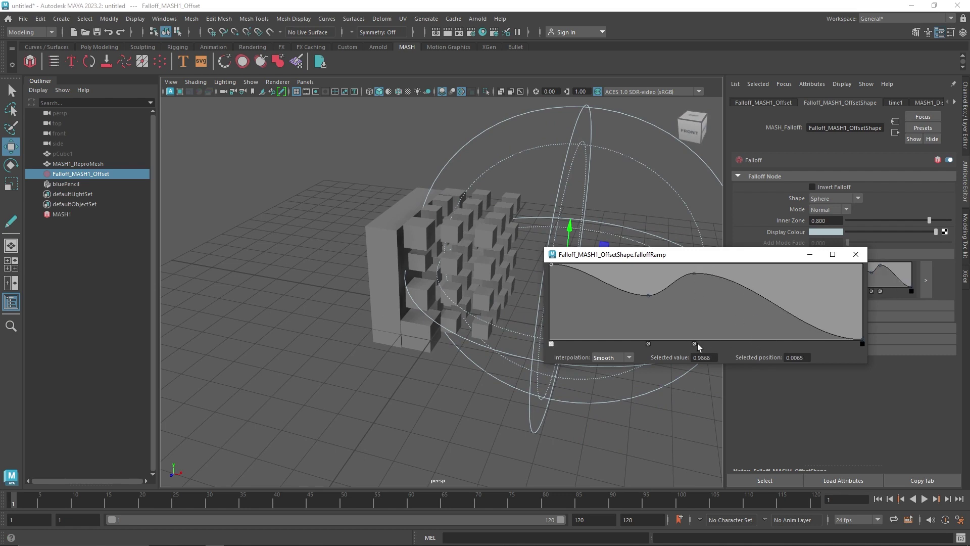
left_click(855, 254)
mouse_move(581, 281)
left_mouse_down()
mouse_move(677, 286)
mouse_move(454, 267)
mouse_move(592, 281)
left_mouse_up()
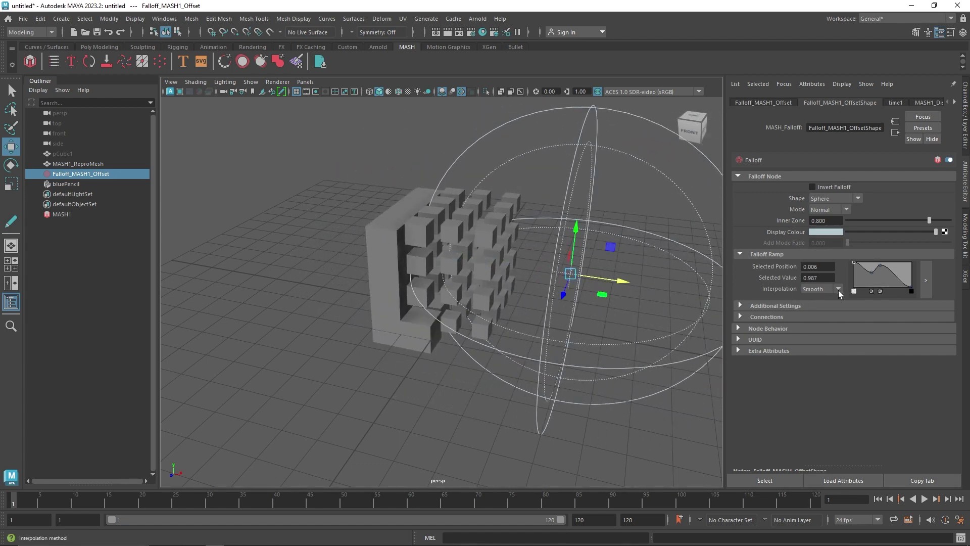
Step: Review the falloff's Additional Settings and Connections, and set its display colour to green
left_click(765, 256)
left_click(774, 266)
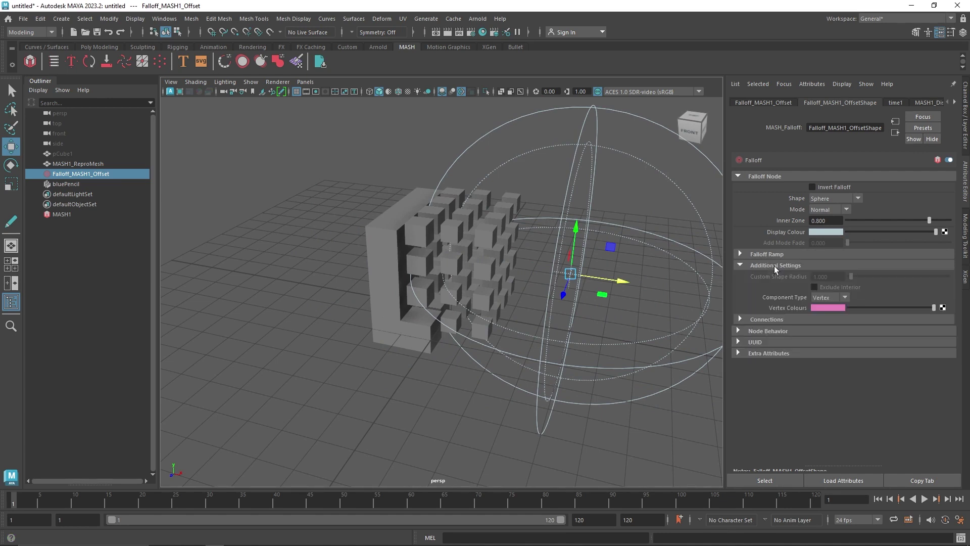
left_click(759, 317)
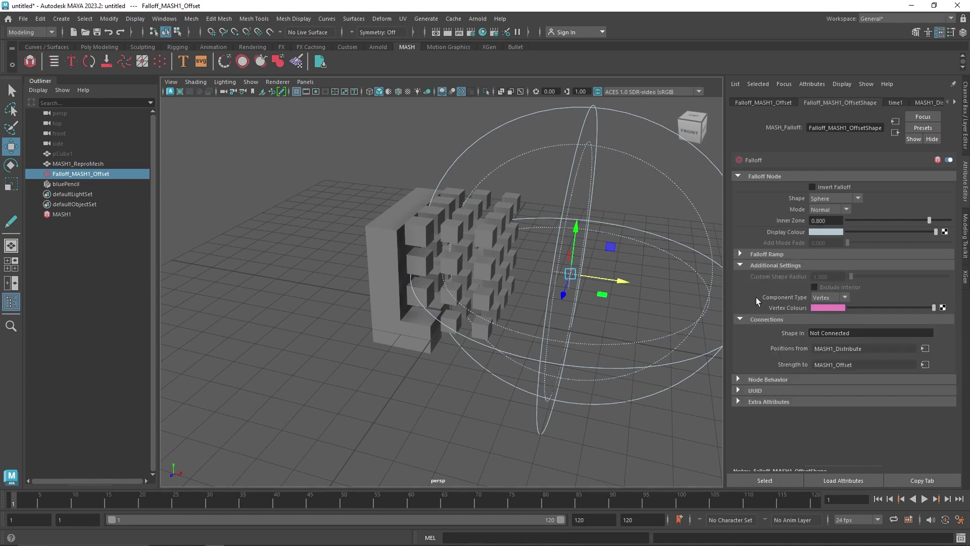
left_click(771, 264)
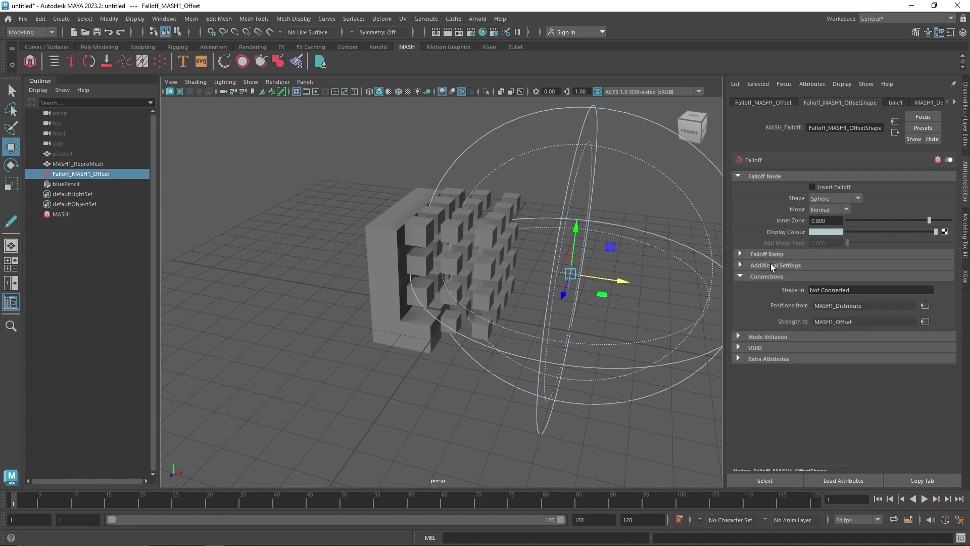
left_click(773, 274)
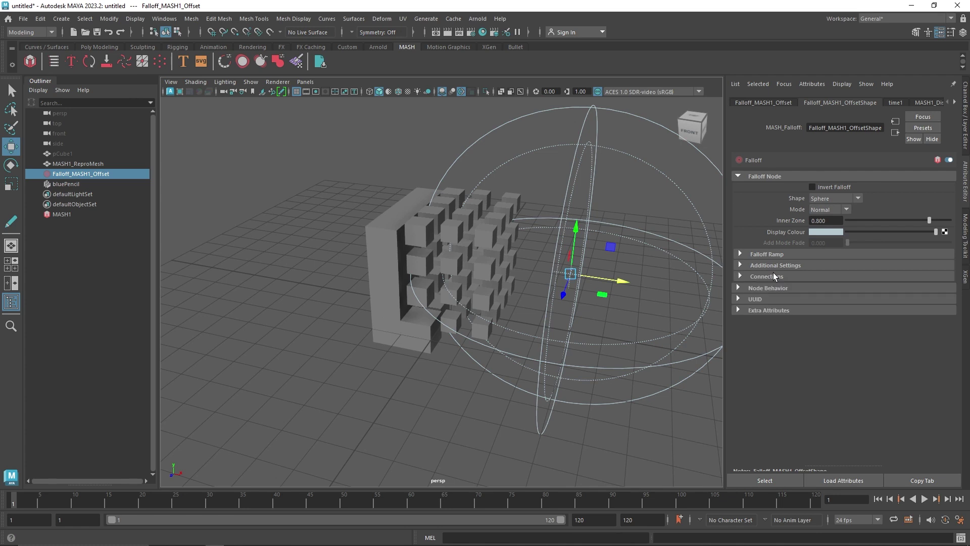
left_click(837, 232)
left_click(827, 203)
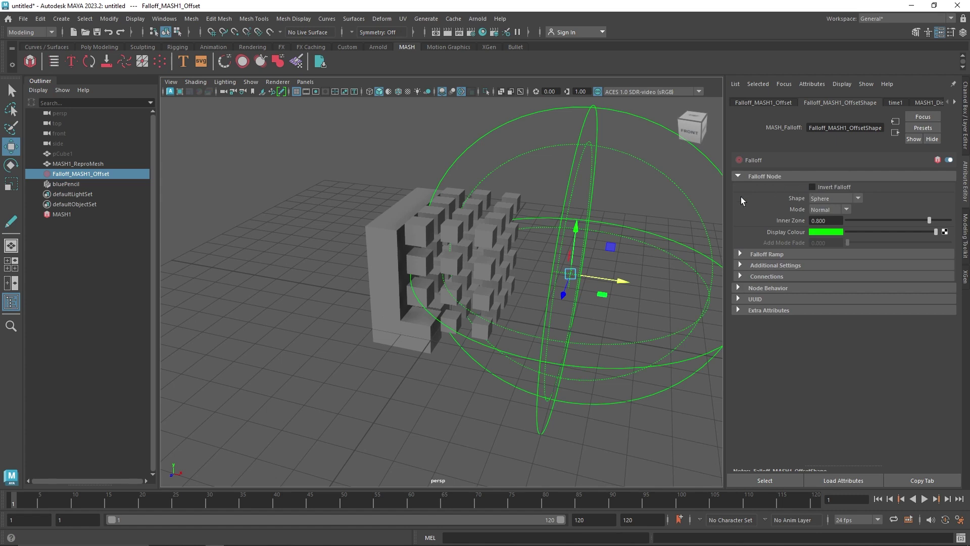
Step: Select the MASH1 network and toggle the falloff object off and on again in the Offset node
left_click(81, 213)
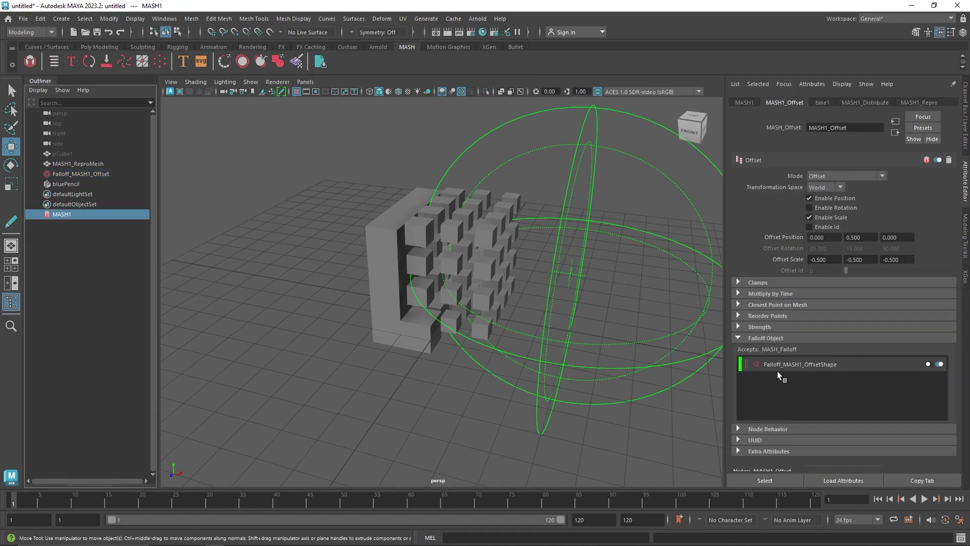
left_click(938, 365)
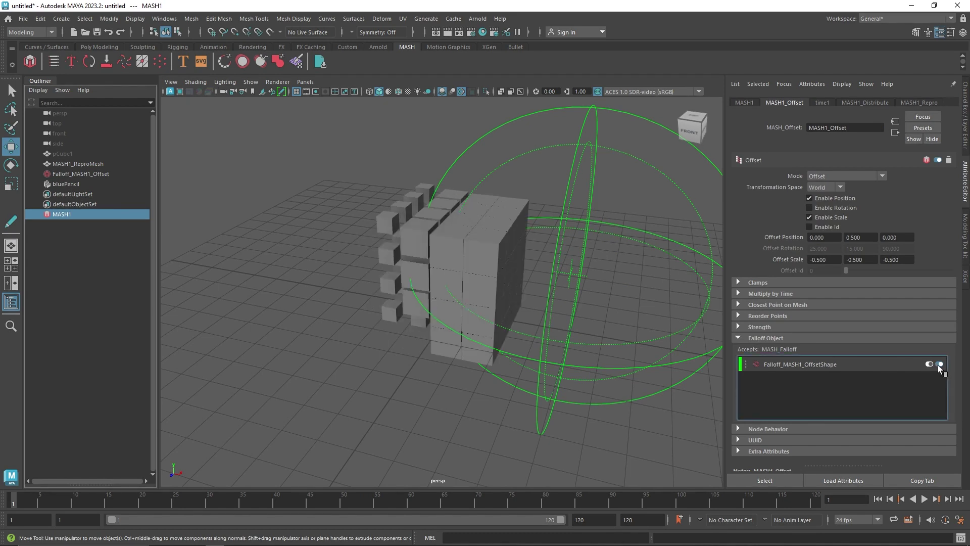
left_click(941, 364)
left_click(932, 365)
double_click(939, 365)
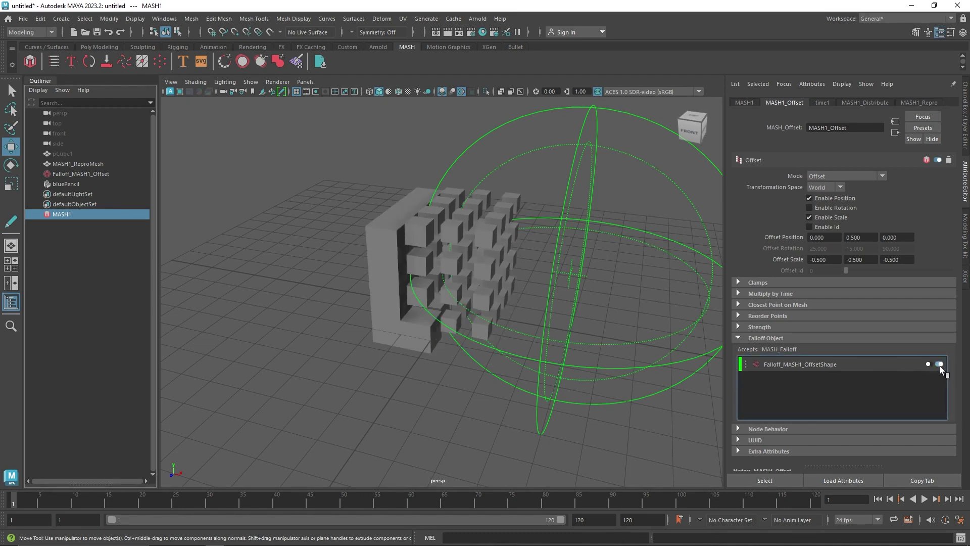
Step: Delete the two remaining intermediate points from the green falloff's ramp in the enlarged ramp editor, and close it
left_click(78, 213)
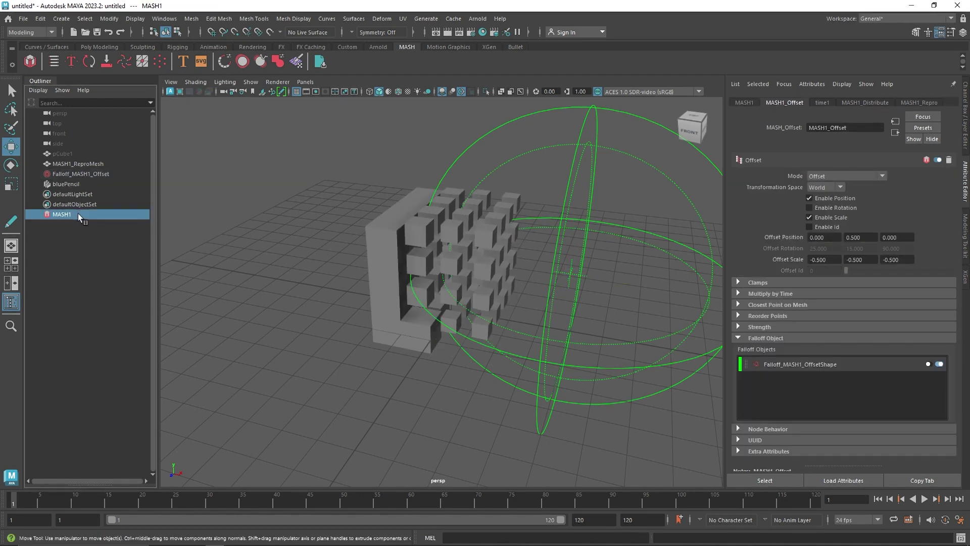
left_click_drag(623, 257, 565, 296)
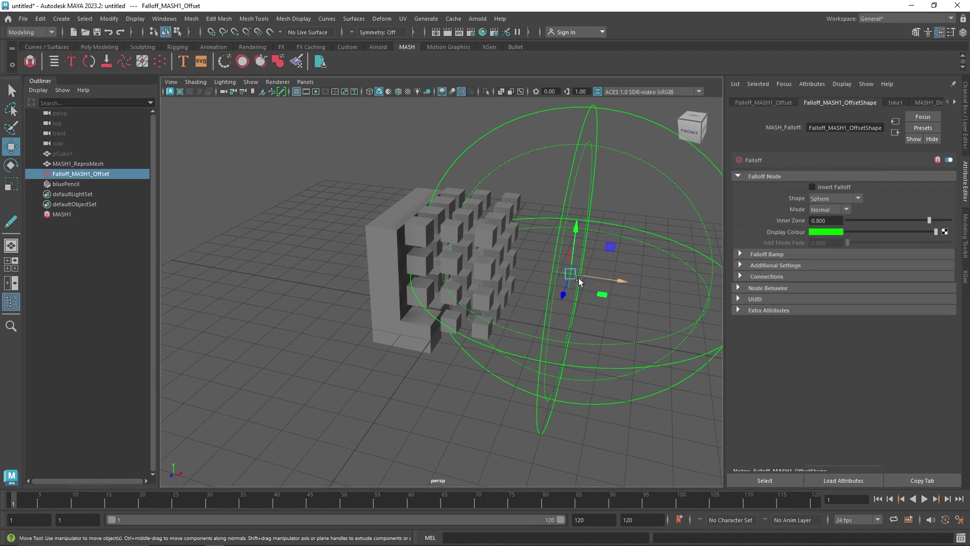
left_click(579, 279)
left_click(778, 254)
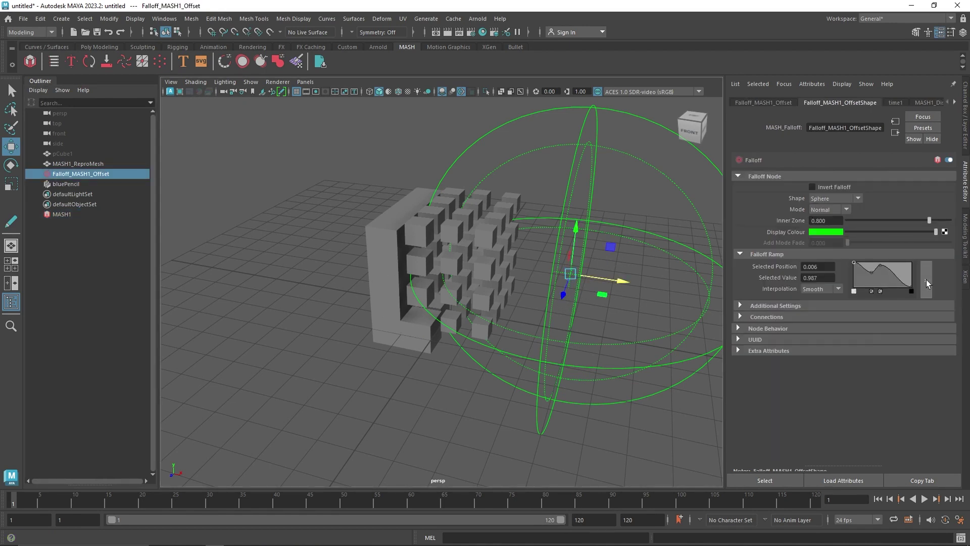
left_click(926, 280)
left_click(694, 343)
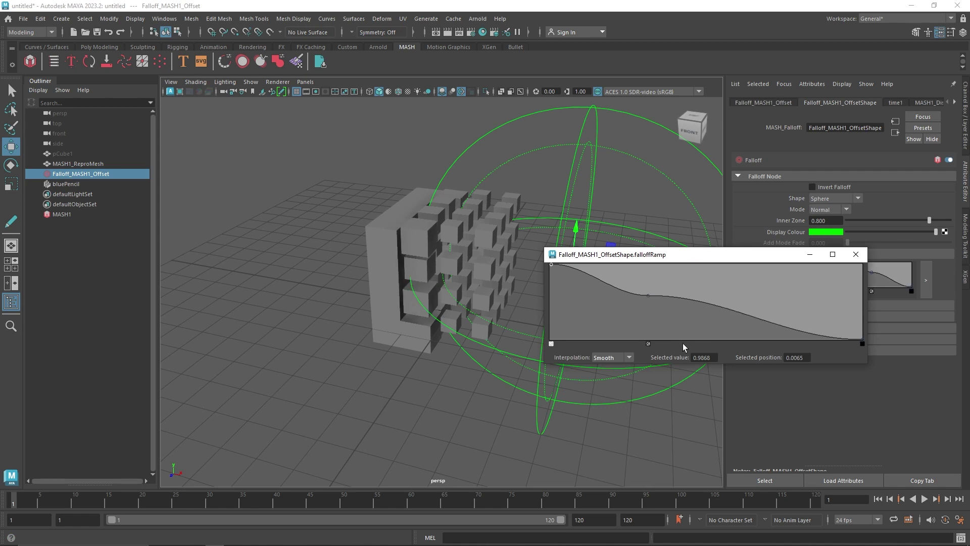
left_click(648, 344)
left_click(864, 255)
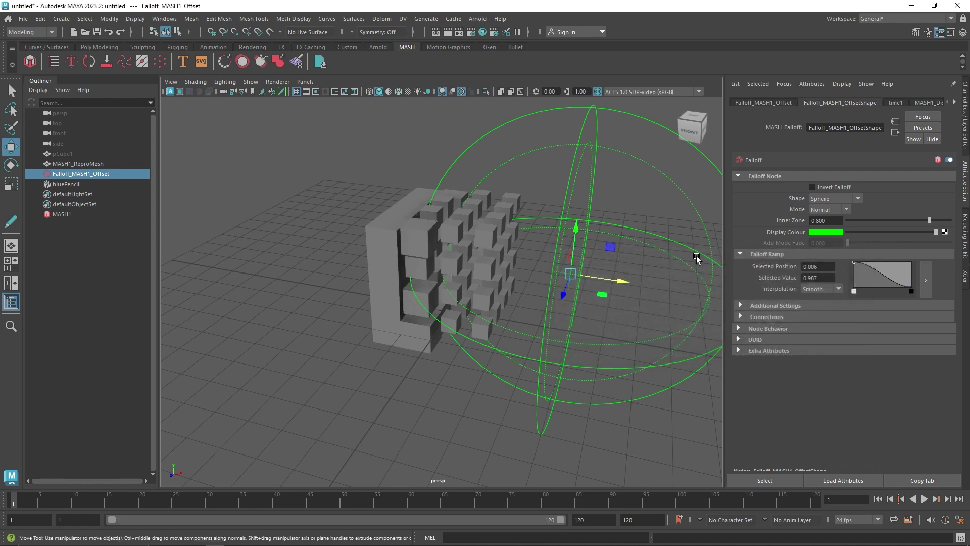
Step: Shrink the green falloff sphere and position it inside the cube block's upper side at about X 2.15, Y 2.3
left_click_drag(615, 284, 515, 280)
key("r")
key("w")
key("r")
key("w")
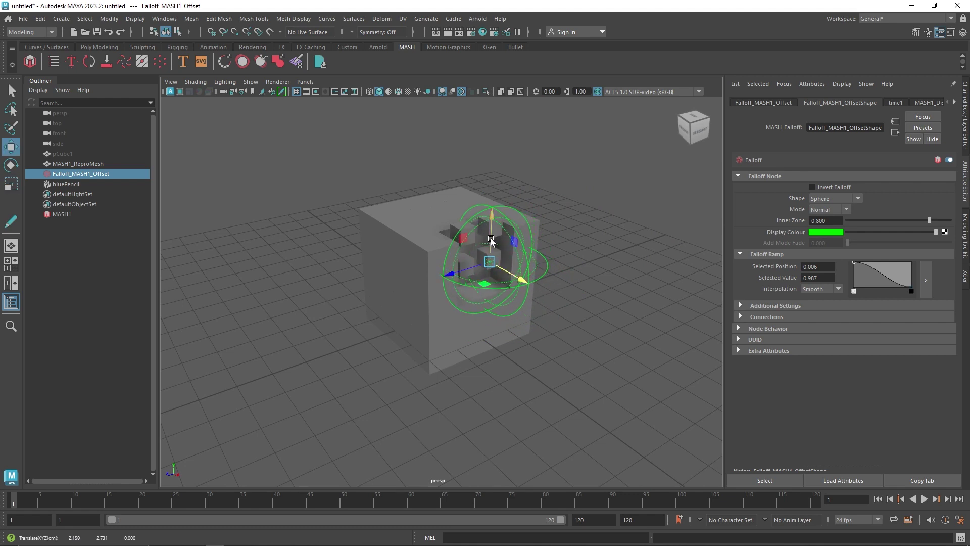
left_click_drag(491, 242, 490, 256)
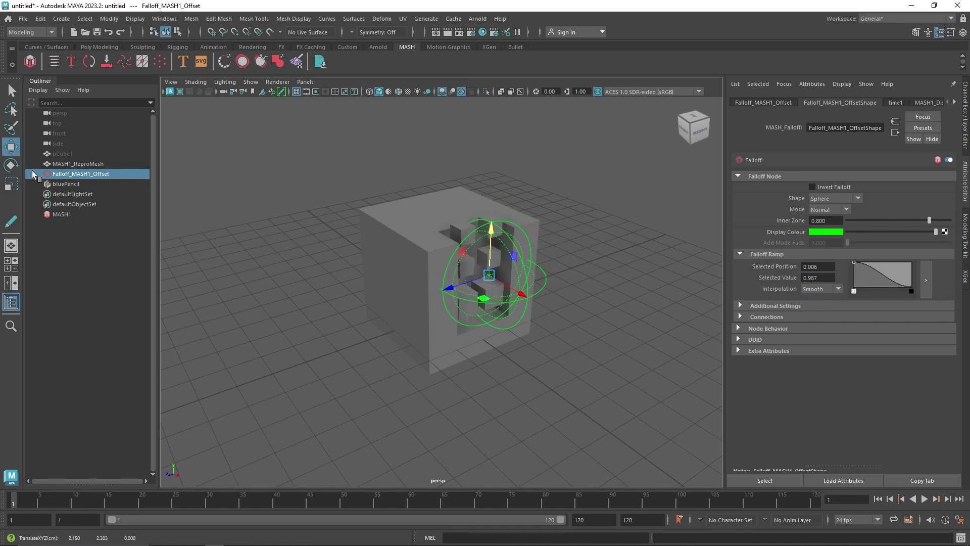
Step: Enable rotation on MASH1's Offset node, and move the falloff sphere outward along X from the cube block
left_click(73, 214)
left_click(823, 205)
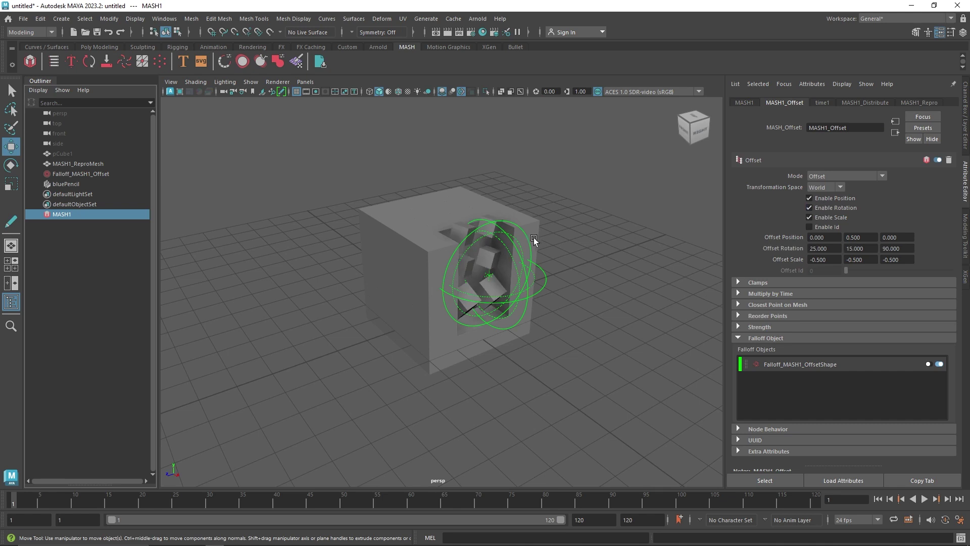
left_click(537, 294)
left_click_drag(512, 302, 578, 289, "alt")
Step: Set the falloff's inner zone to 0.2, and shift the sphere slightly back along X toward the cubes
left_click_drag(917, 221, 869, 220)
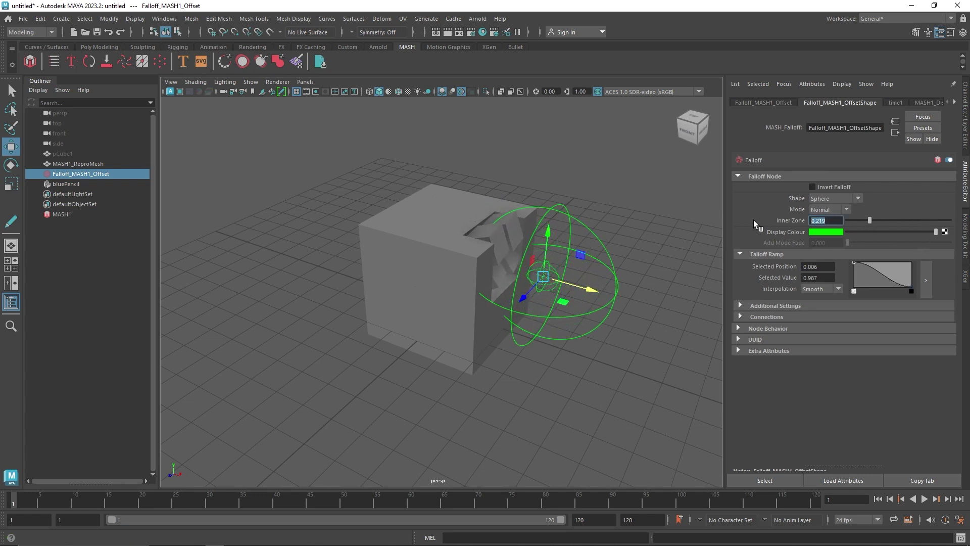
type("0.2")
key("Tab")
left_click_drag(607, 290, 588, 288)
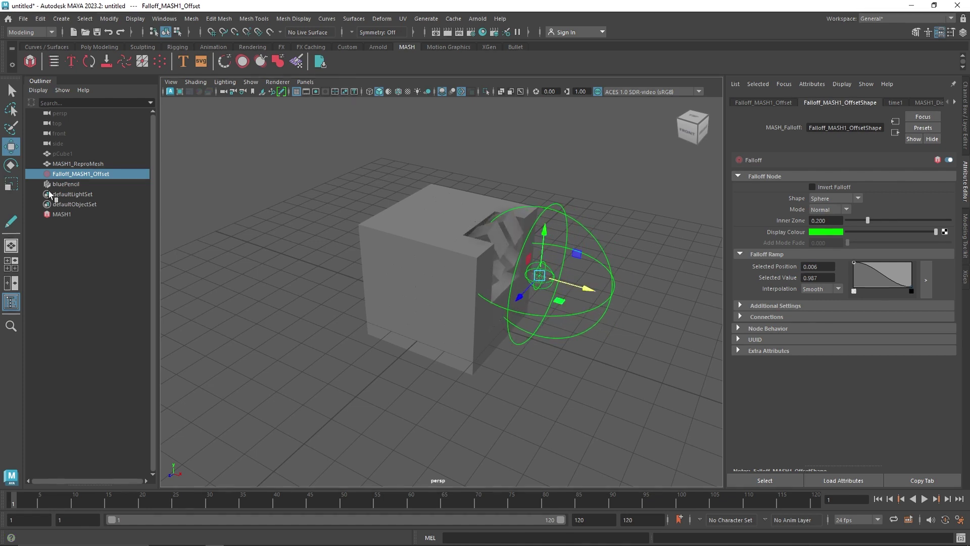
Step: Try creating a second falloff object in MASH1's Offset node, and delete it again
left_click(75, 214)
right_click(785, 388)
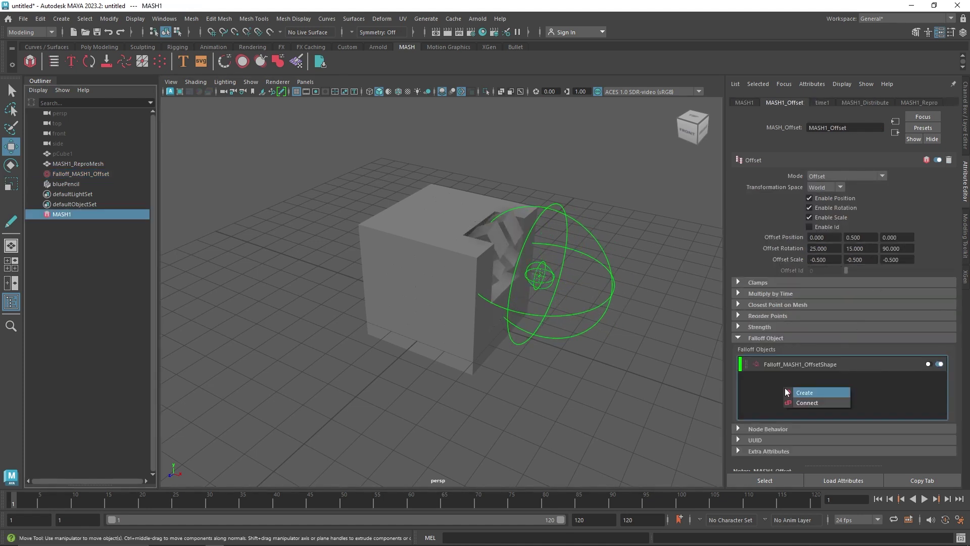
left_click(804, 392)
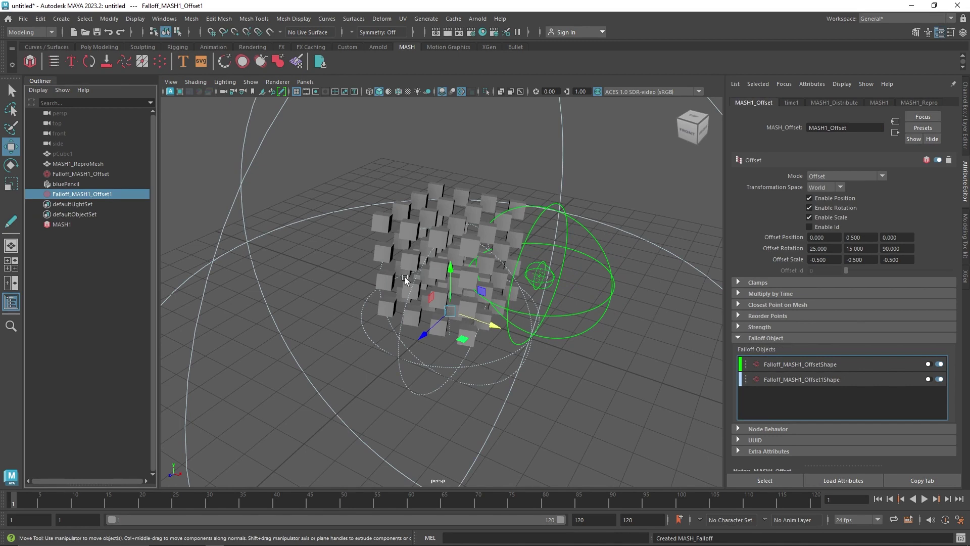
right_click(805, 401)
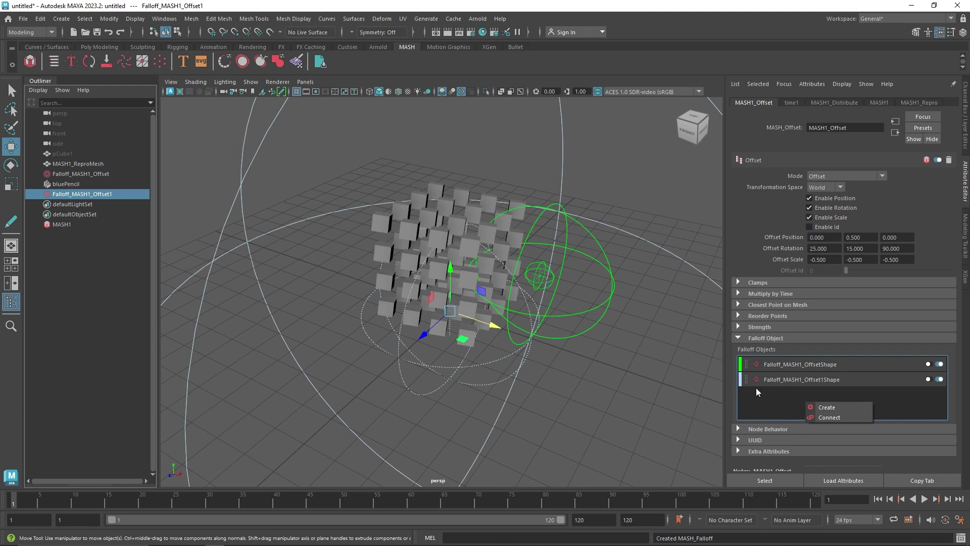
left_click(792, 380)
key("Delete")
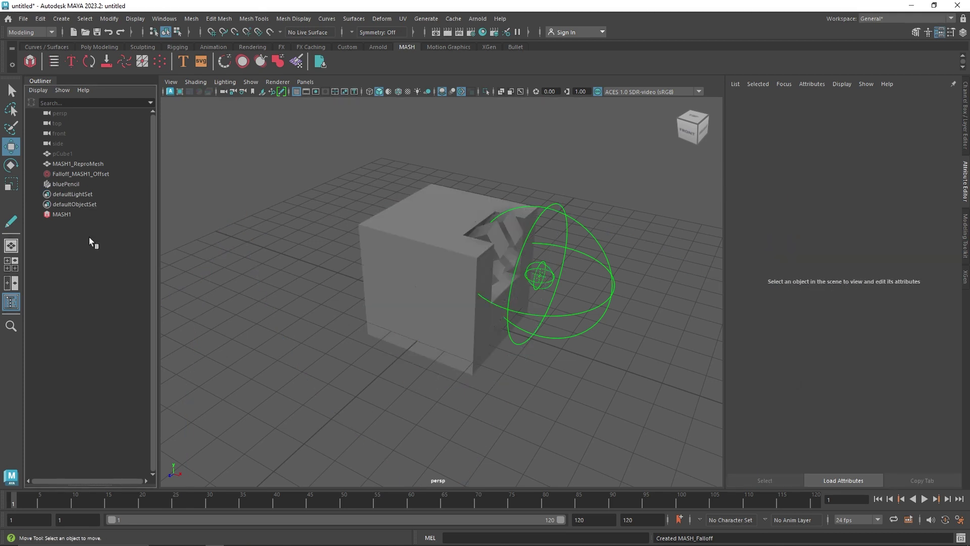
Step: Add a second Offset node to the MASH1 network and set its Y offset position to 2
left_click(84, 213)
left_click(794, 365)
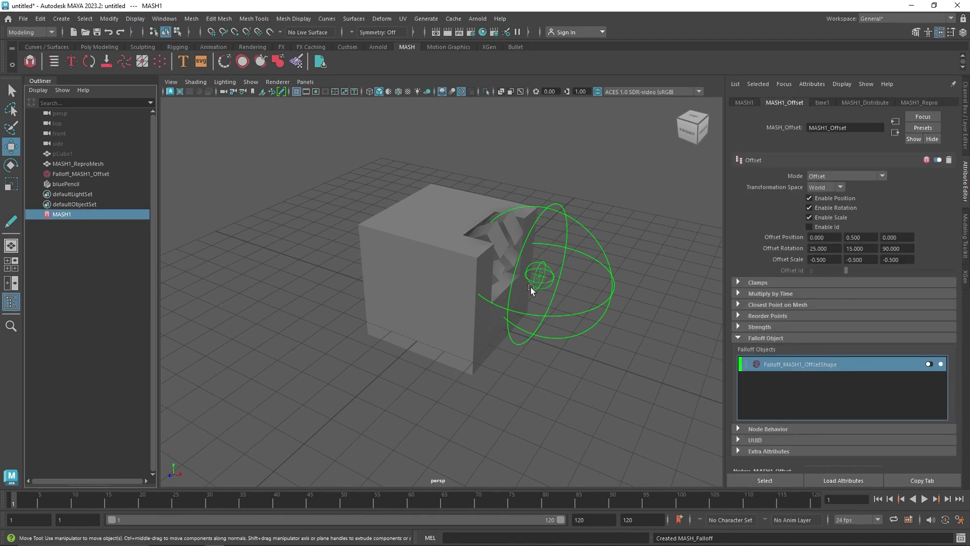
left_click(750, 100)
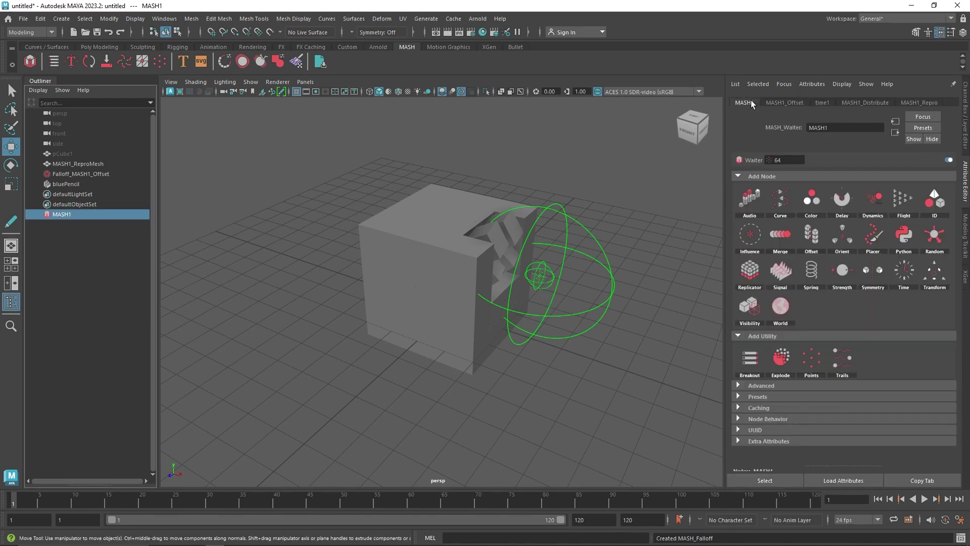
left_click(812, 232)
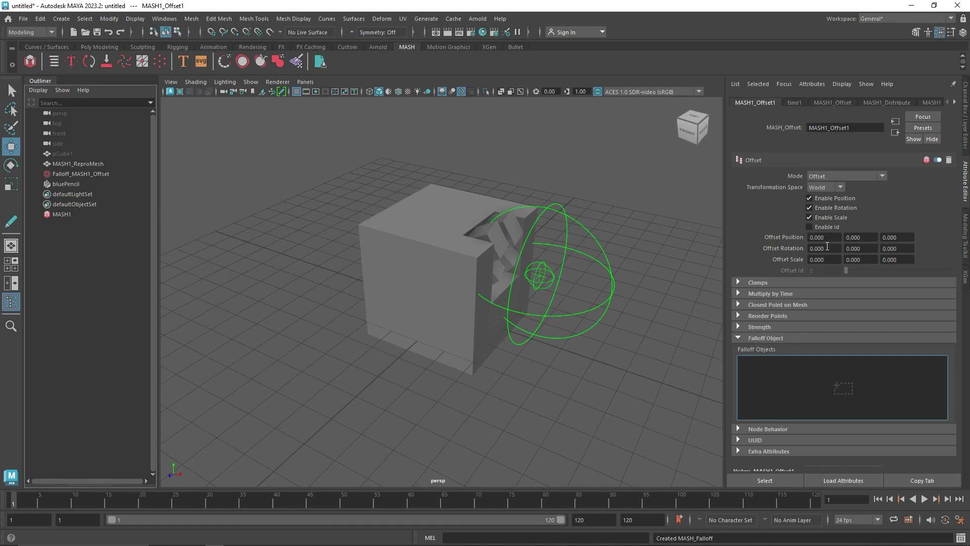
left_click_drag(857, 238, 864, 237, "ctrl")
double_click(871, 236)
type("2")
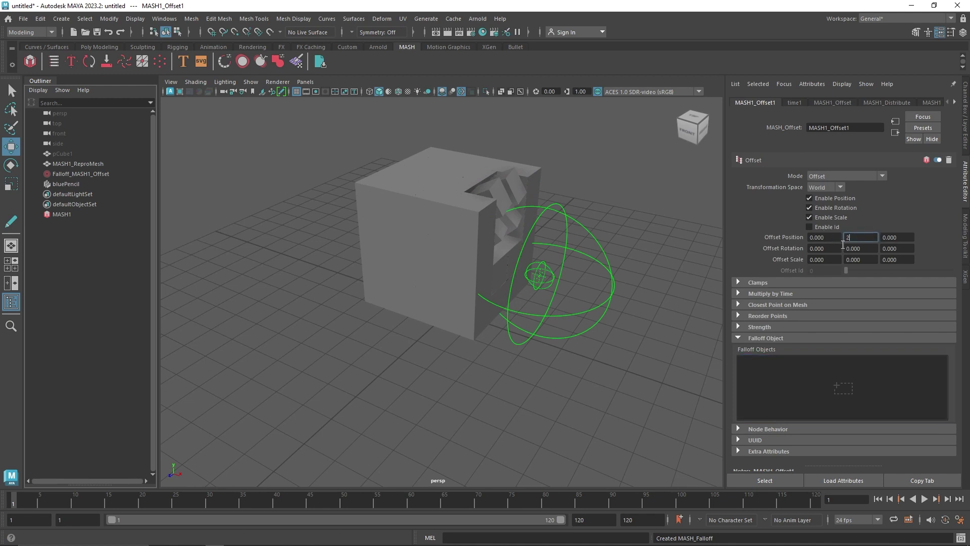
left_click(851, 248)
Step: Create a falloff object for the second Offset node and move it along X away from the cube block, opposite the green falloff
right_click(794, 373)
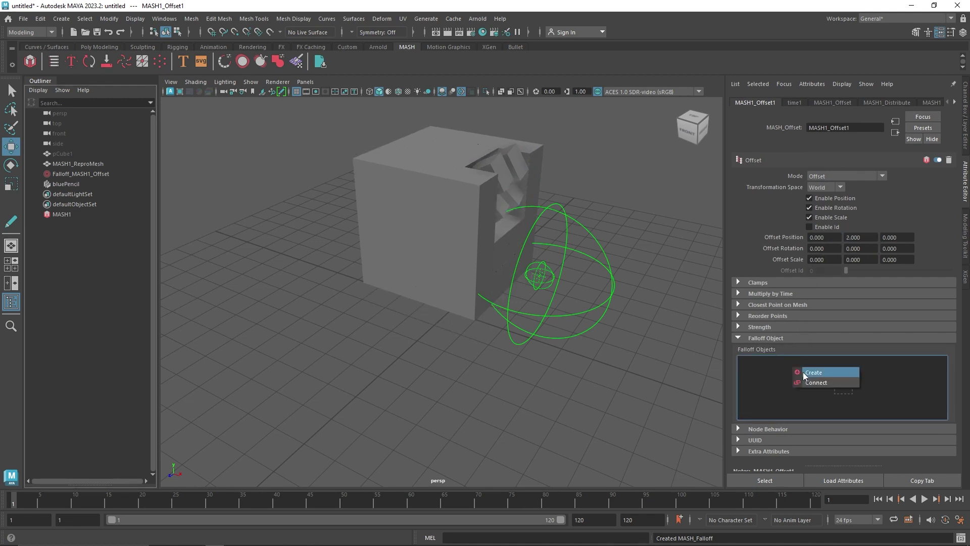
left_click(803, 373)
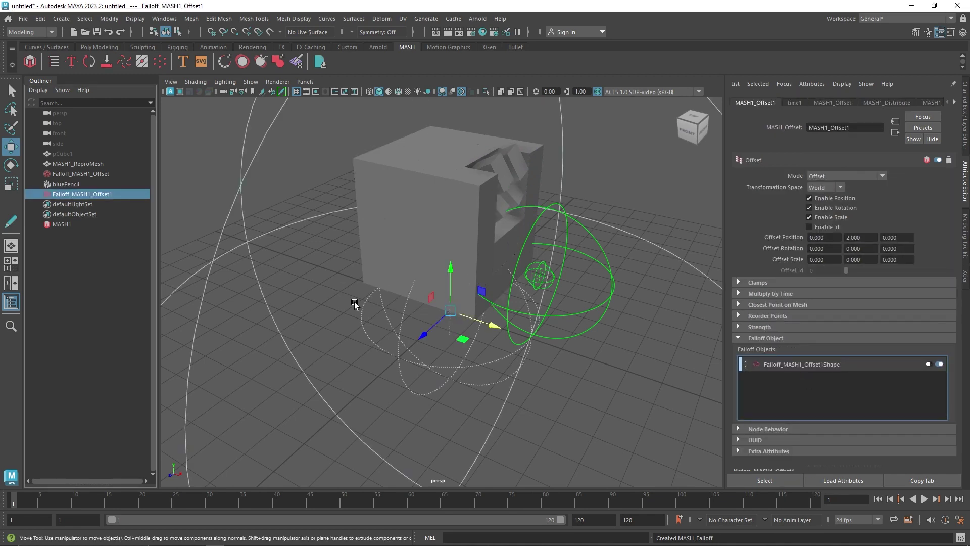
scroll(365, 318, "up", 3)
scroll(365, 319, "down", 4)
scroll(306, 370, "up", 2)
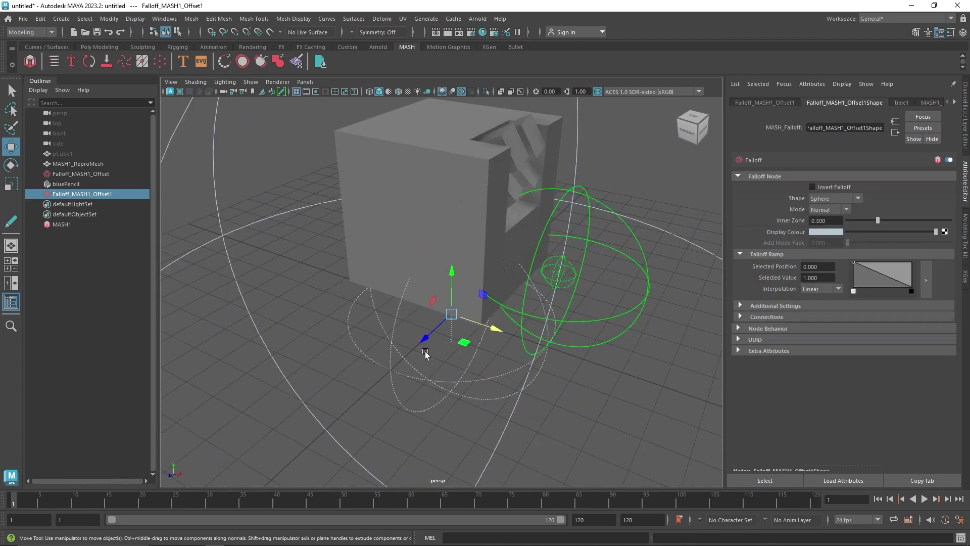
left_click_drag(488, 324, 250, 230)
scroll(275, 186, "up", 2)
scroll(276, 185, "down", 4)
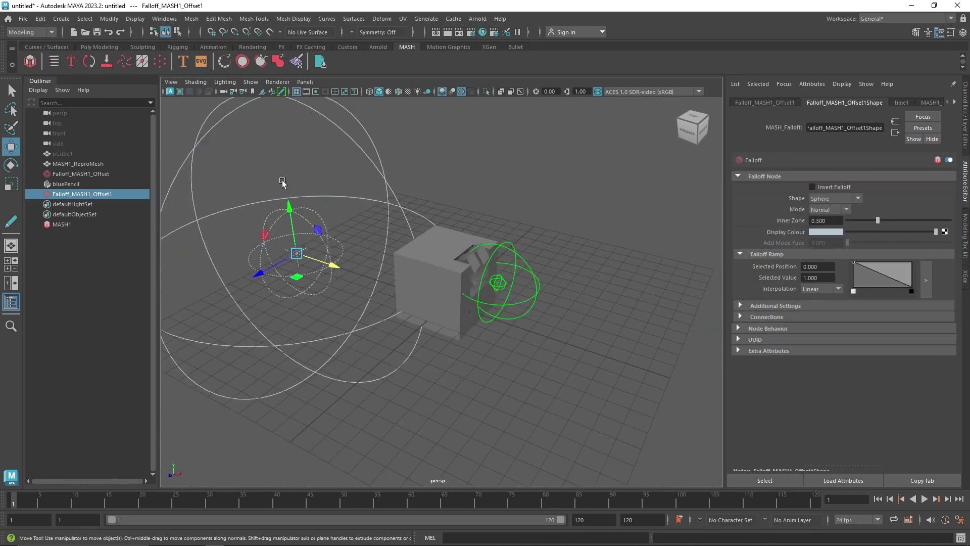
scroll(281, 184, "up", 4)
scroll(281, 184, "down", 5)
left_click_drag(363, 273, 303, 263)
Step: Scale the new falloff sphere uniformly to about 4.333 and set its display colour to blue
key("r")
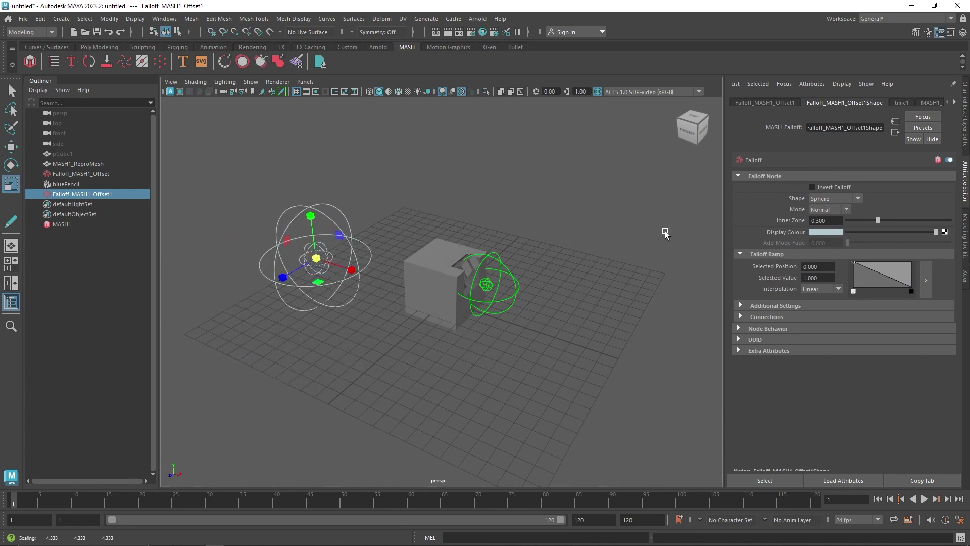
left_click(829, 234)
left_click(838, 207)
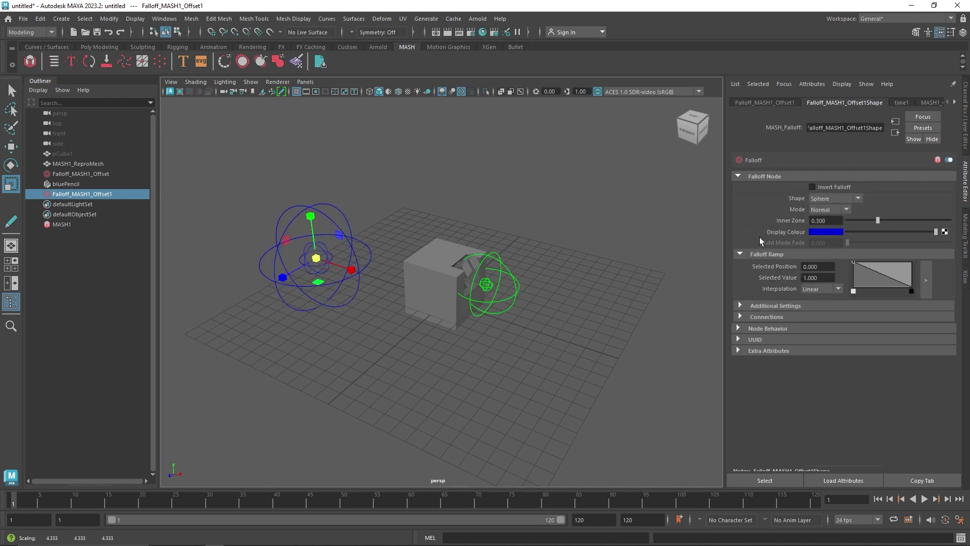
Step: Set the blue falloff's inner zone to 0.35 and place the sphere right beside the cube block
mouse_move(878, 220)
left_mouse_down()
mouse_move(897, 223)
mouse_move(881, 224)
left_mouse_up()
type(".35")
key("Return")
left_click_drag(379, 206, 396, 275)
key("w")
Step: Connect the blue falloff object to MASH1's first Offset node alongside the green one
left_click(60, 224)
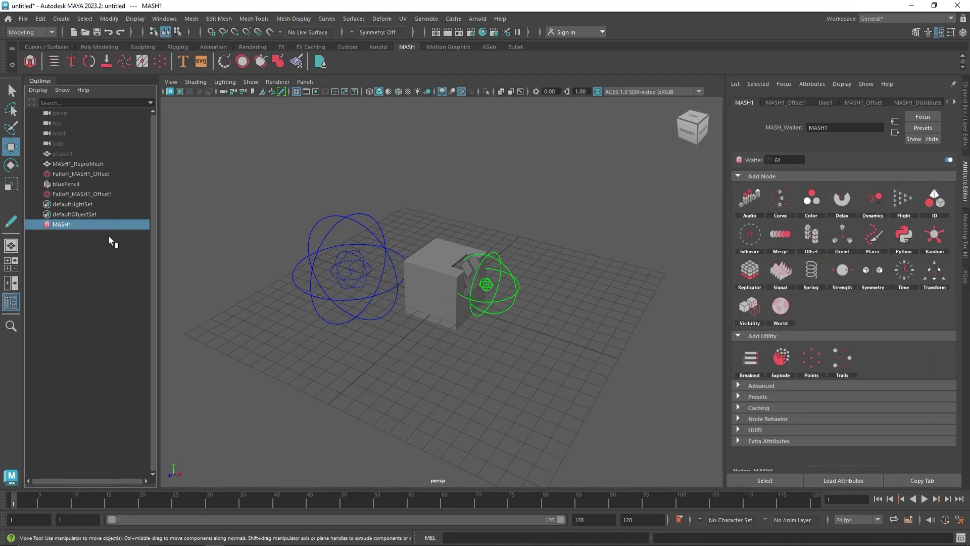
left_click(801, 102)
left_click(870, 102)
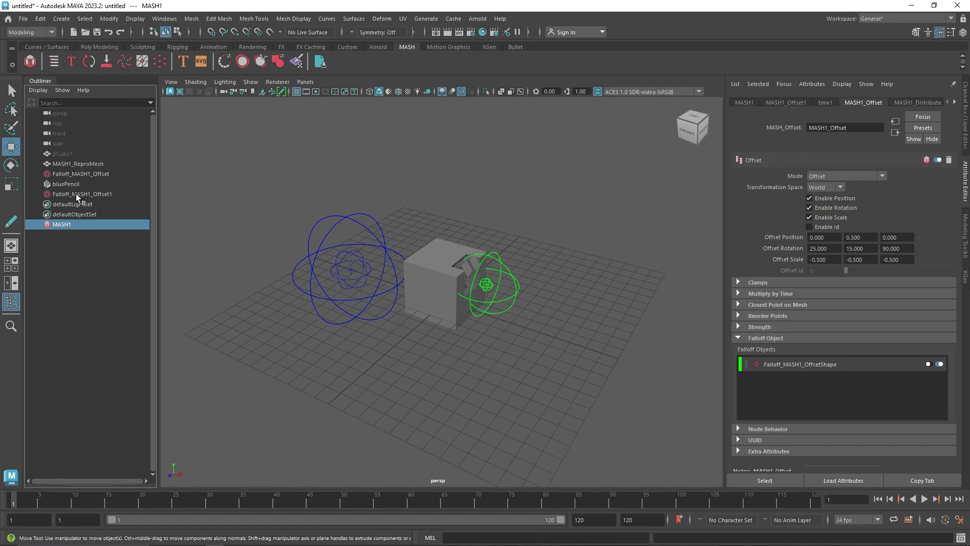
left_click_drag(765, 386, 766, 387)
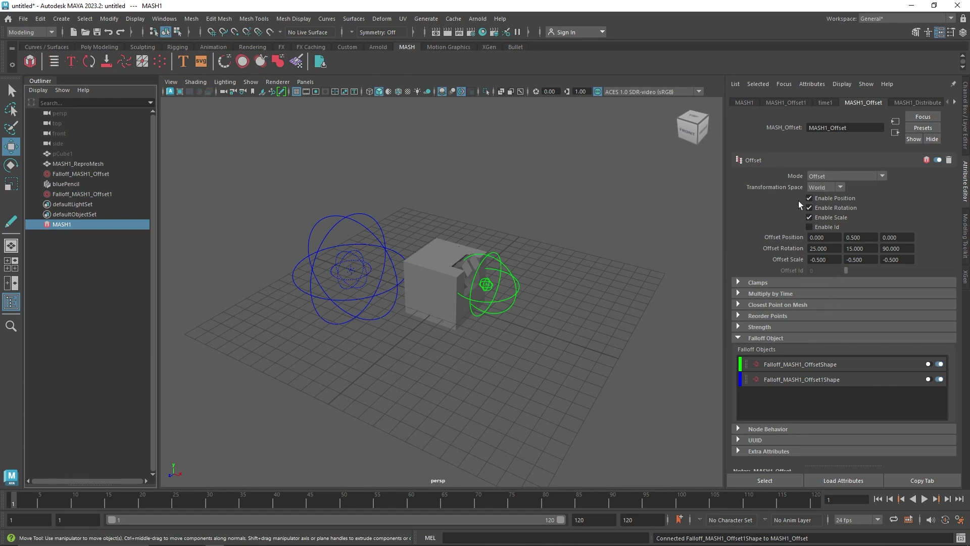
Step: Add a Color node to the MASH1 network and set its colour to green
left_click(746, 102)
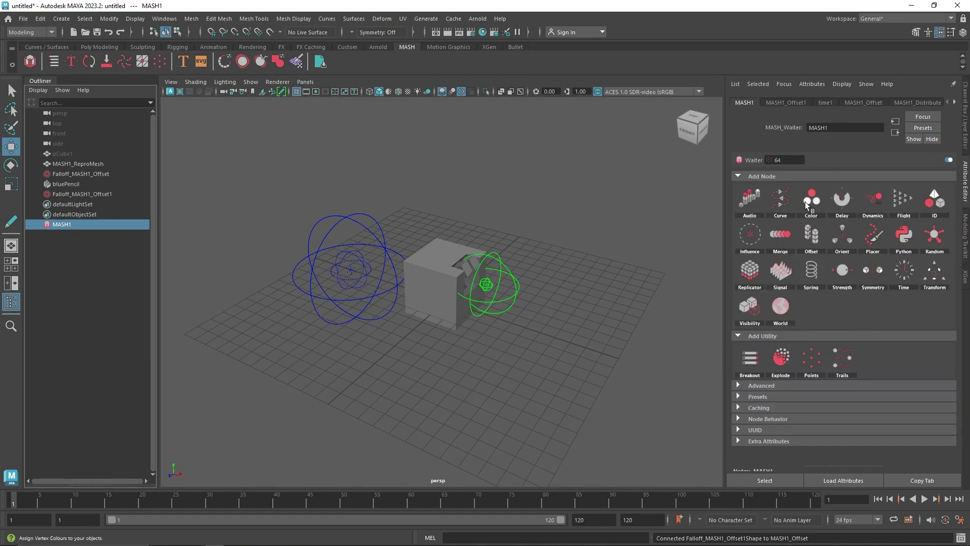
left_click(813, 209)
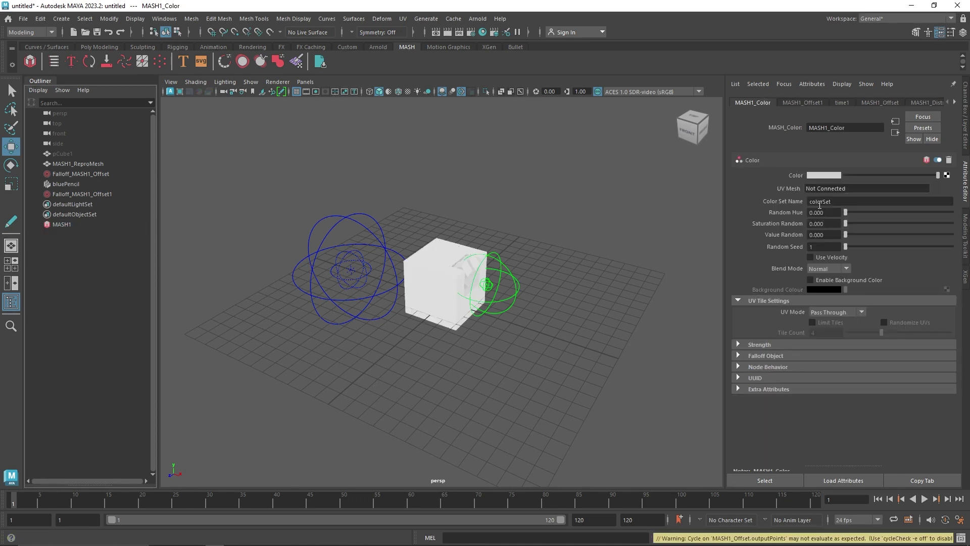
left_click(836, 176)
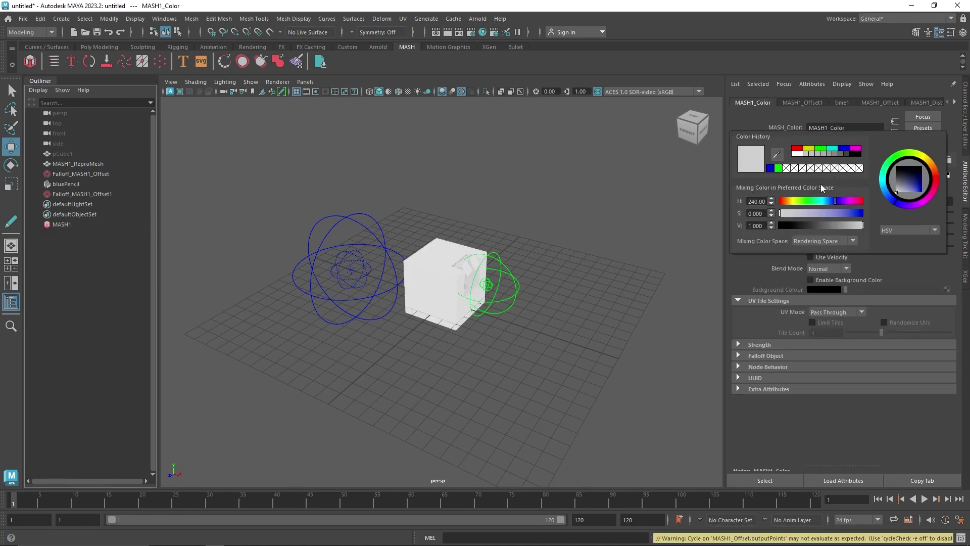
left_click(823, 149)
Step: Randomise the cube colours with random hue about 0.364, saturation random about 0.522 and value random about 0.249
left_click_drag(845, 212, 899, 212)
left_click_drag(845, 223, 877, 236)
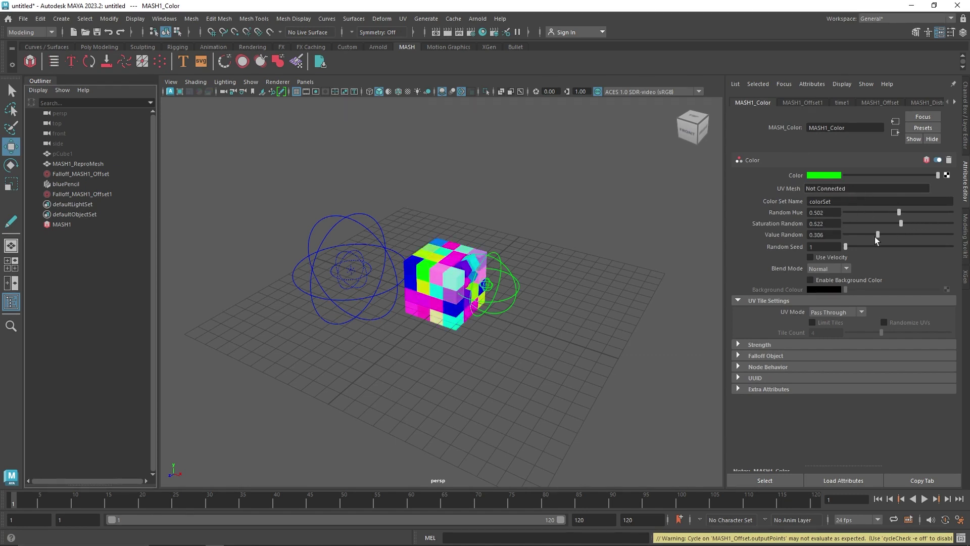
left_click(884, 212)
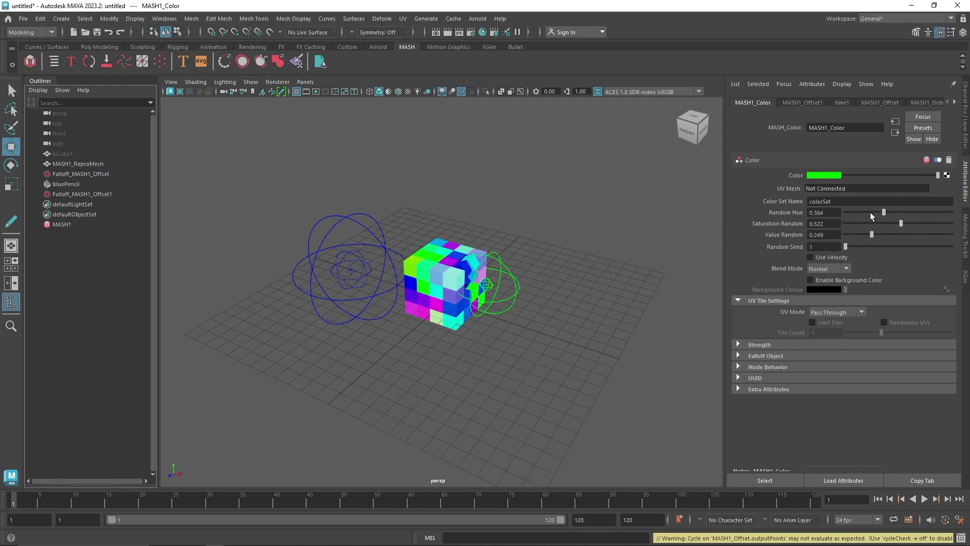
Step: Create a falloff object for MASH1's Color node
left_click(768, 350)
right_click(819, 383)
left_click(836, 383)
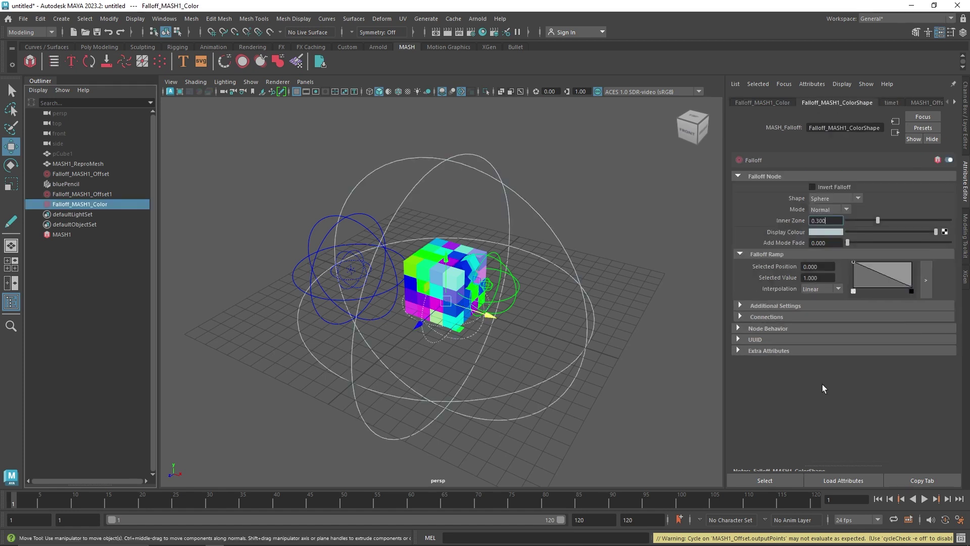
Step: Set the Color falloff object's scale to 4 on all three axes
key("r")
left_click(447, 302)
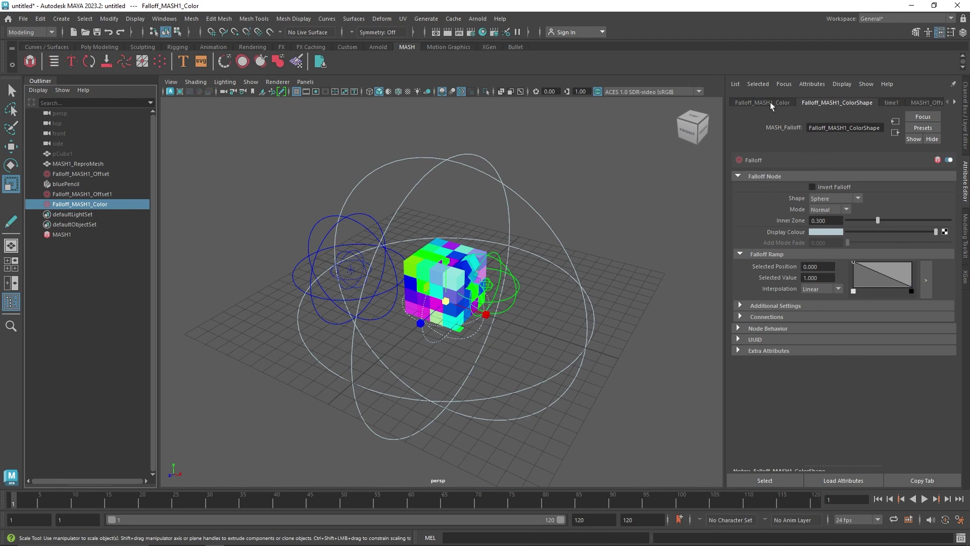
left_click(769, 102)
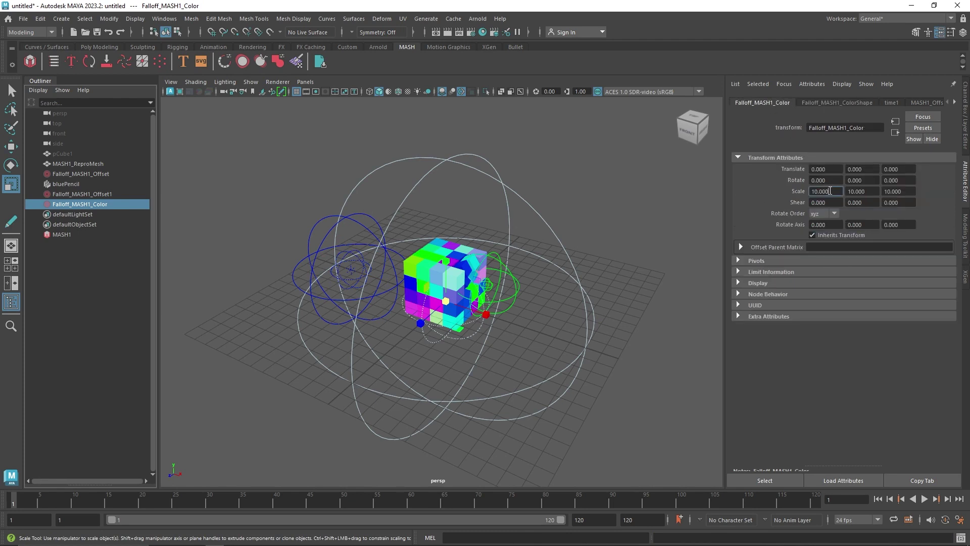
type("4")
key("Tab")
type("4")
key("Tab")
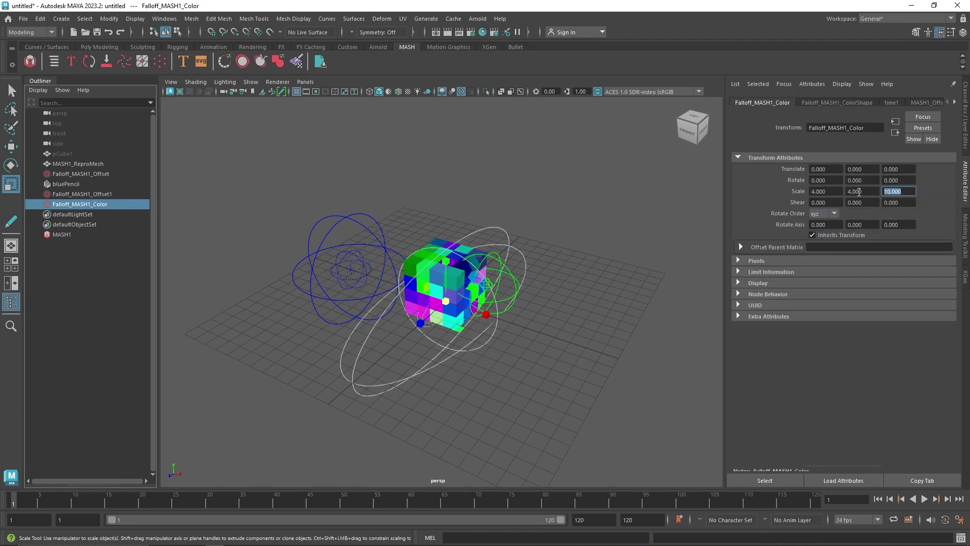
type("4")
key("Return")
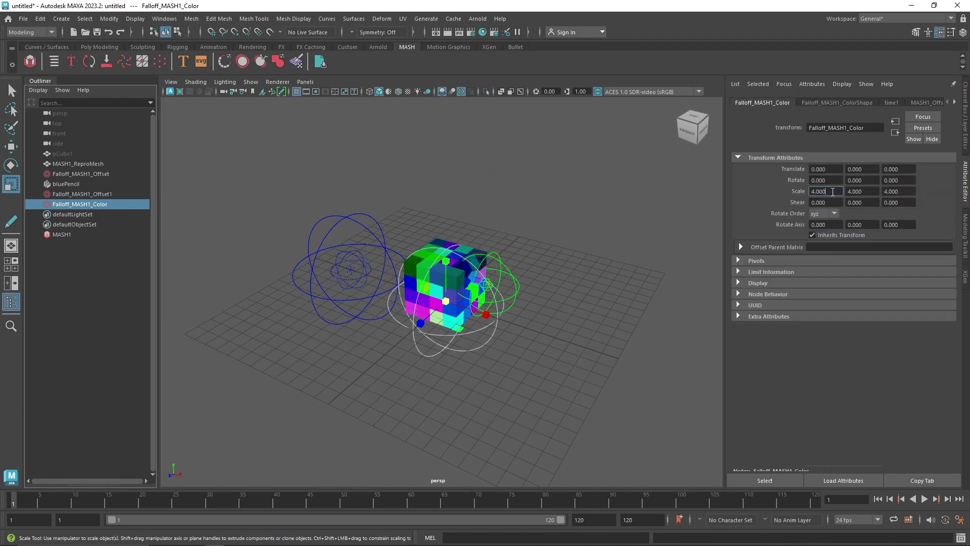
Step: Connect the Color falloff object to MASH1's second Offset node alongside the blue falloff
left_click(114, 193)
left_click(115, 174)
left_click(84, 234)
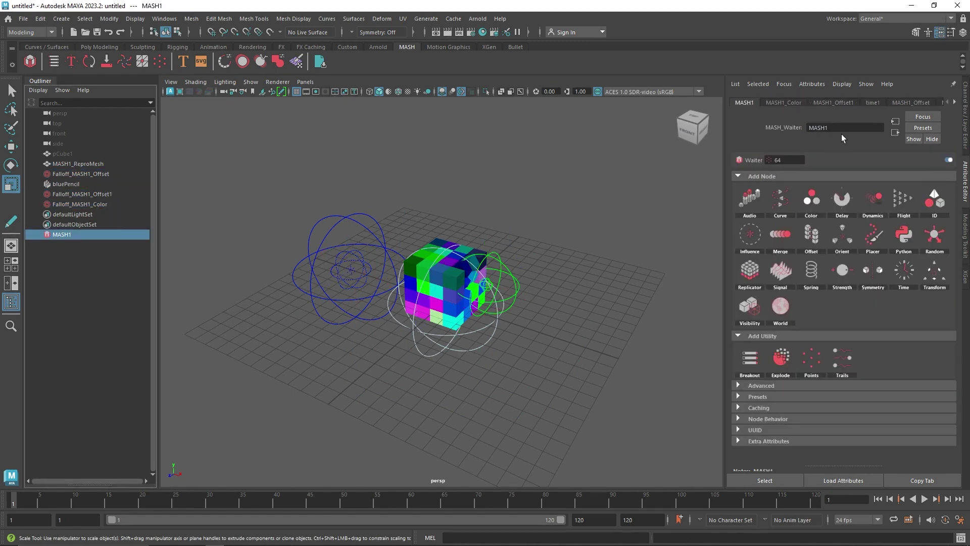
left_click(852, 105)
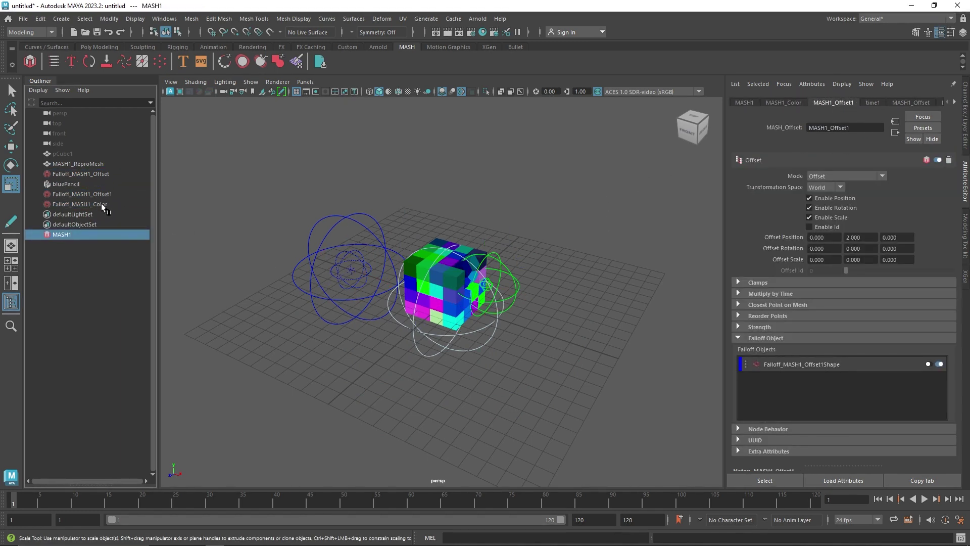
left_click_drag(796, 392, 797, 393)
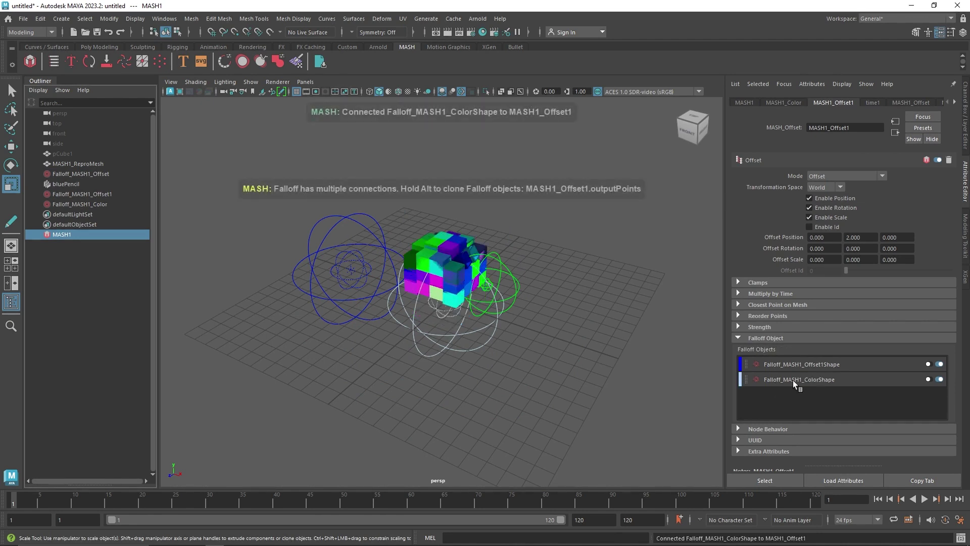
Step: Move the green falloff object along X away from the cube block, to a translate X of about 5.04
left_click(519, 291)
key("w")
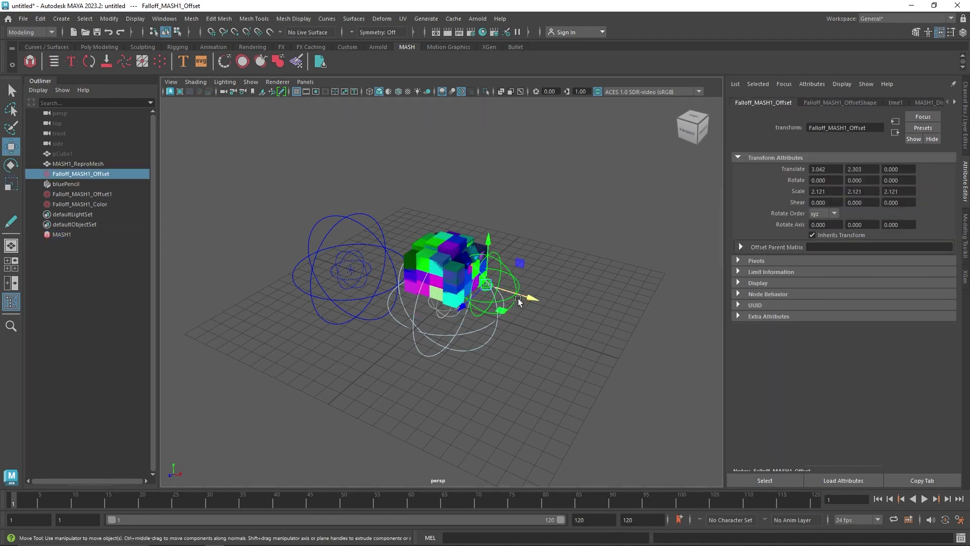
left_click_drag(523, 296, 551, 305)
left_click(491, 334)
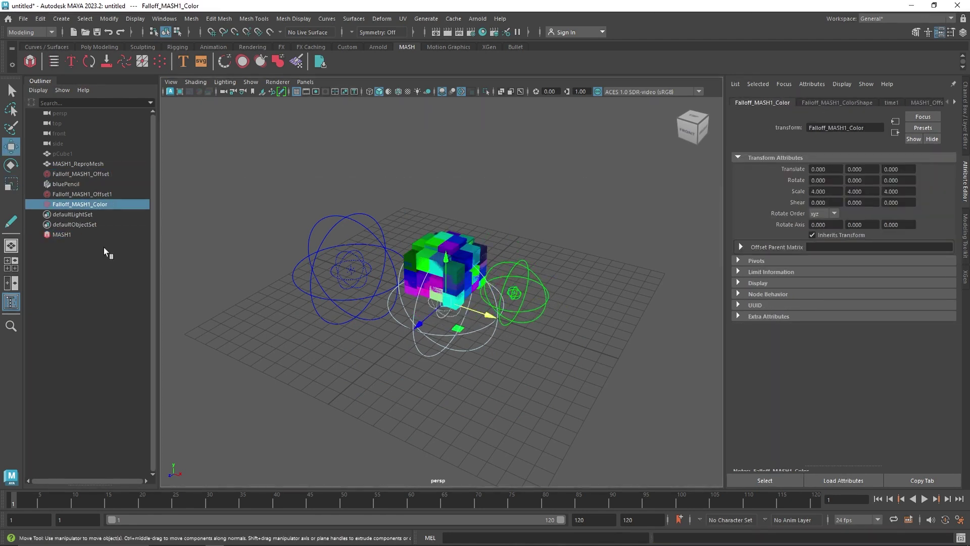
left_click(96, 216)
left_click(112, 194)
left_click(101, 173)
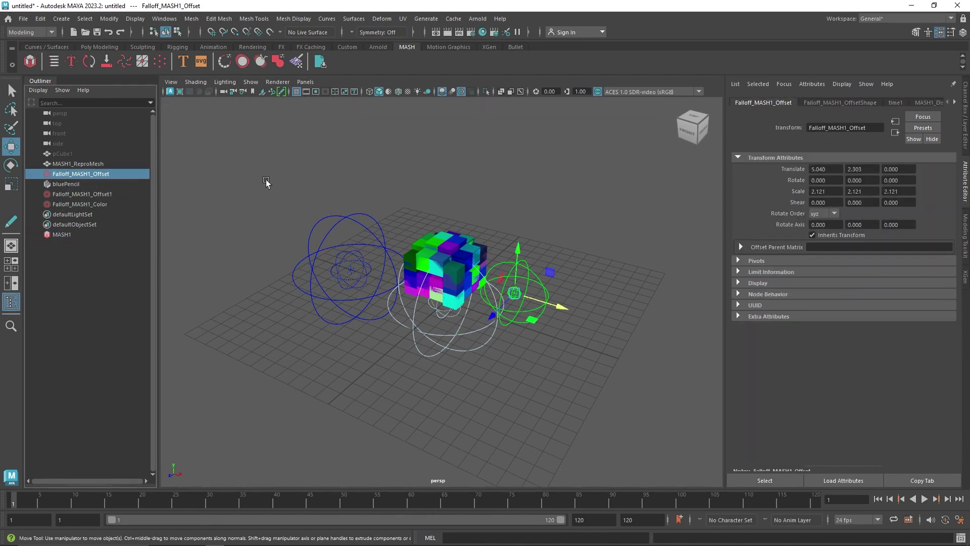
Step: Disable the Color falloff object in the second Offset node's falloff list
left_click(62, 234)
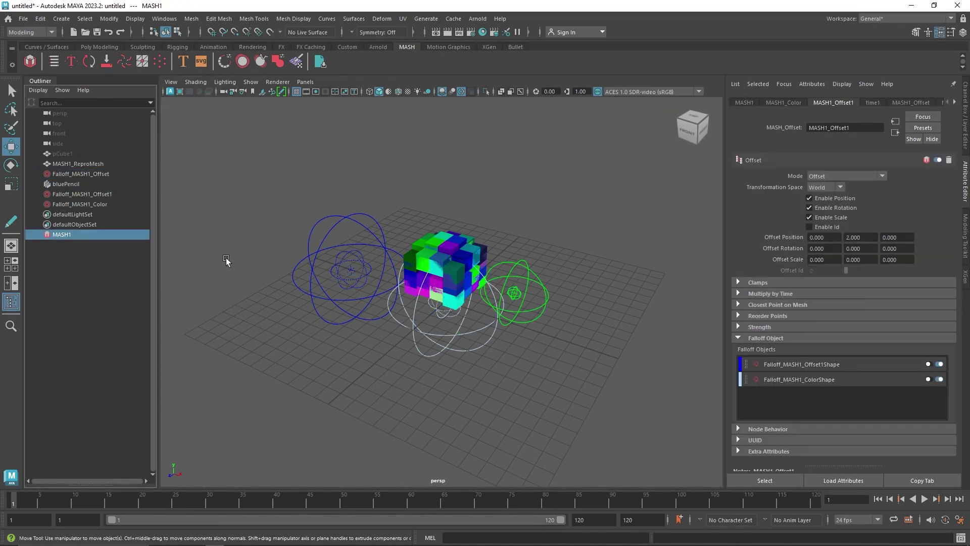
left_click(828, 377)
left_click(940, 379)
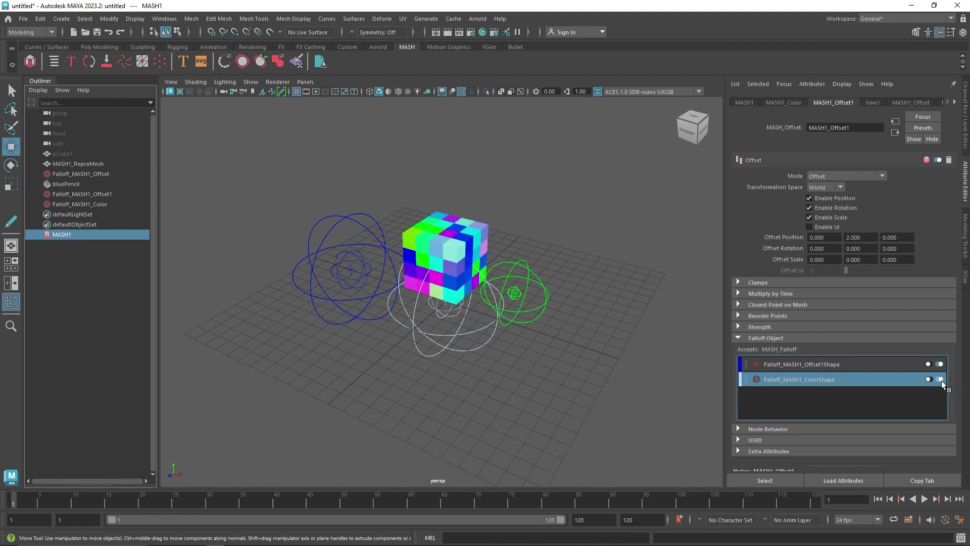
Step: Move the Color falloff object beside the cube block, to about 2.67, -0.36, -1.4, and reopen the MASH1 network
left_click(457, 348)
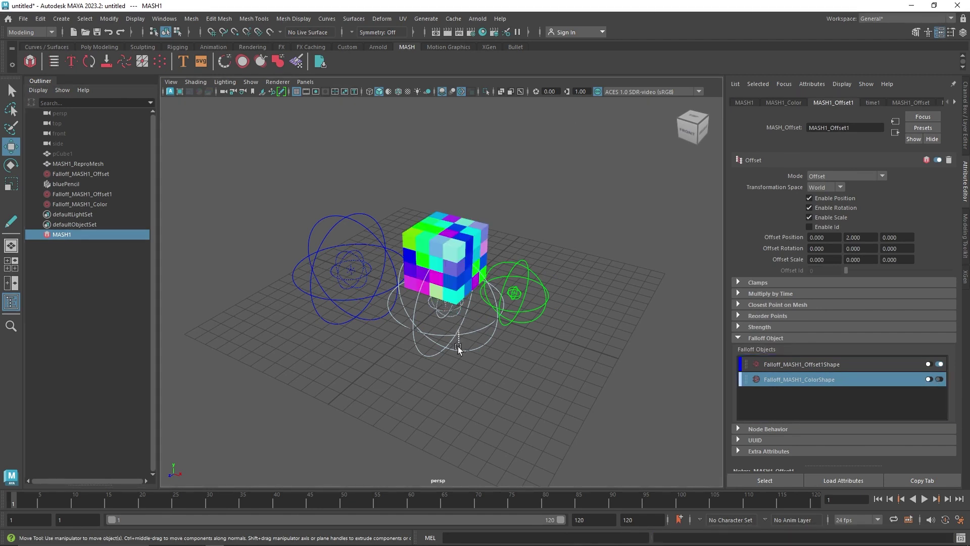
left_click_drag(441, 298, 488, 306)
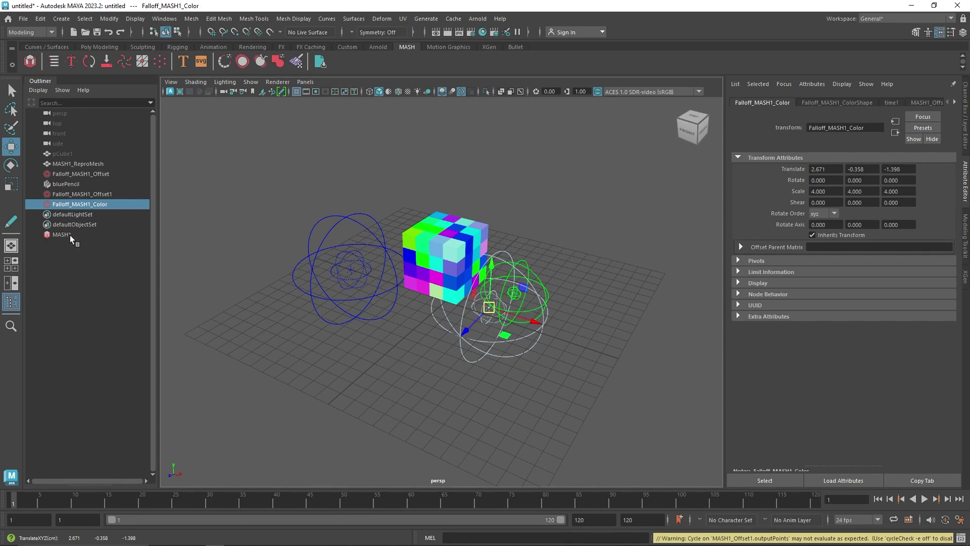
left_click(88, 235)
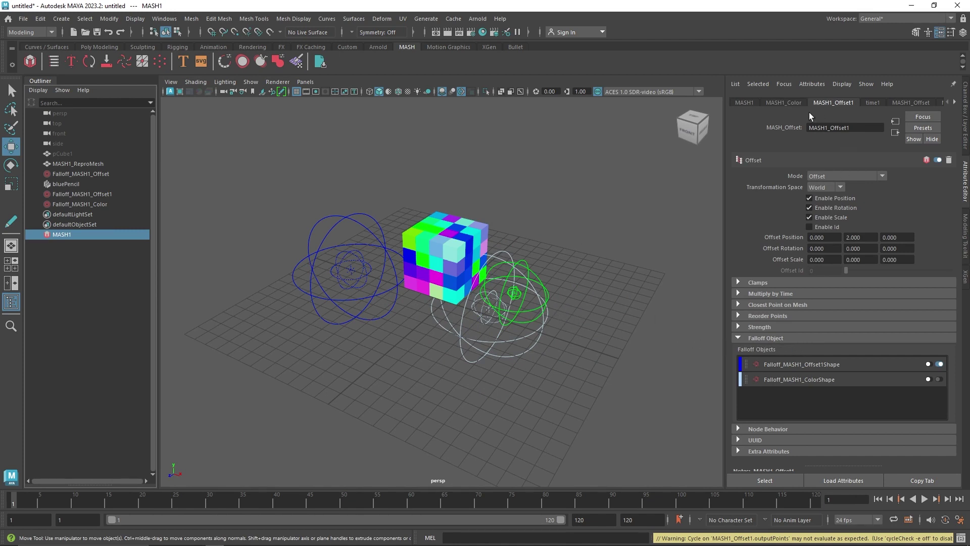
Step: Delete the Color falloff object and remove the Color node from the MASH1 network
left_click(98, 194)
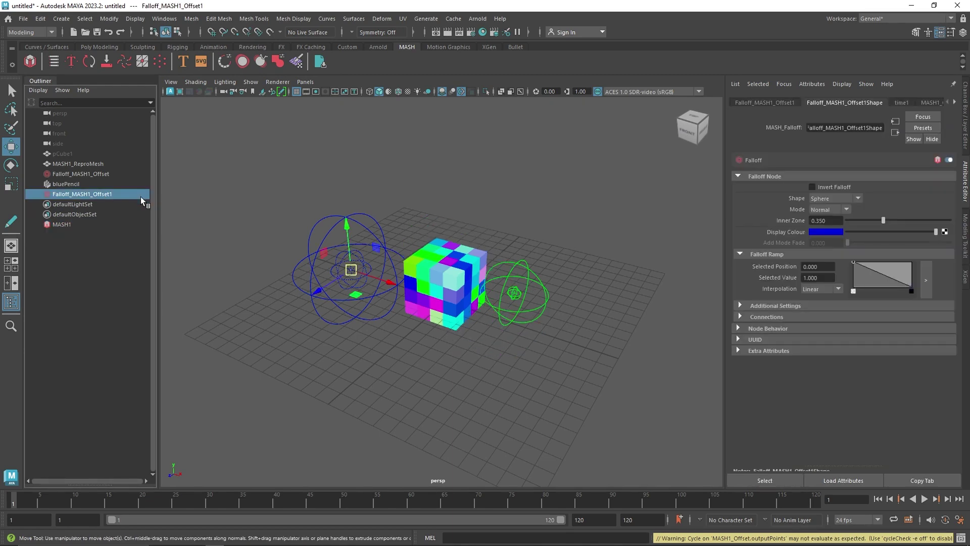
left_click(90, 222)
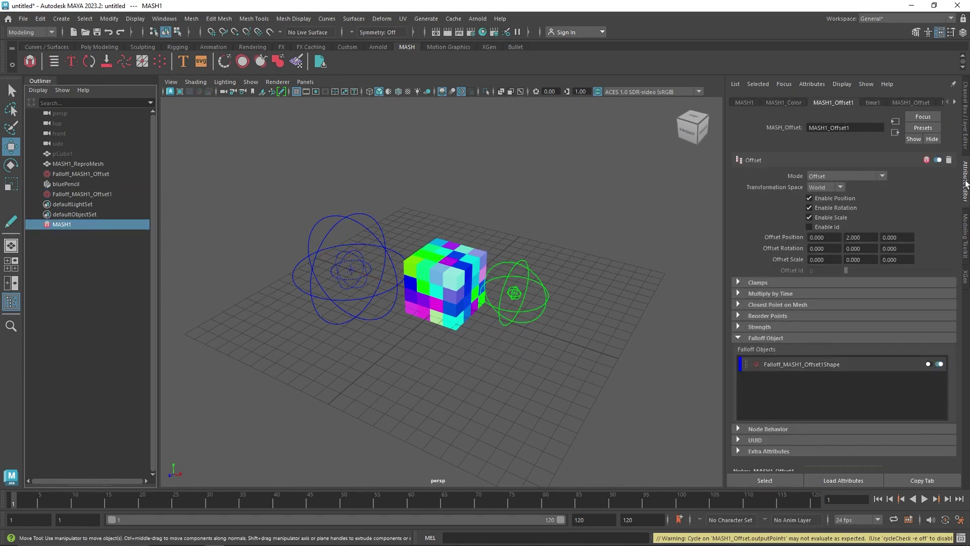
left_click(796, 103)
left_click(943, 160)
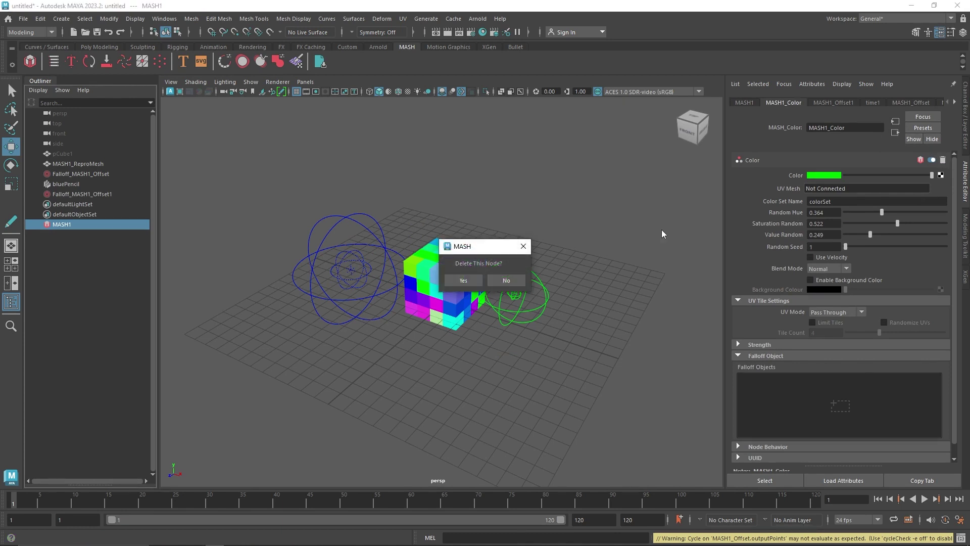
left_click(465, 280)
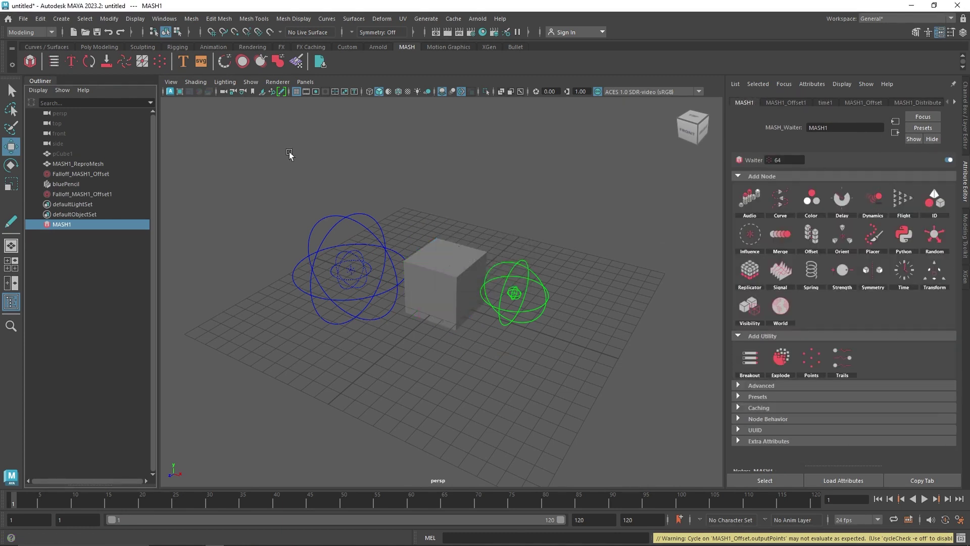
Step: Delete the bluePencil object from the scene
left_click(349, 268)
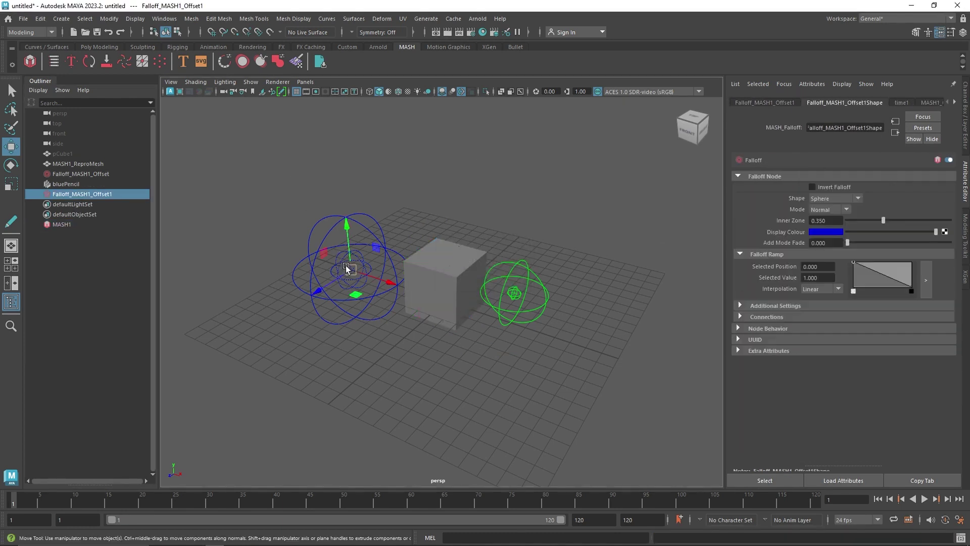
left_click(104, 187)
key("Delete")
Step: Rename the green falloff object to Rotation_Scale
double_click(107, 173)
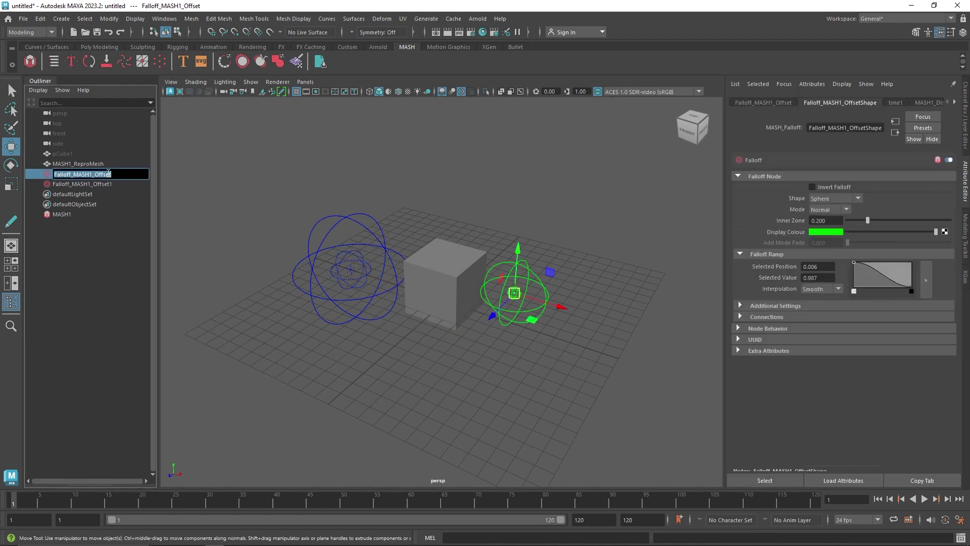
type("Rotation")
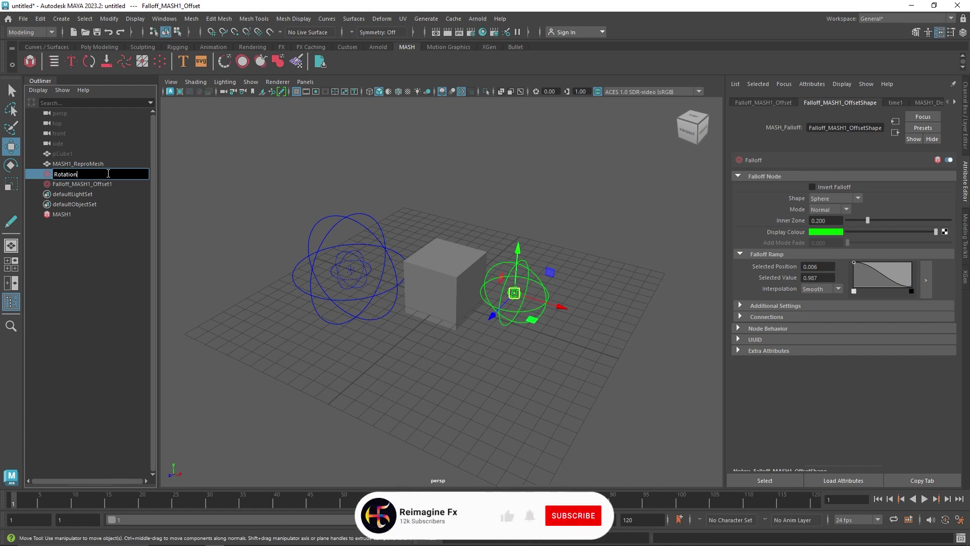
type(",_")
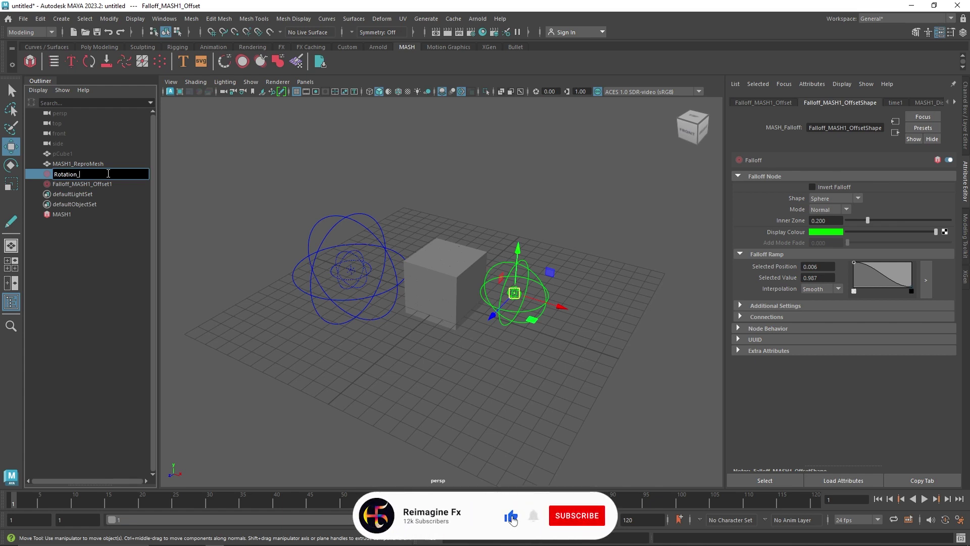
type("Scale")
key("Return")
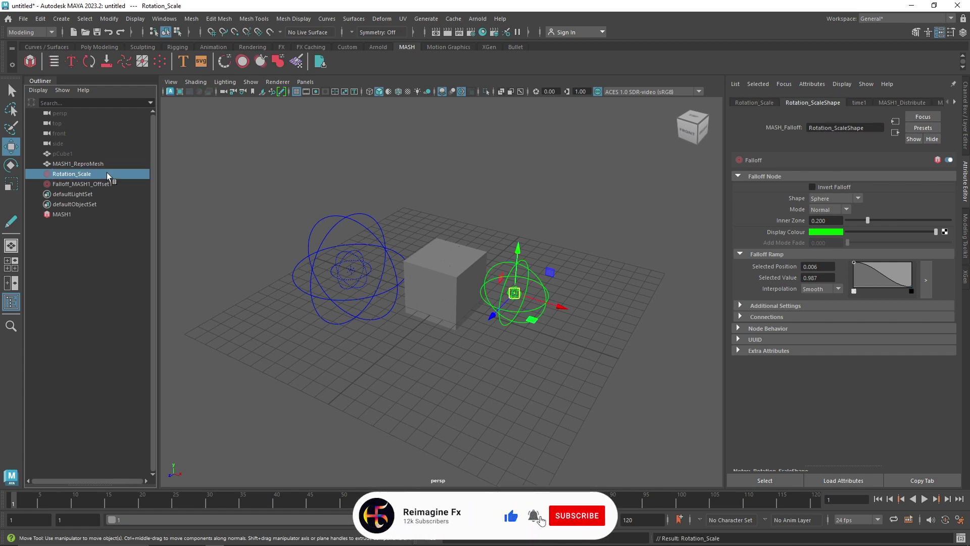
Step: Rename the blue falloff object to Position
double_click(116, 185)
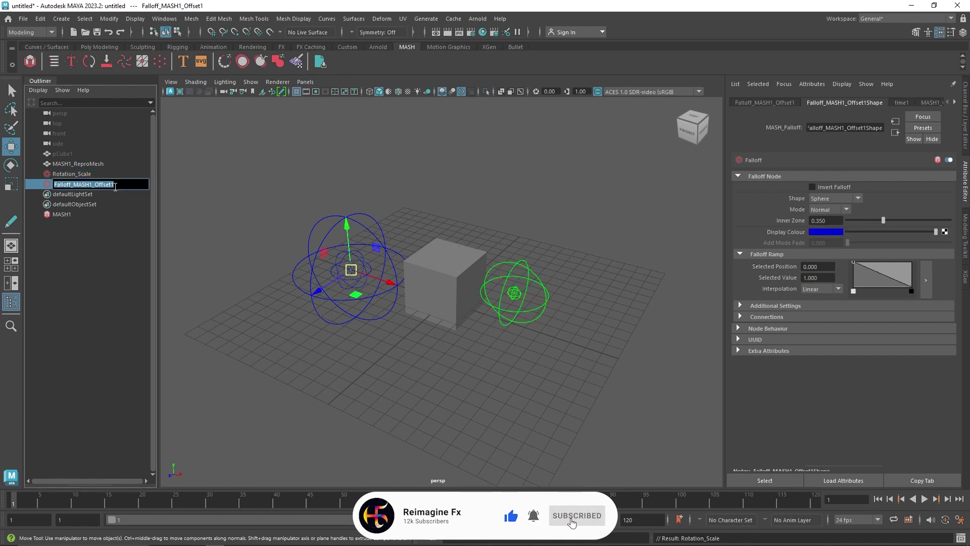
type("Positio")
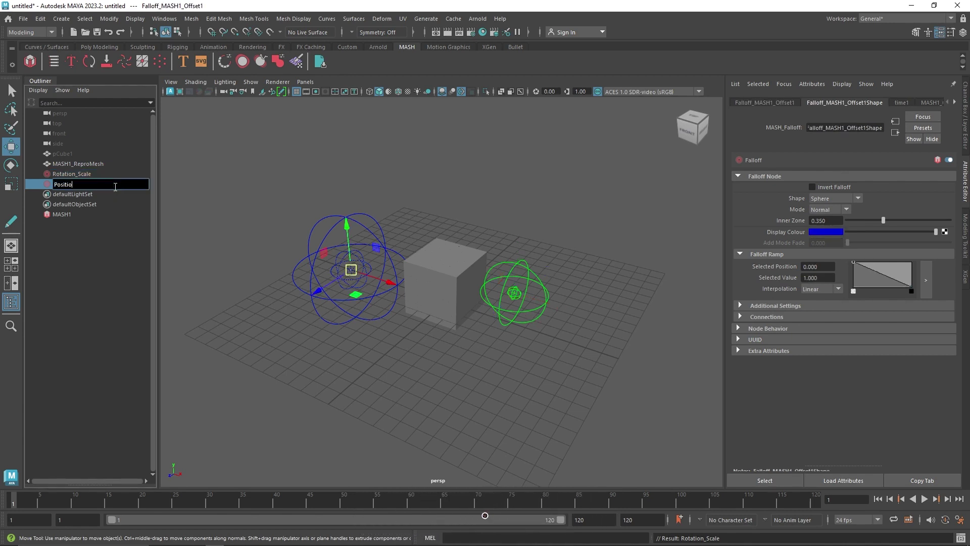
type("n")
key("Return")
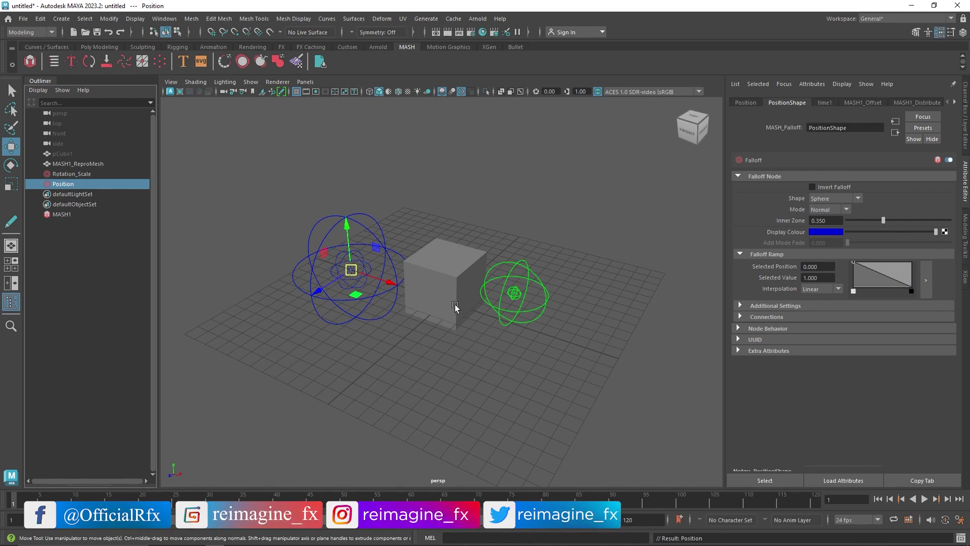
Step: Set a key on the Rotation_Scale falloff's translate attributes at frame 1
left_click(546, 295)
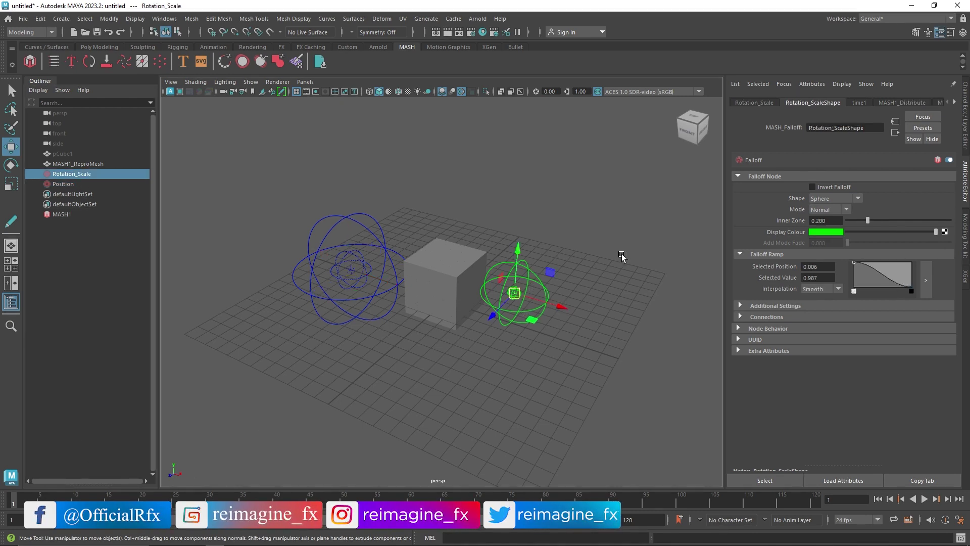
left_click(753, 102)
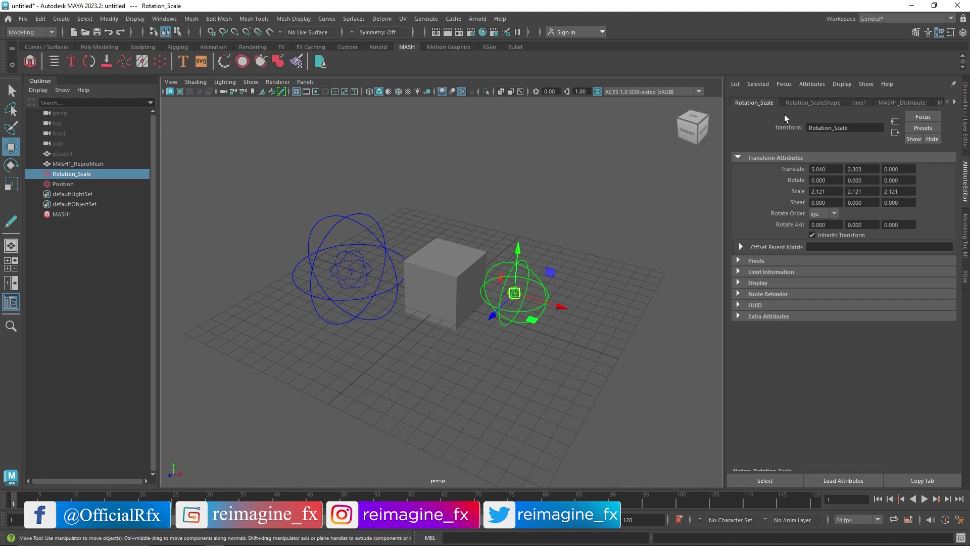
right_click(799, 169)
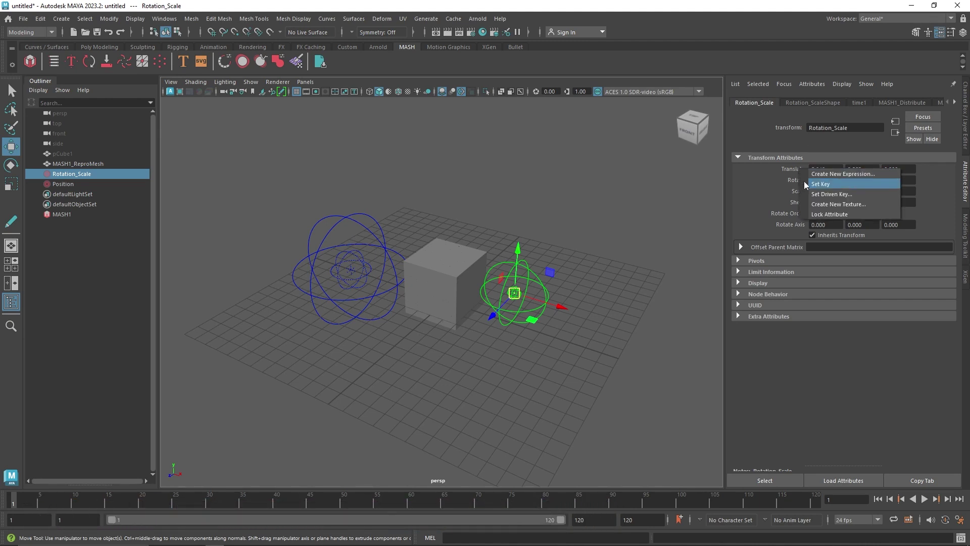
left_click(810, 183)
Step: Key the Rotation_Scale falloff's translate at frame 40 with X at 0, inside the cube block, and play back the animation
left_click_drag(47, 492, 275, 508)
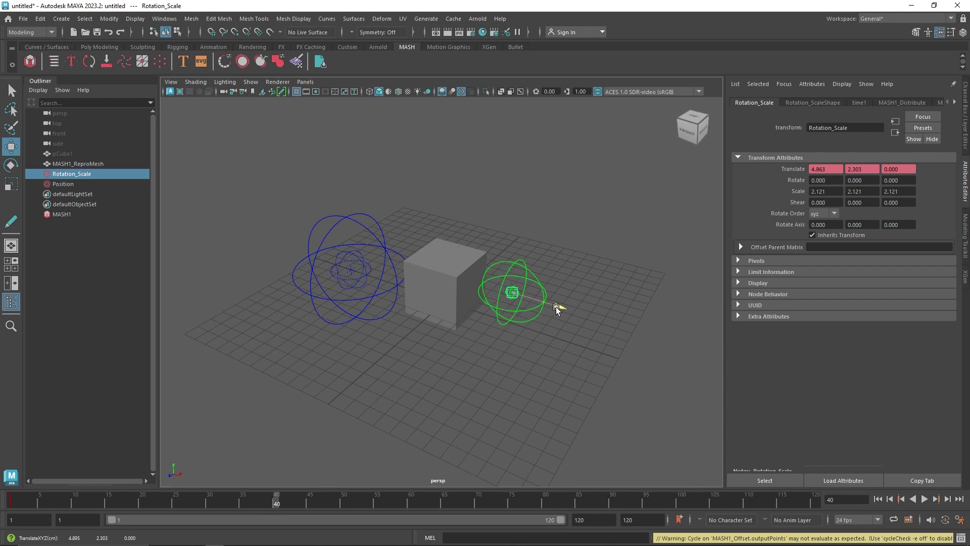
left_click_drag(556, 307, 446, 275)
key("x")
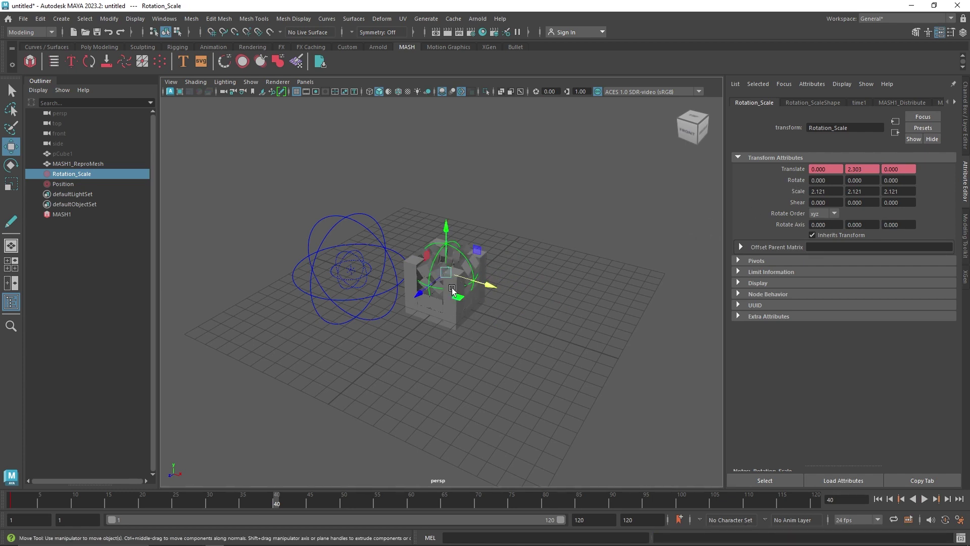
right_click(793, 171)
left_click(799, 186)
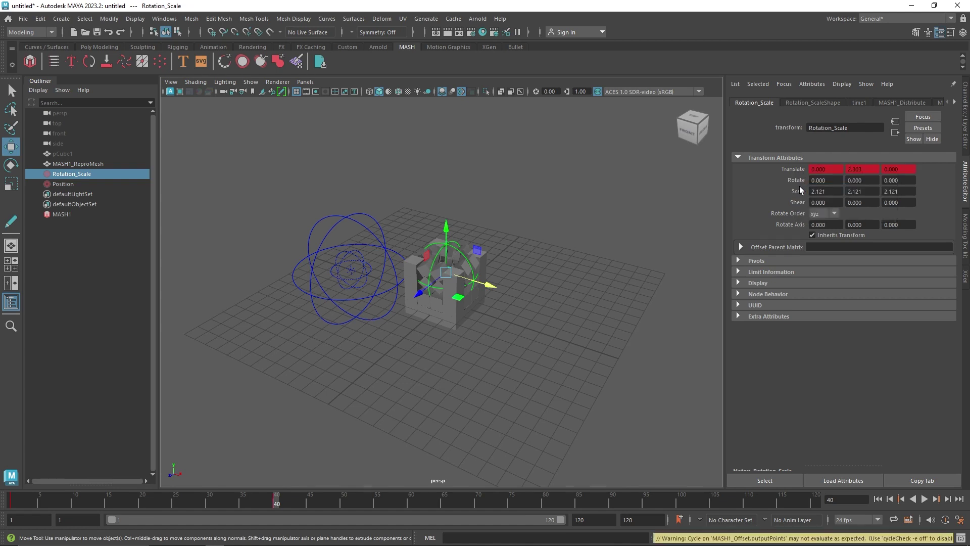
left_click_drag(276, 500, 175, 514)
key("alt+v")
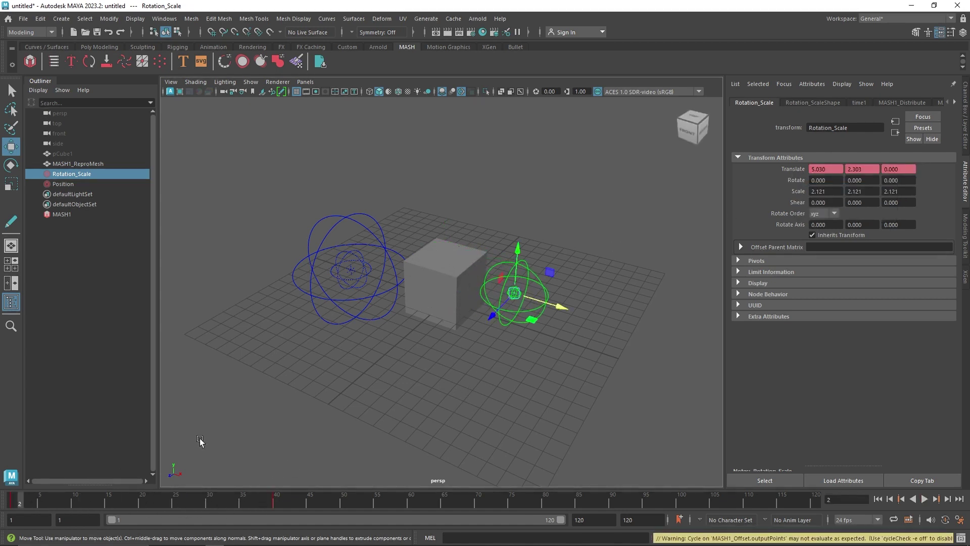
Step: Set a key on the blue Position falloff's translate attributes at frame 1
left_click(374, 280)
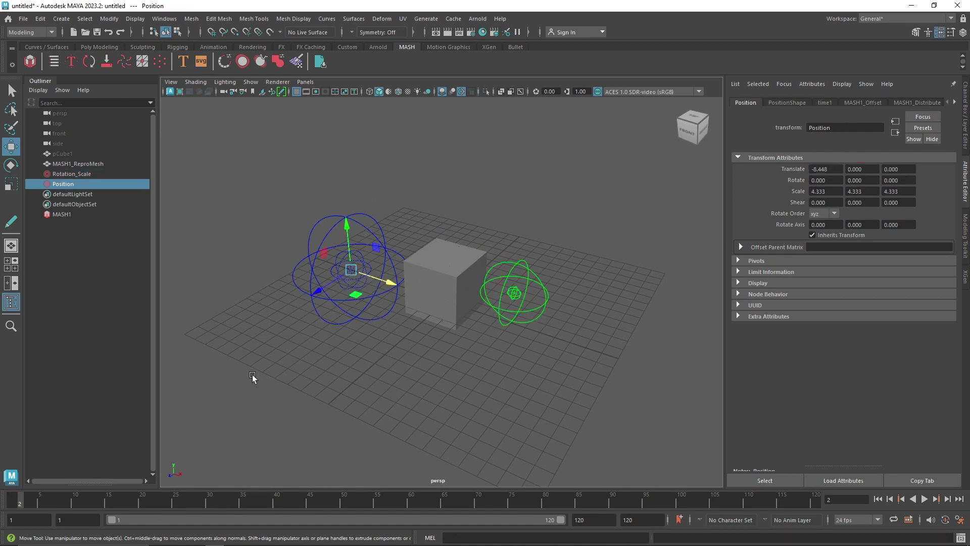
left_click(13, 500)
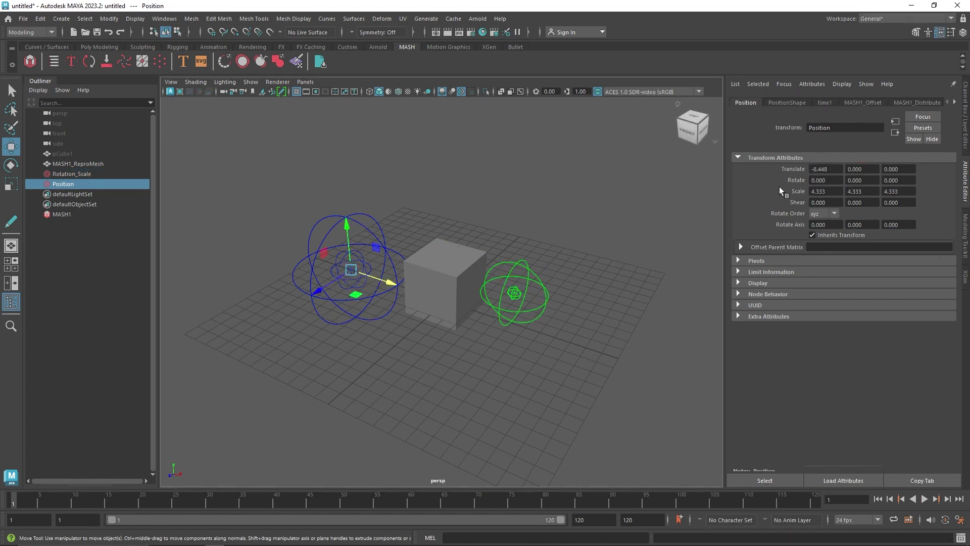
right_click(790, 170)
left_click(798, 182)
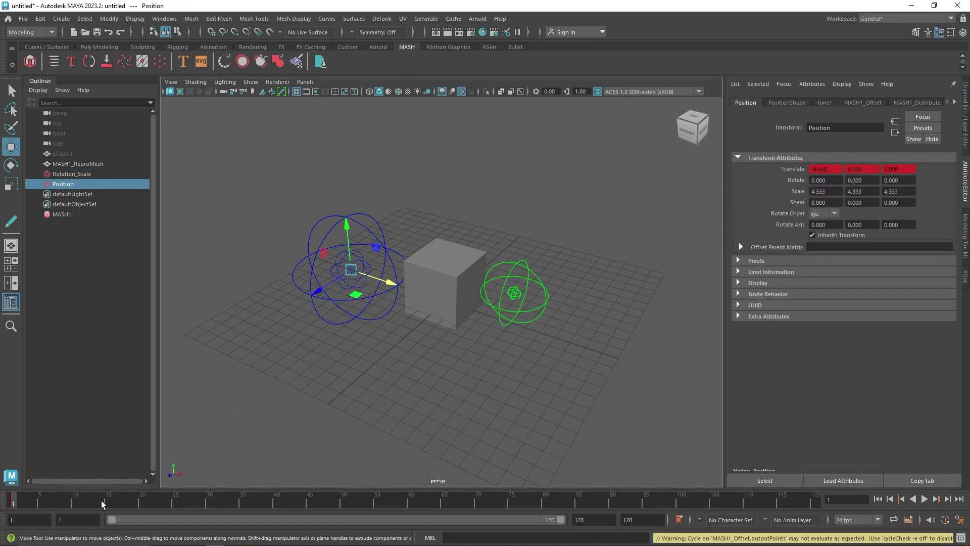
Step: Key the Position falloff's translate at frame 40 with the falloff snapped to the grid origin (0, 0, 0), and play back the animation
key("alt+v")
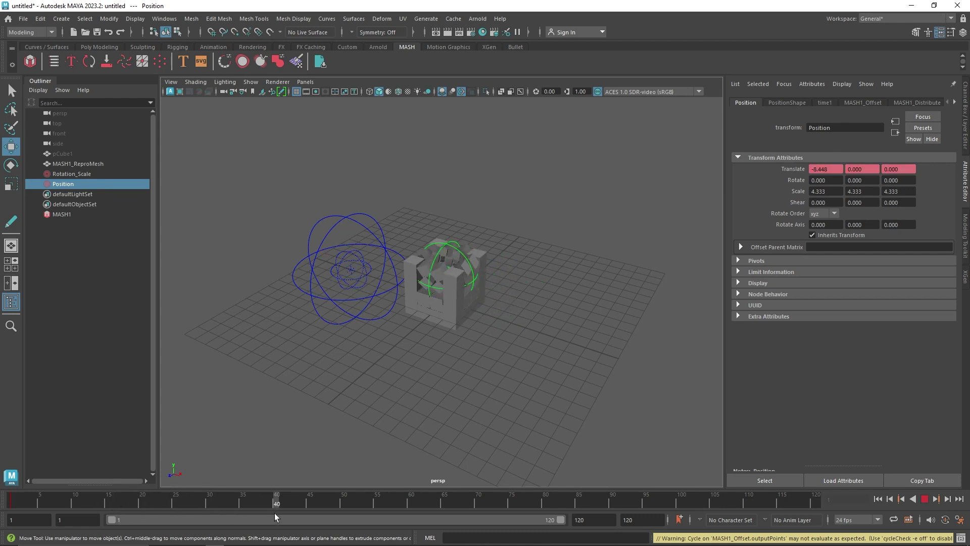
key("alt+v")
left_click_drag(380, 278, 449, 300)
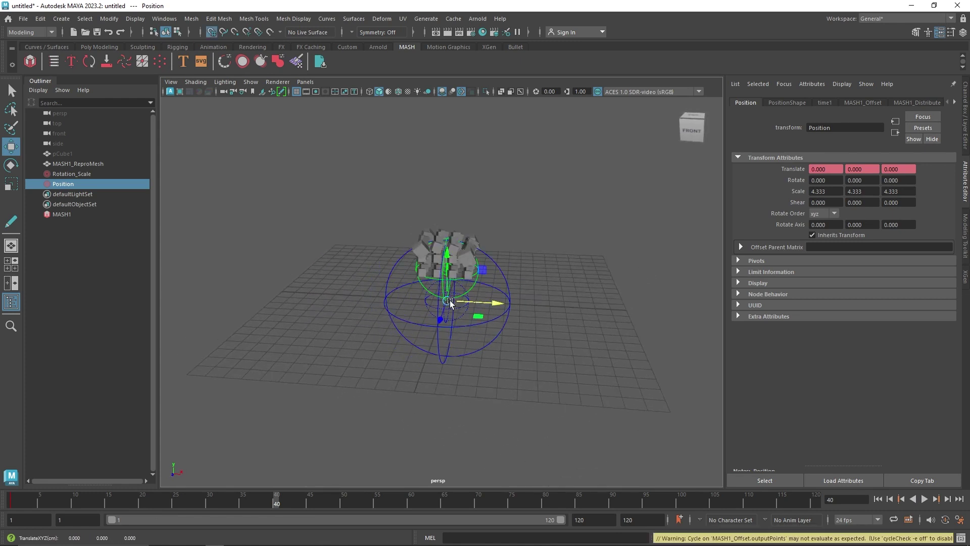
left_click_drag(446, 258, 395, 344)
right_click(799, 173)
left_click(811, 187)
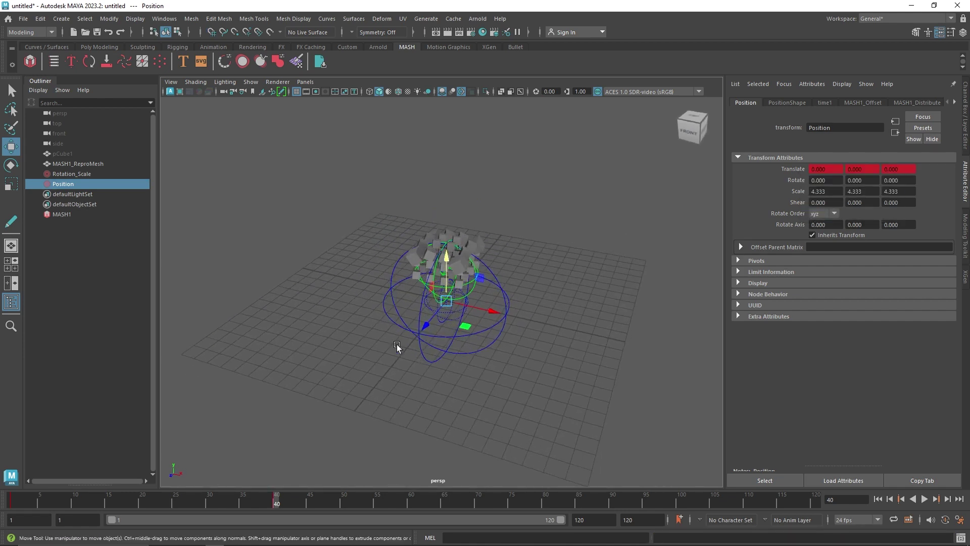
left_click(877, 499)
left_click(924, 499)
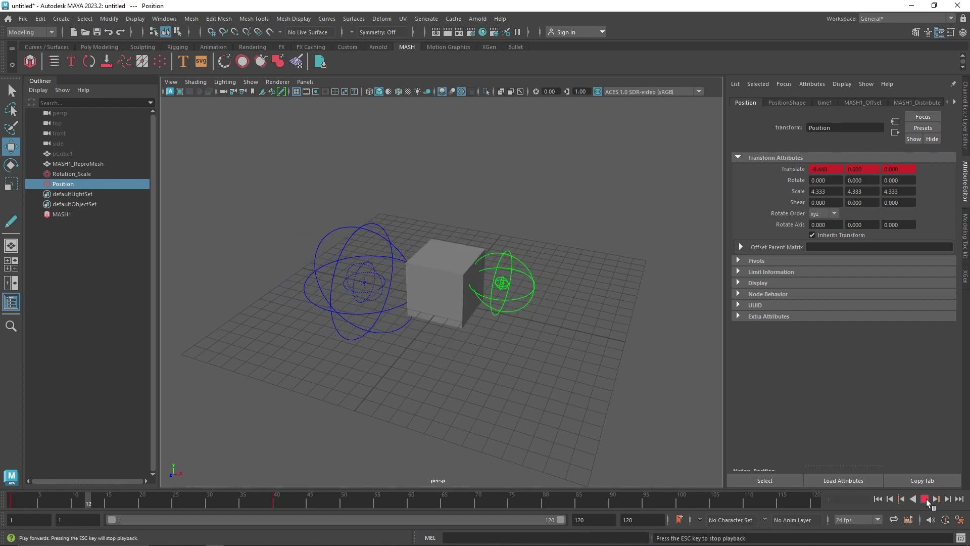
left_click(926, 498)
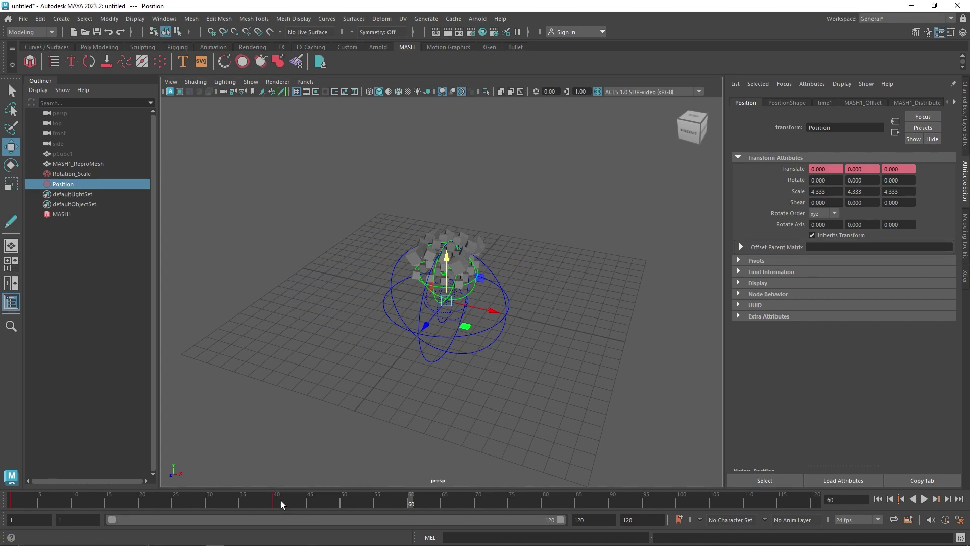
Step: Copy the Position falloff's frame 1 key and paste it at frame 80
left_click_drag(277, 502, 8, 501)
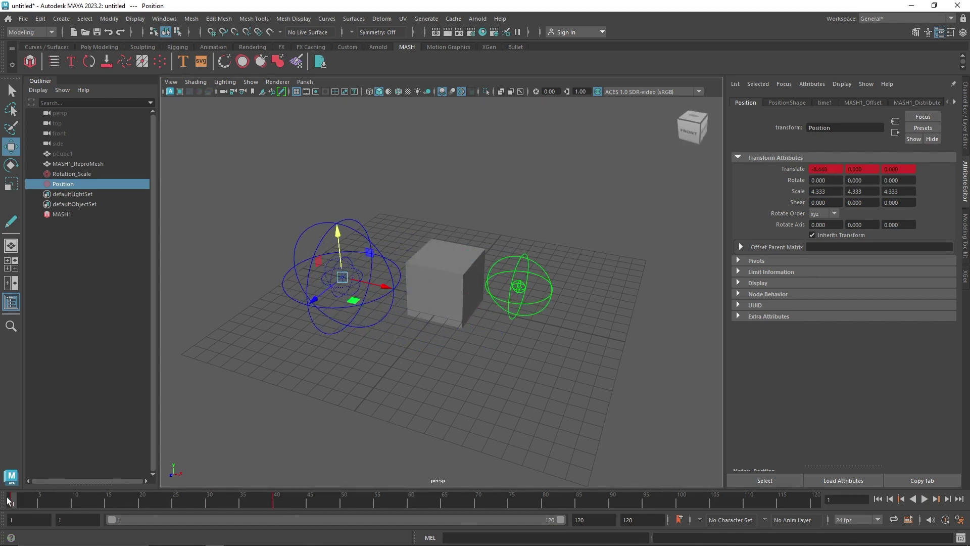
right_click(802, 170)
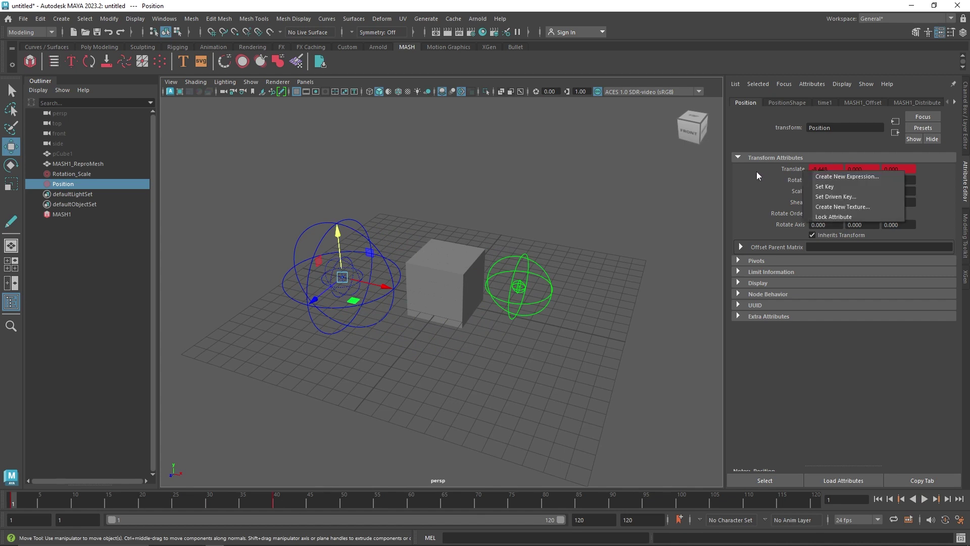
left_click(799, 170)
right_click(14, 500)
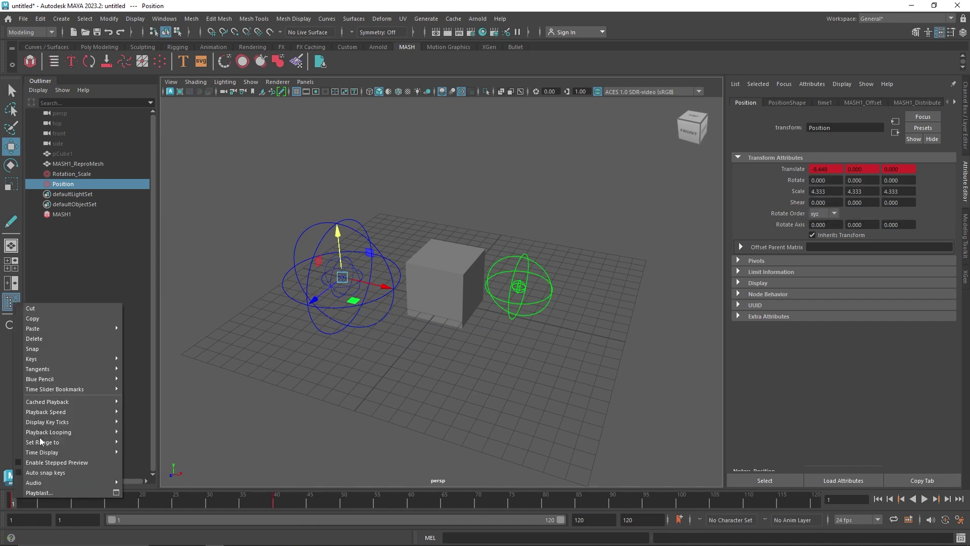
left_click(64, 317)
left_click(545, 502)
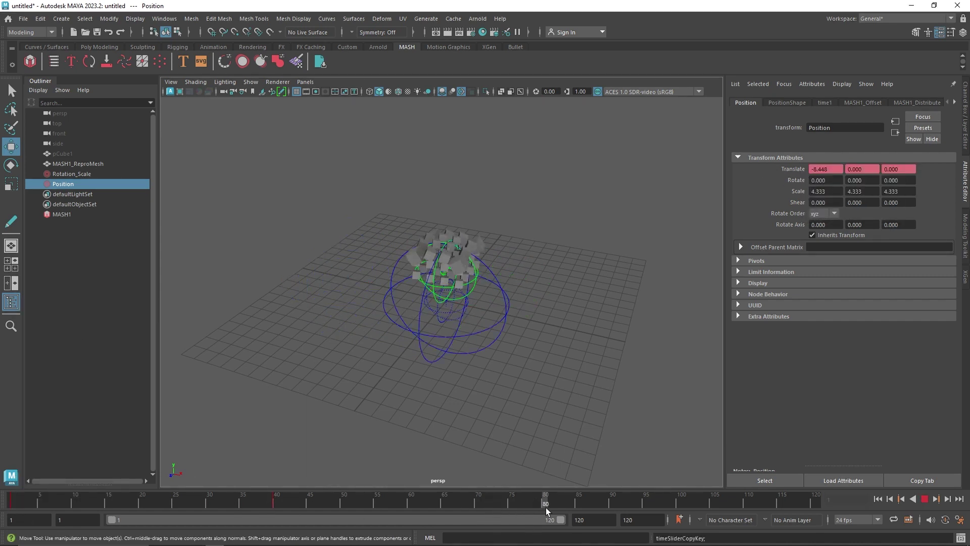
right_click(540, 500)
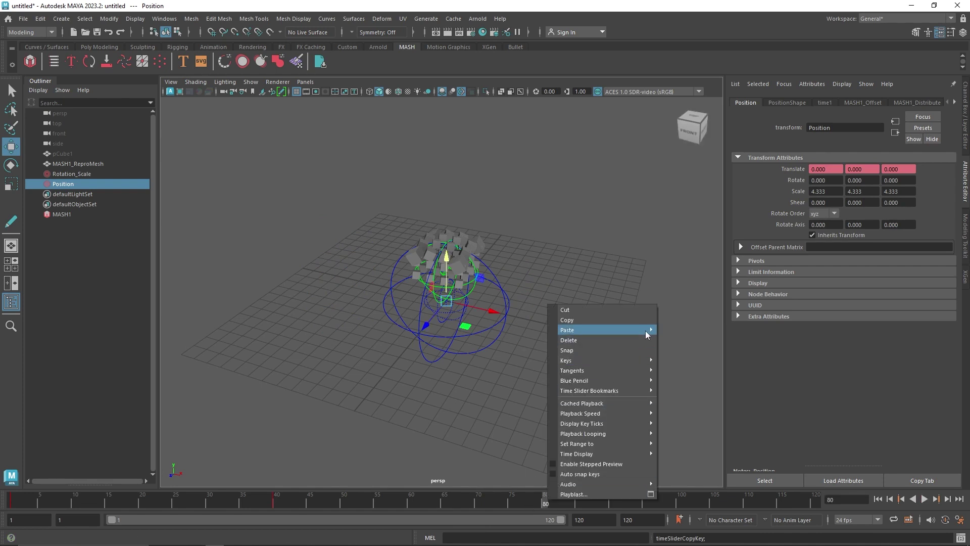
mouse_move(645, 330)
left_click(676, 328)
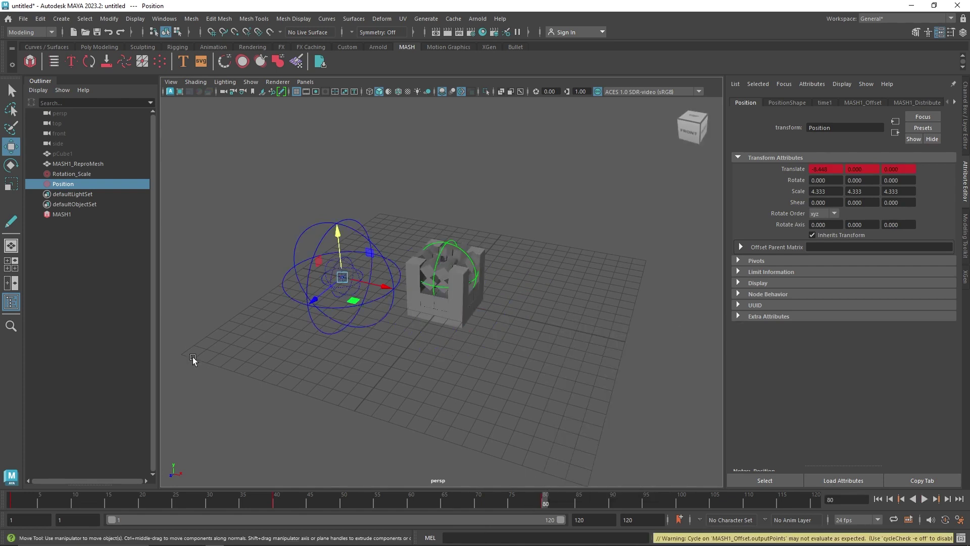
Step: Copy the Rotation_Scale falloff's frame 1 key and paste it at frame 80
left_click(63, 173)
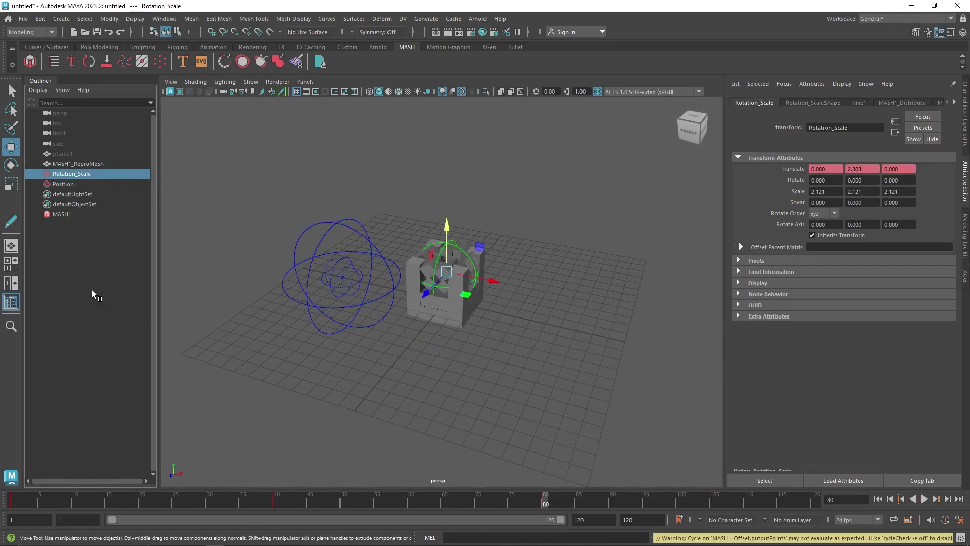
left_click(13, 508)
right_click(13, 507)
left_click(54, 323)
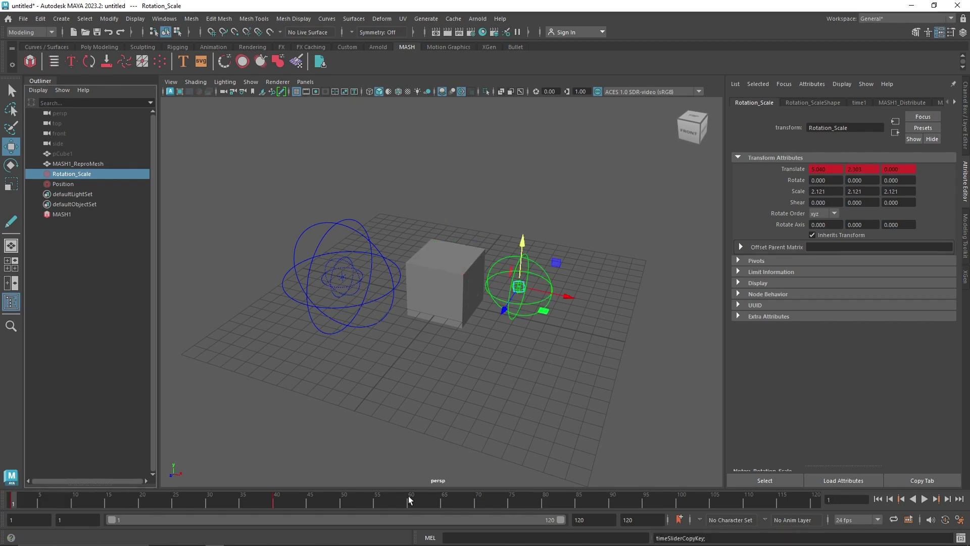
left_click(545, 503)
right_click(545, 503)
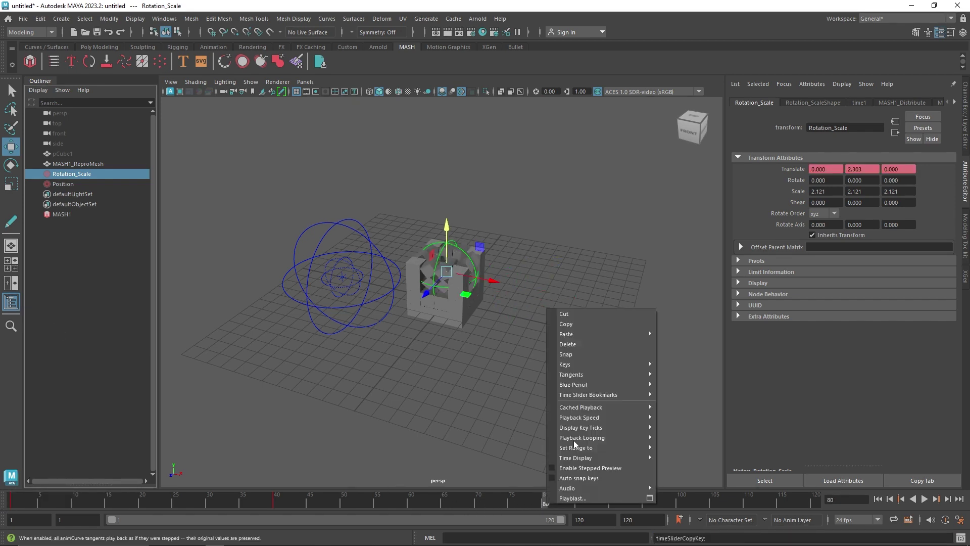
mouse_move(603, 335)
left_click(679, 334)
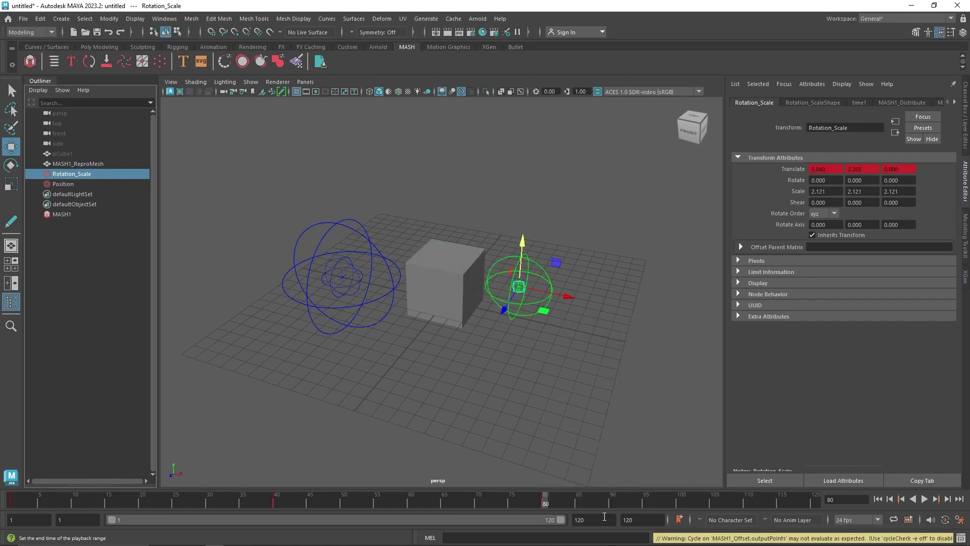
Step: Set the animation's end frame to 80 and play back the looping animation of both falloffs
double_click(649, 517)
type("80")
key("Return")
left_click(924, 499)
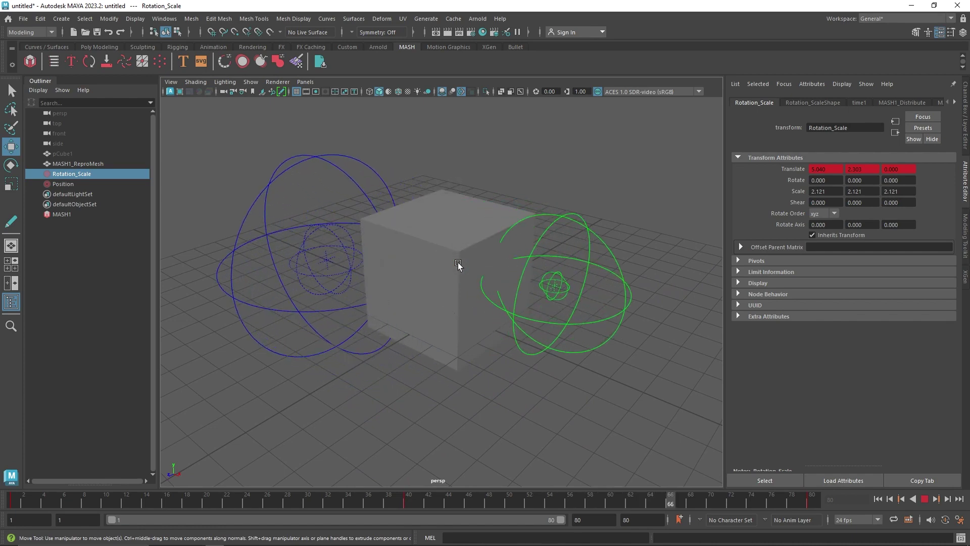
left_click(924, 499)
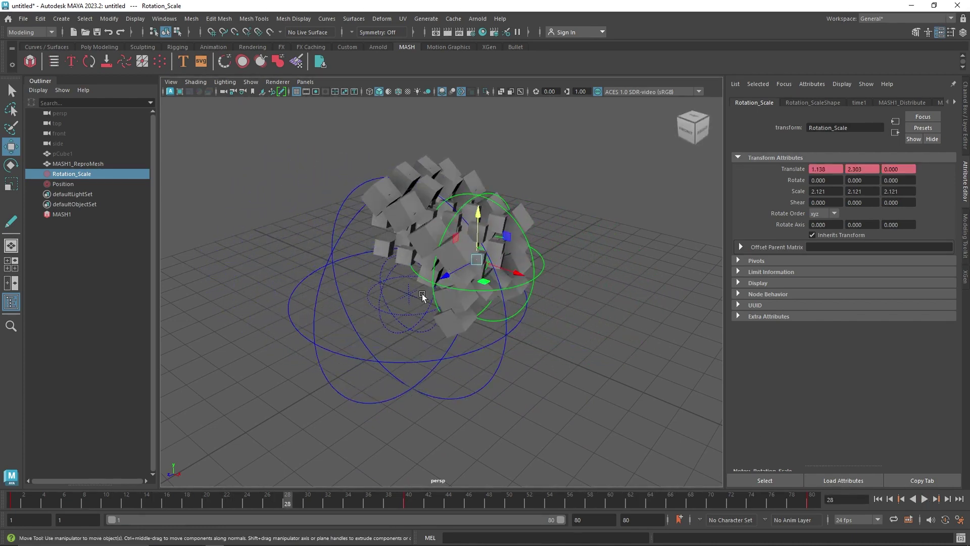
left_click_drag(424, 297, 459, 294, "alt")
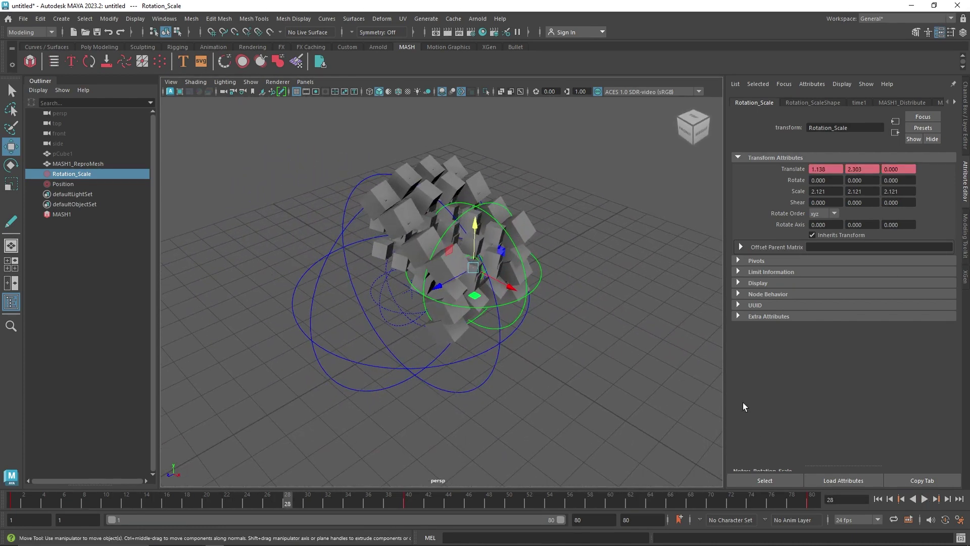
left_click(924, 499)
left_click(924, 499)
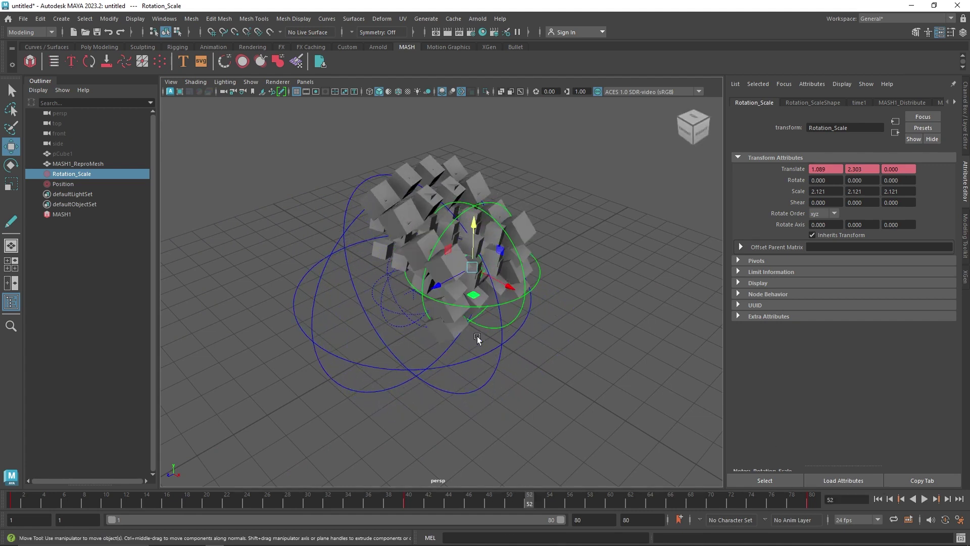
left_click(923, 499)
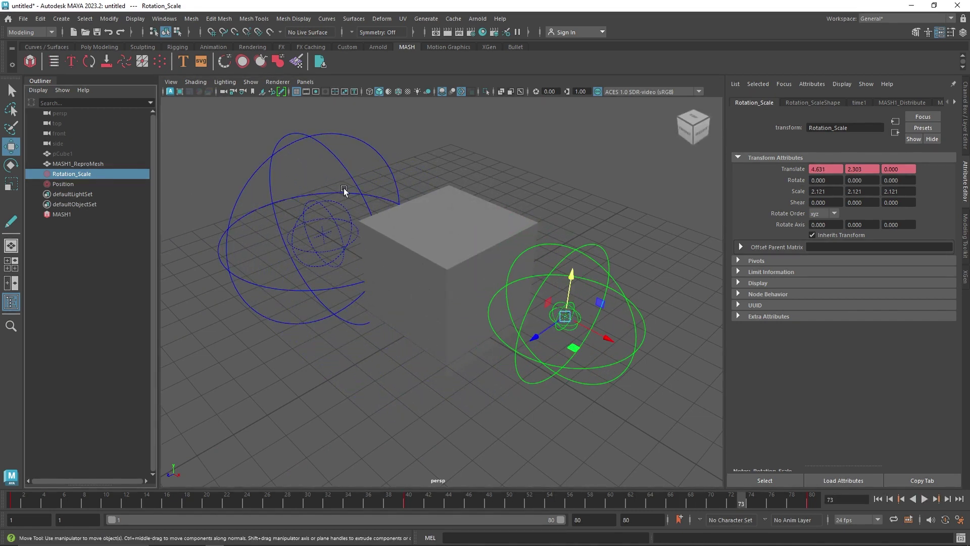
Step: Set the Y offset scale of the MASH1_Offset node to -0.8 and preview the animation
left_click(813, 103)
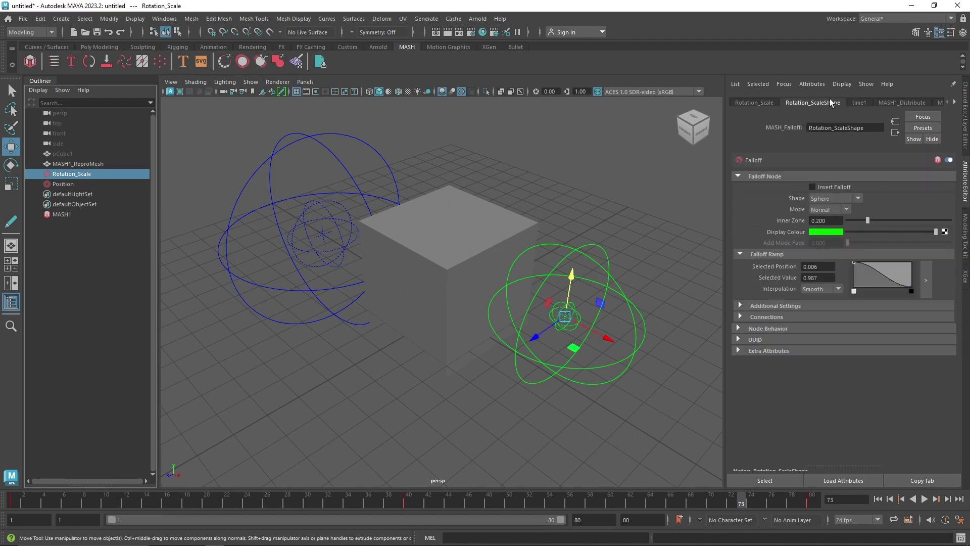
left_click(81, 214)
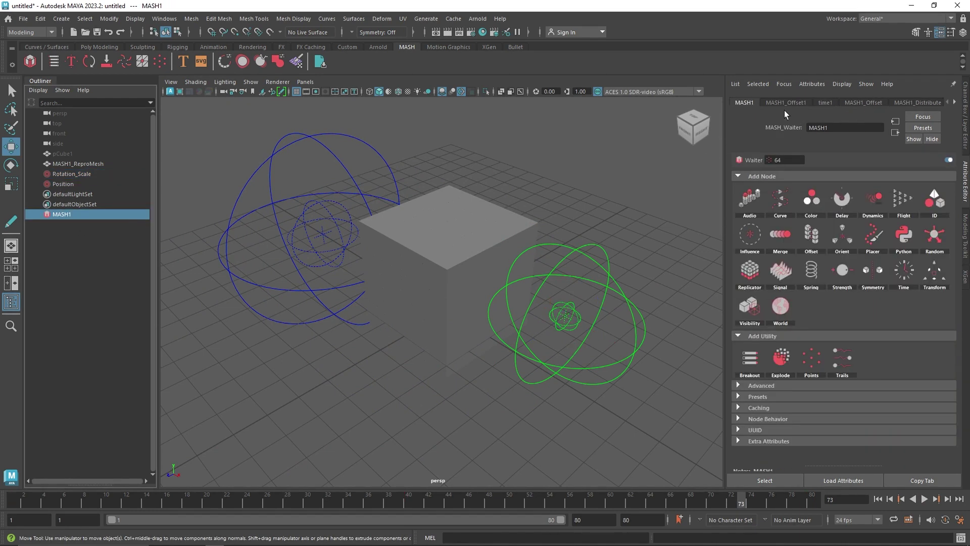
left_click(860, 103)
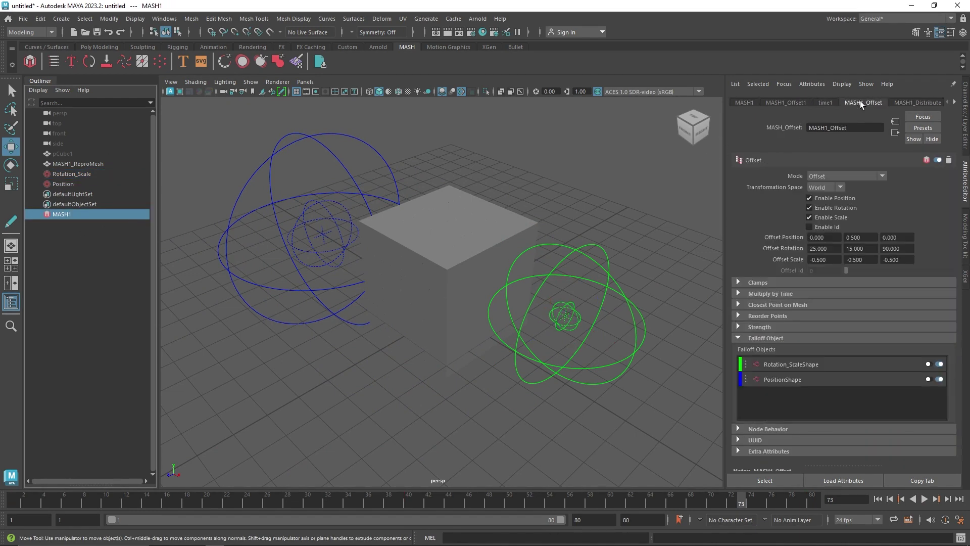
left_click(819, 259)
left_click(862, 259)
key("BackSpace")
type("8")
left_click(900, 259)
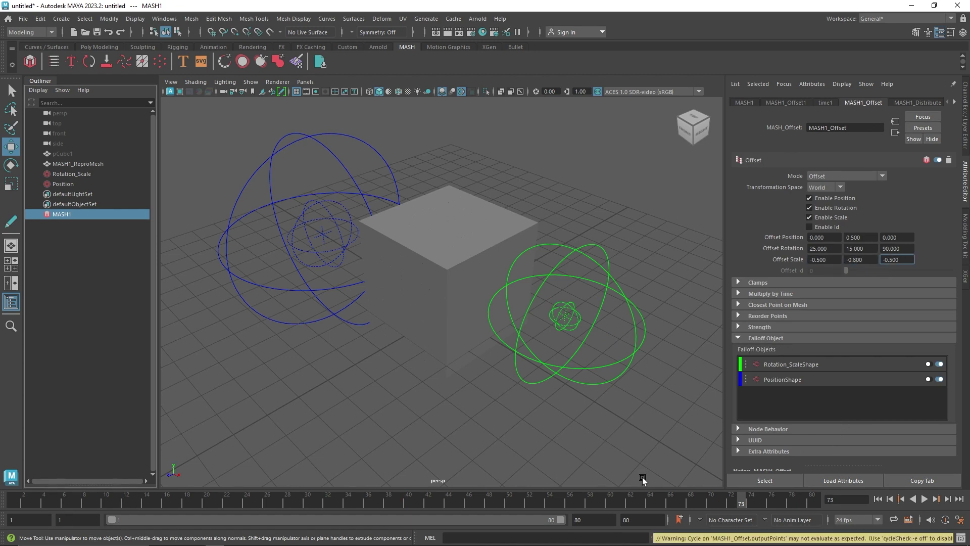
left_click_drag(635, 499, 130, 482)
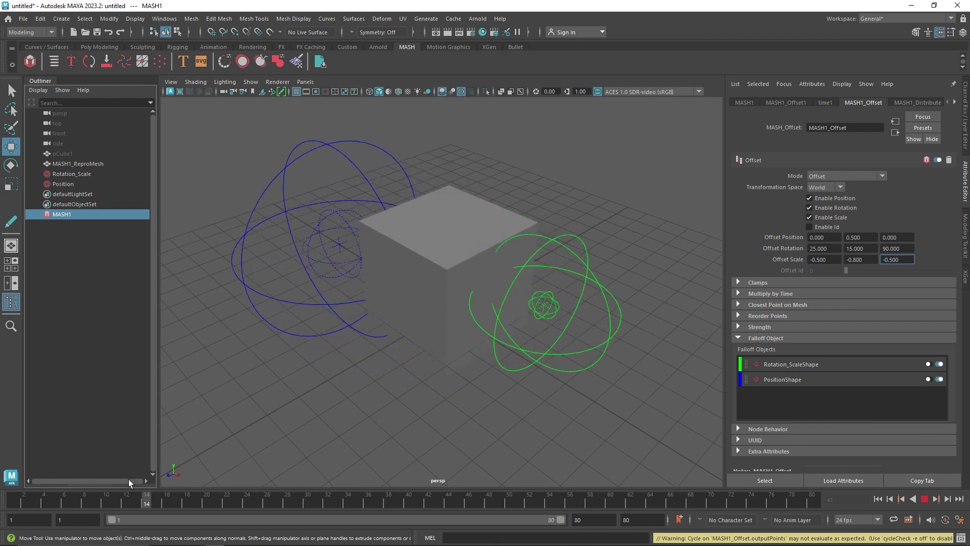
left_click(924, 499)
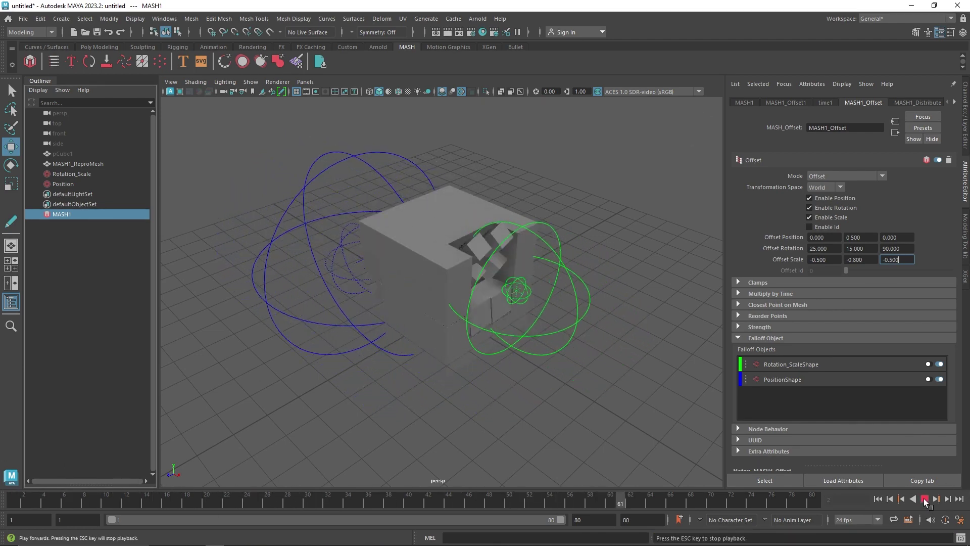
left_click(924, 499)
Step: At frame 57, increase the Rotation_Scale falloff's inner zone to about 0.318
left_click_drag(638, 500, 578, 485)
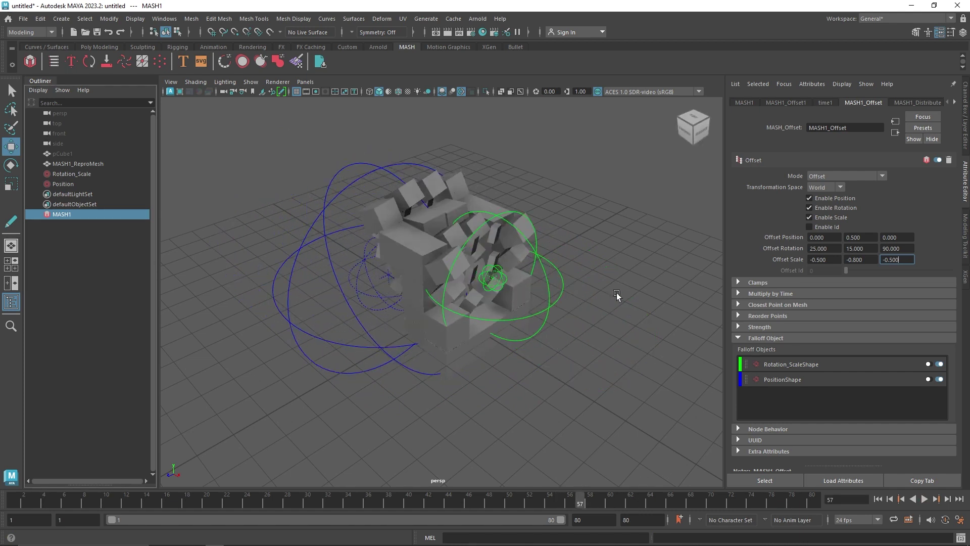
left_click(865, 367)
left_click_drag(868, 220, 880, 221)
Step: Scale the Rotation_Scale falloff up uniformly to about 3.75 and play back the animation
left_click_drag(568, 287, 541, 328)
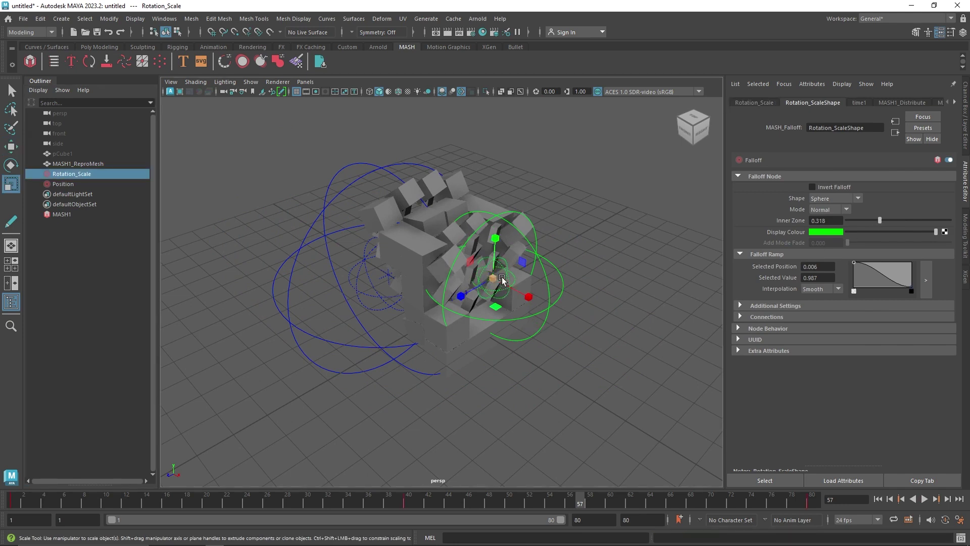
key("r")
left_click_drag(498, 277, 524, 275)
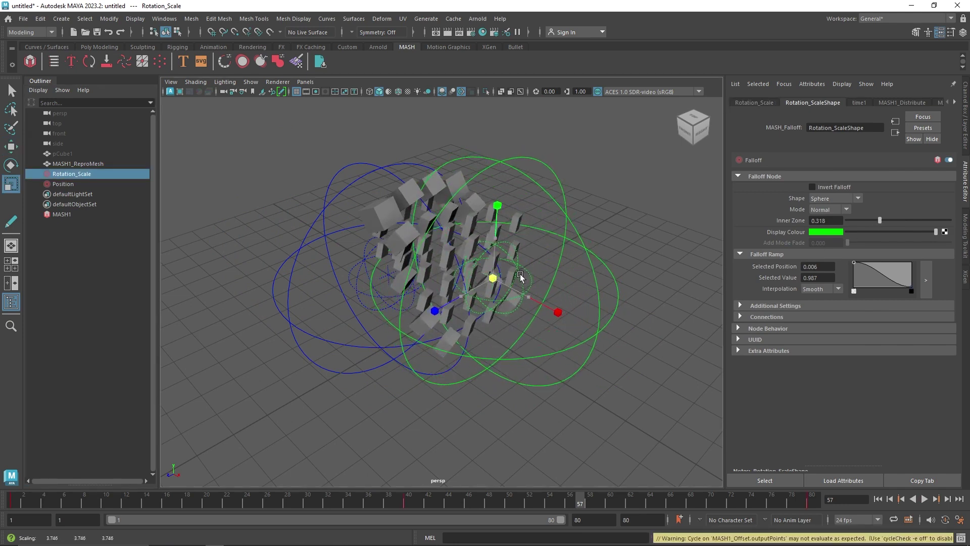
left_click(925, 499)
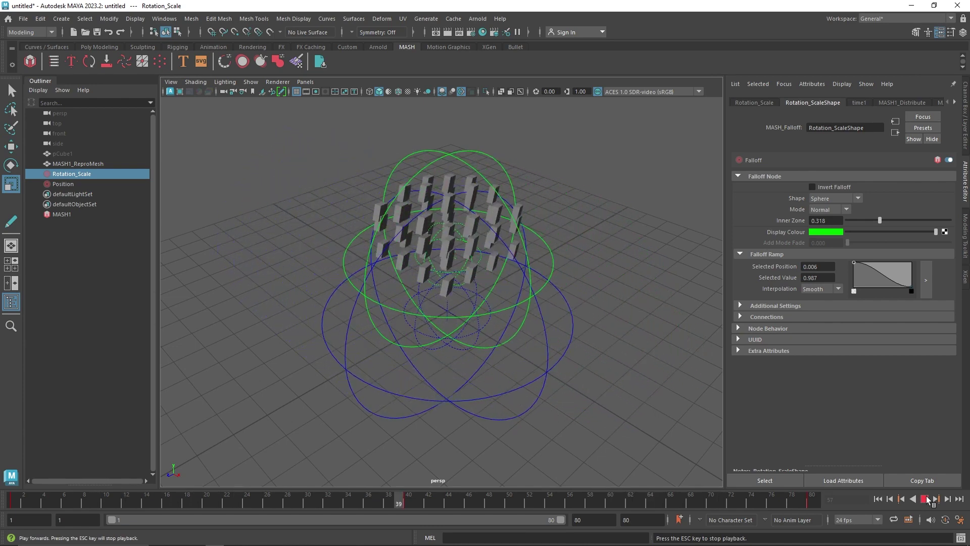
left_click(926, 499)
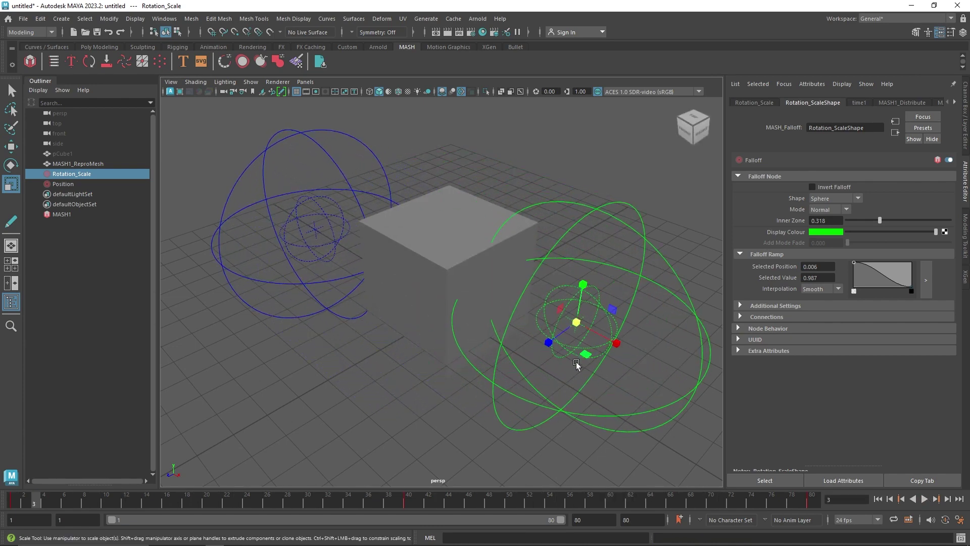
Step: Select the MASH1 network to bring up its Offset node attributes
left_click_drag(576, 362, 581, 335, "alt")
right_click_drag(581, 335, 469, 338, "alt")
left_click_drag(468, 338, 462, 328, "alt")
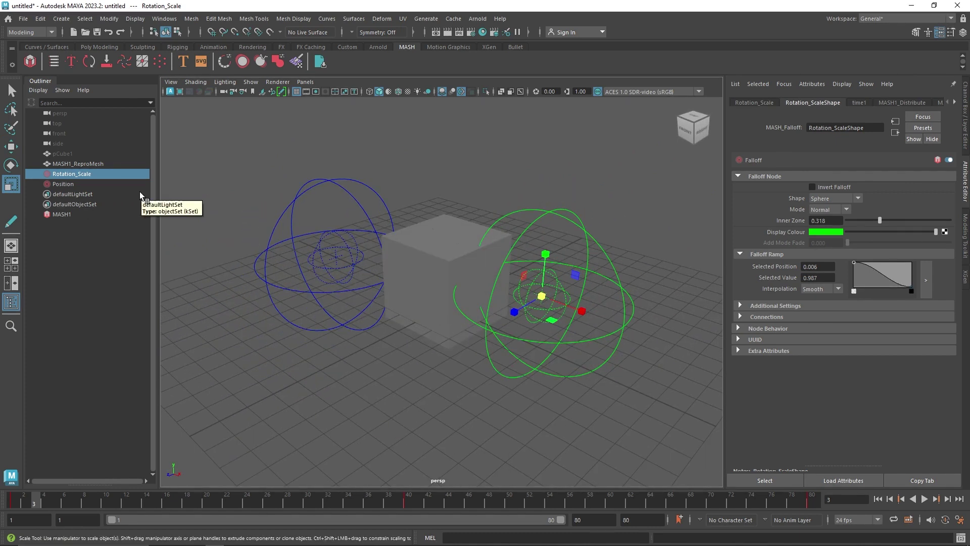
left_click(120, 212)
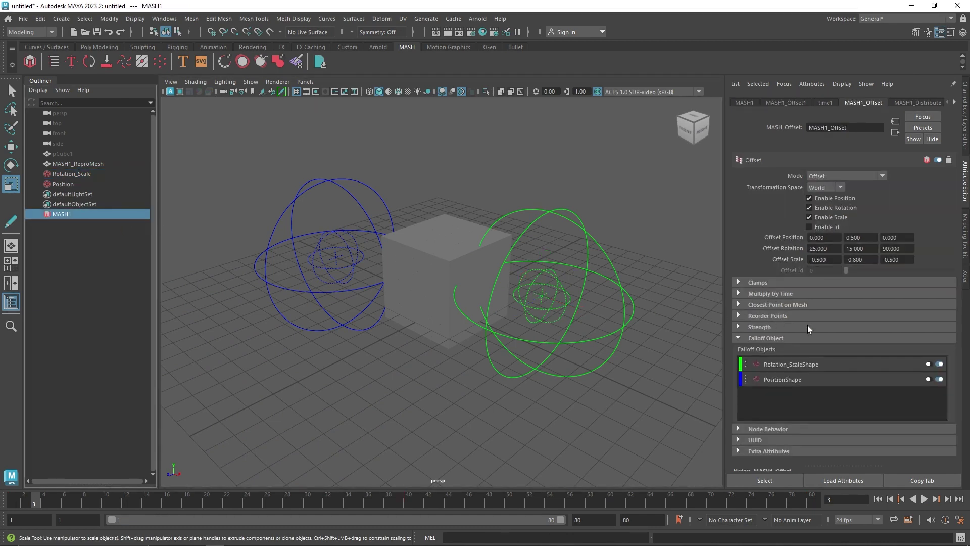